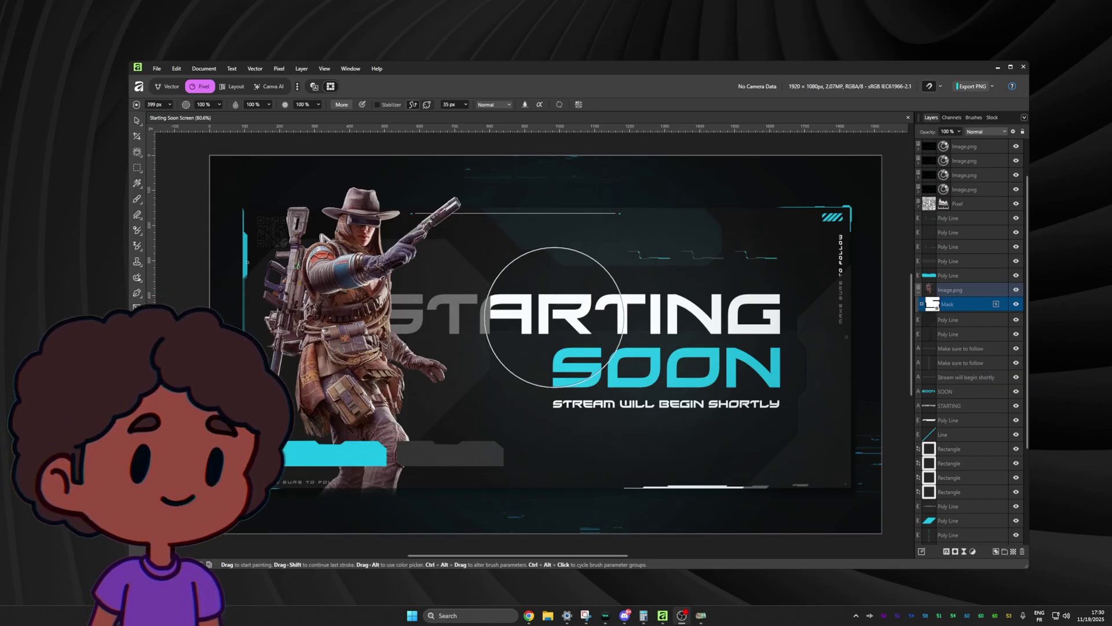
Step: Replace the STARTING headline text with 'BR RIGHT'
{"action": "key", "text": "v"}
{"action": "left_click", "coordinate": [958, 396]}
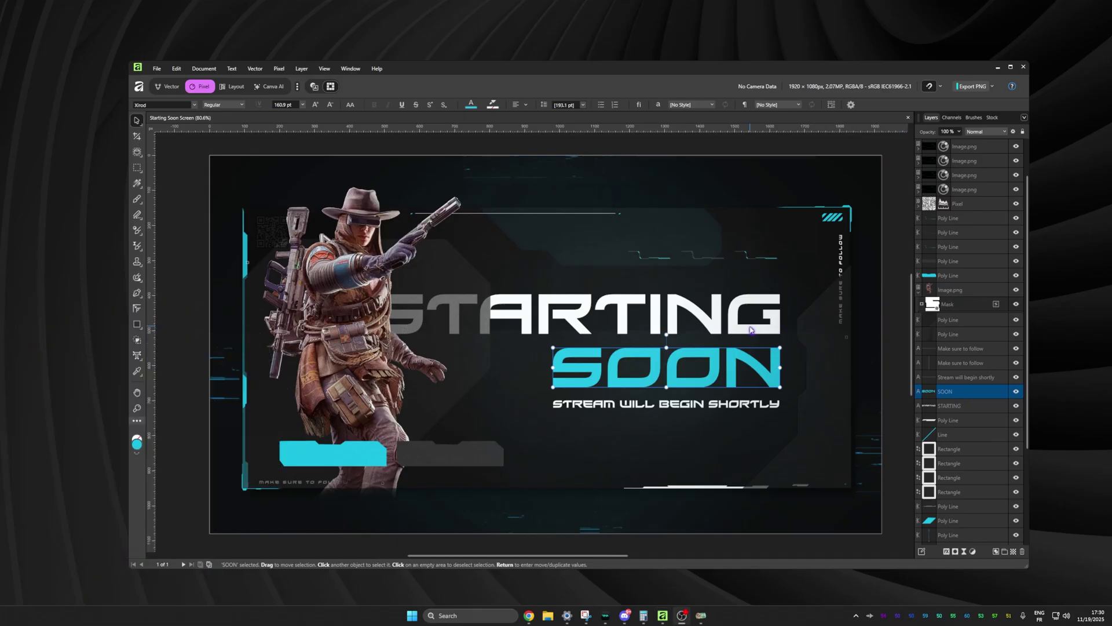
{"action": "key", "text": "ctrl+shift+n"}
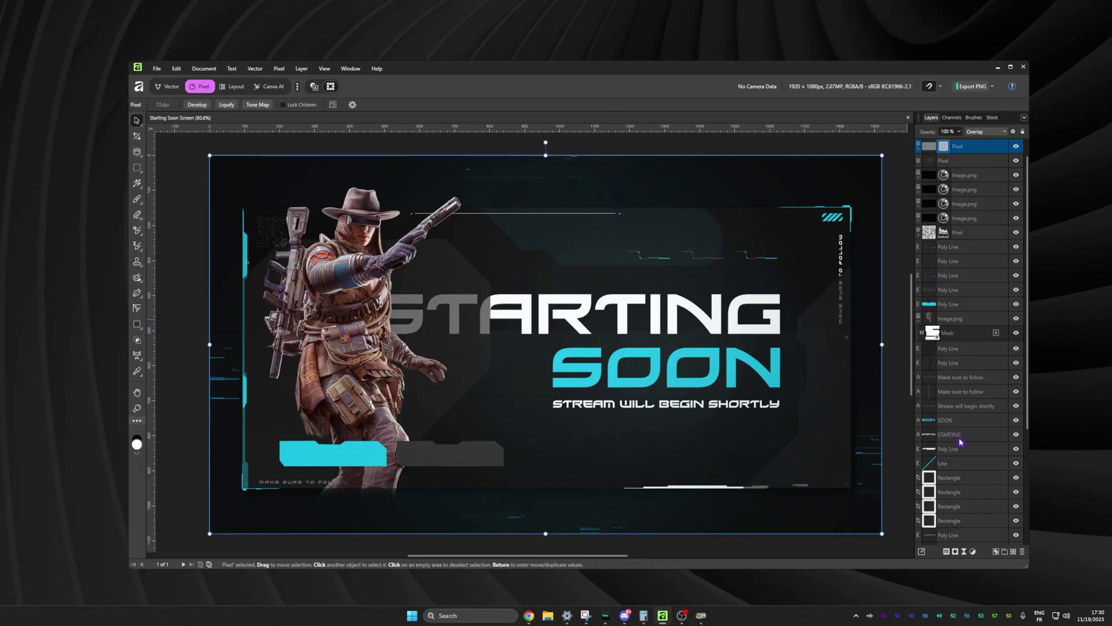
{"action": "scroll", "coordinate": [960, 432], "scroll_direction": "down", "scroll_amount": 2}
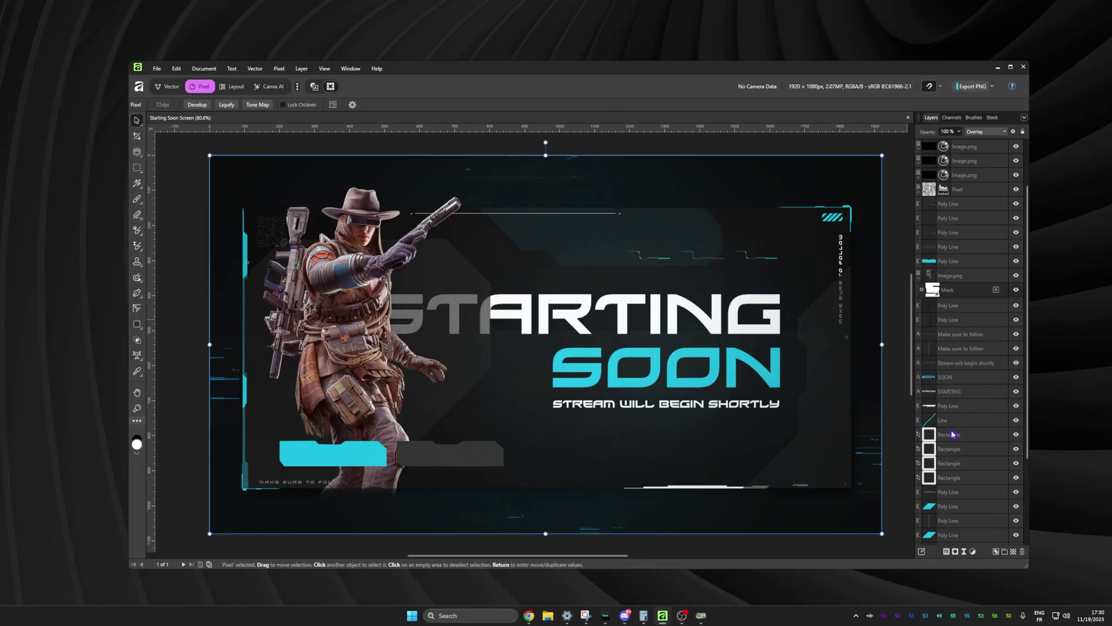
{"action": "left_click", "coordinate": [950, 396]}
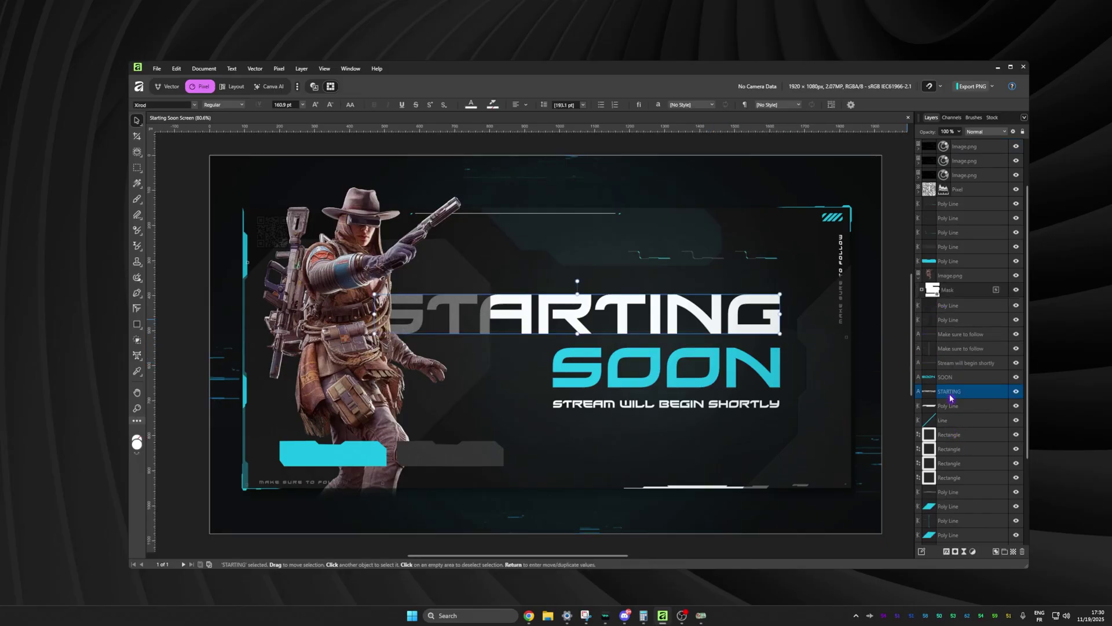
{"action": "double_click", "coordinate": [537, 318]}
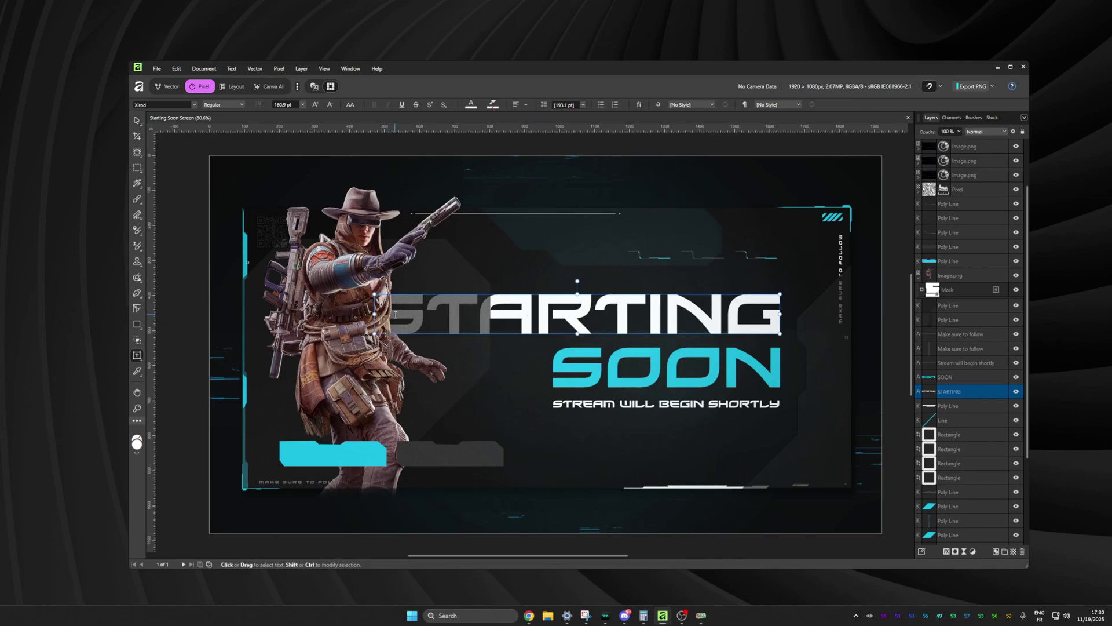
{"action": "left_click_drag", "start_coordinate": [396, 315], "coordinate": [782, 315]}
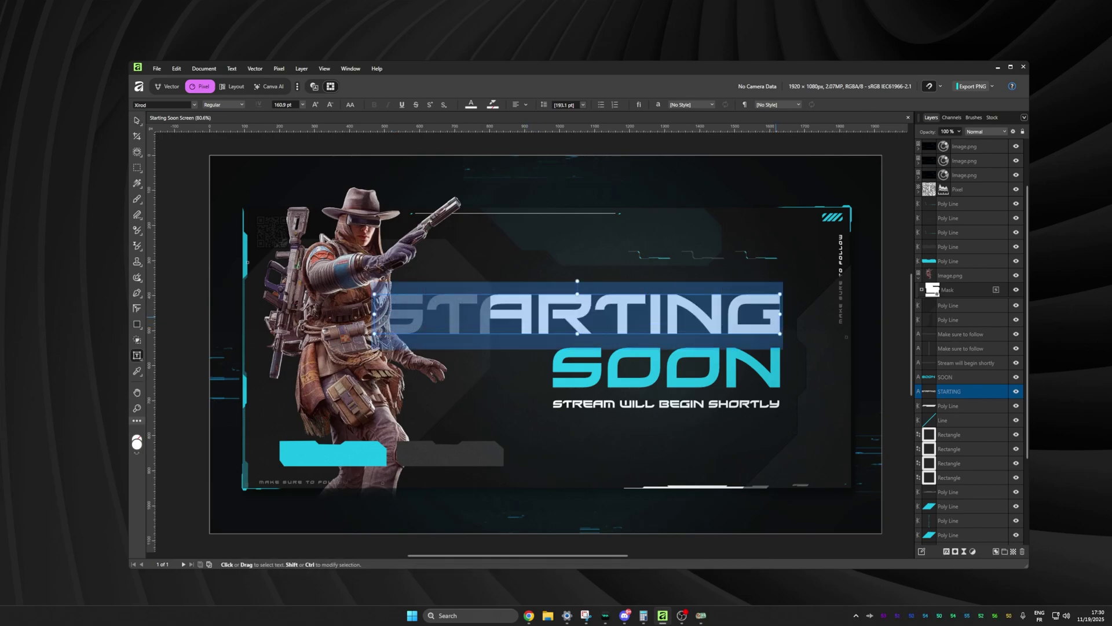
{"action": "type", "text": "BR RIGHT"}
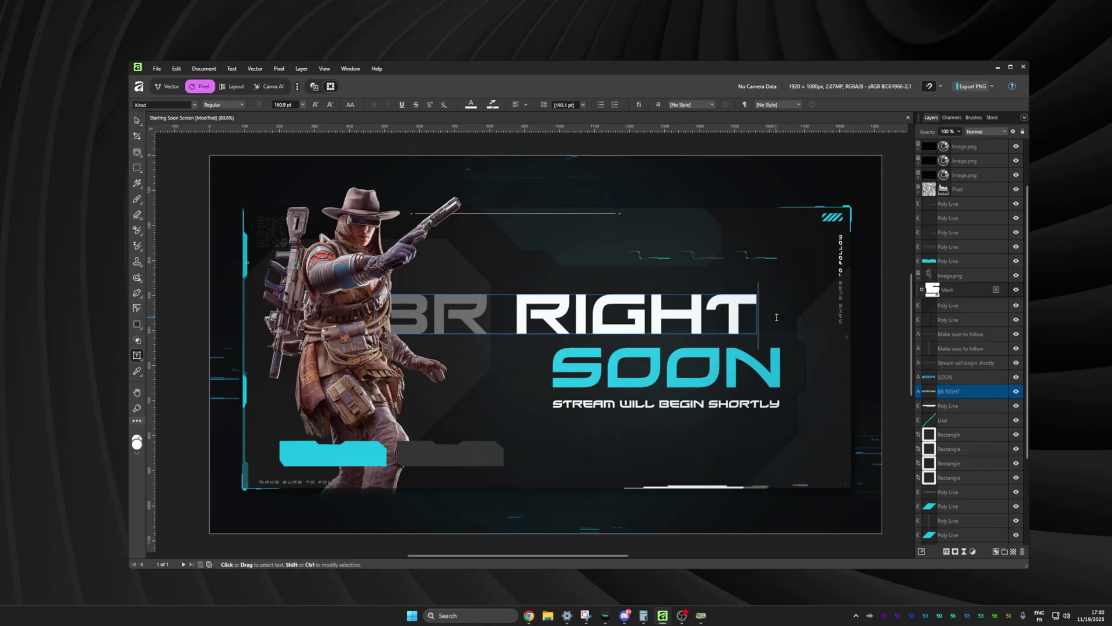
Step: Replace the SOON text layer's word with 'back'
{"action": "left_click", "coordinate": [947, 378]}
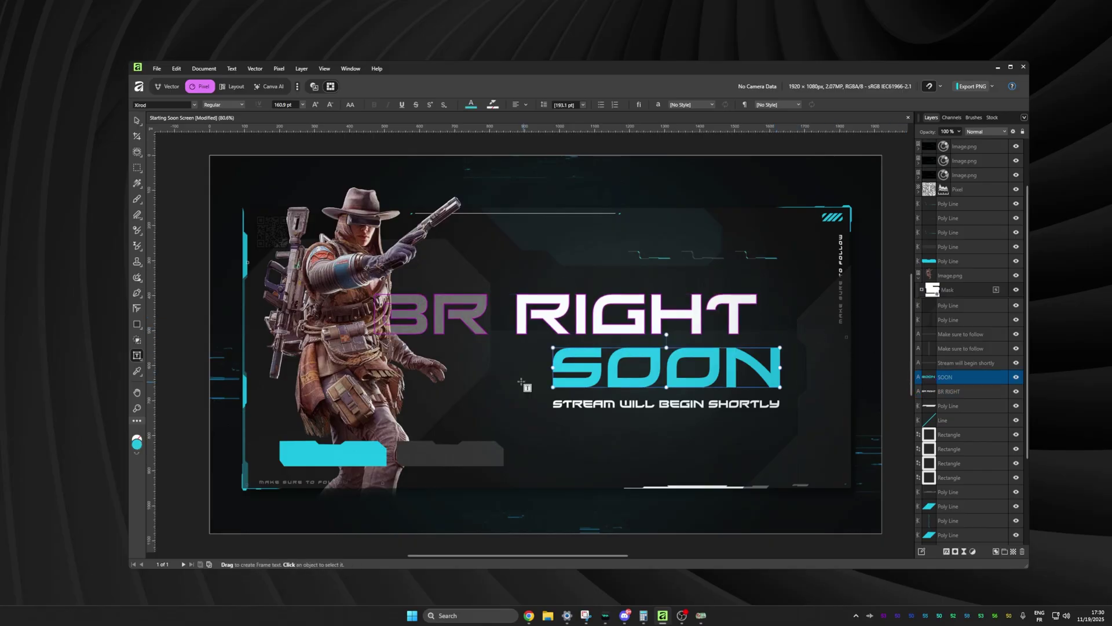
{"action": "left_click_drag", "start_coordinate": [551, 368], "coordinate": [783, 367]}
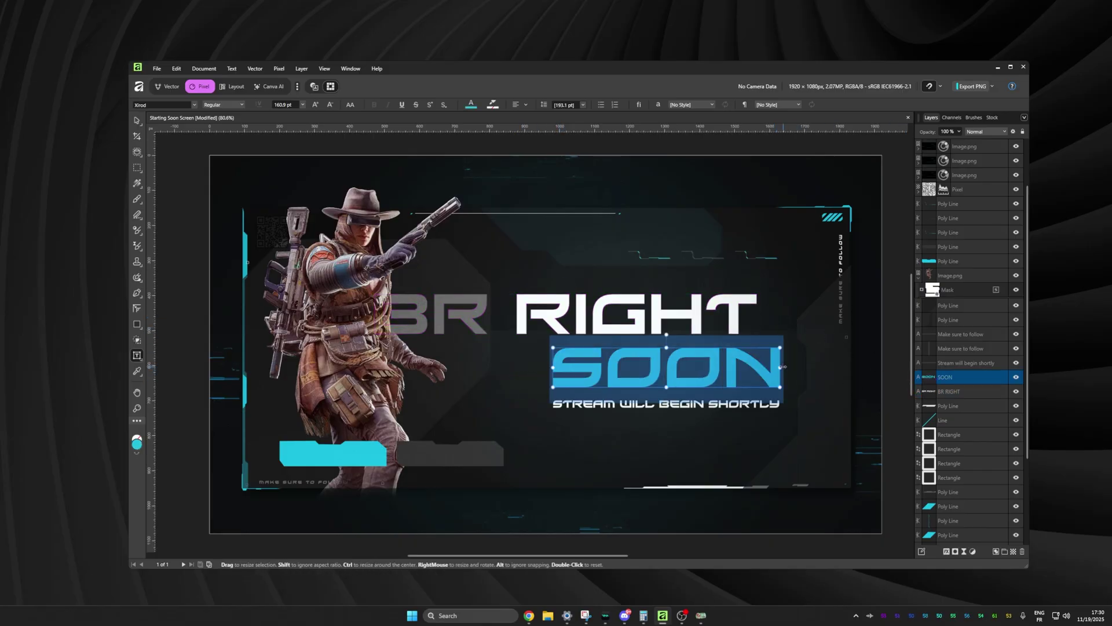
{"action": "type", "text": "back"}
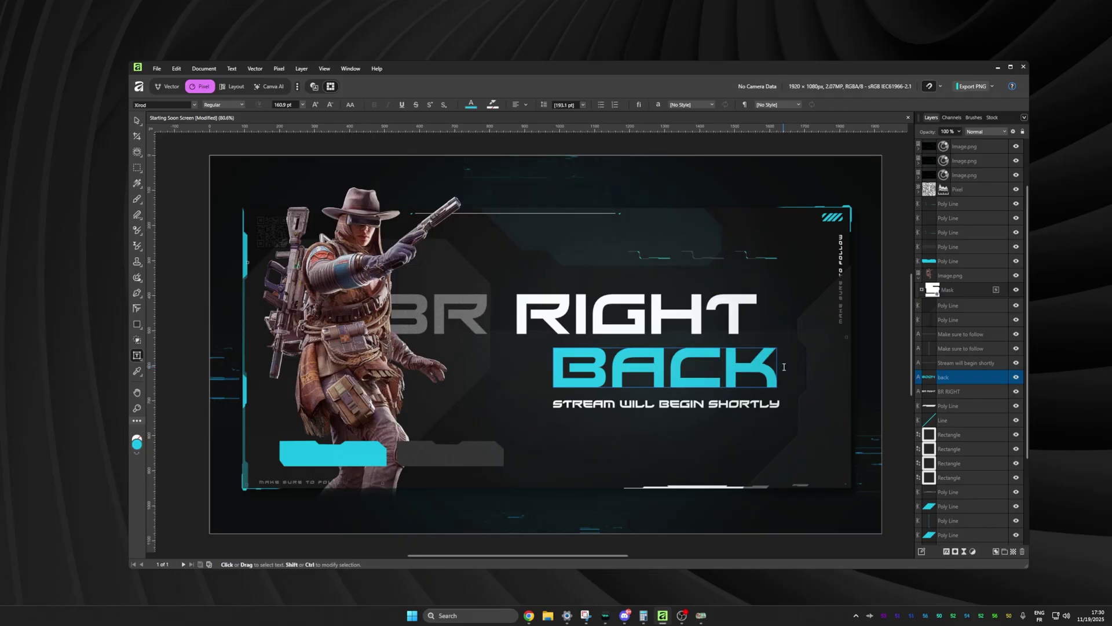
{"action": "key", "text": "Escape"}
Step: Nudge the top line slightly right and correct 'BR' to 'BE' so it reads BE RIGHT
{"action": "left_click", "coordinate": [526, 307]}
{"action": "left_click_drag", "start_coordinate": [538, 315], "coordinate": [559, 316]}
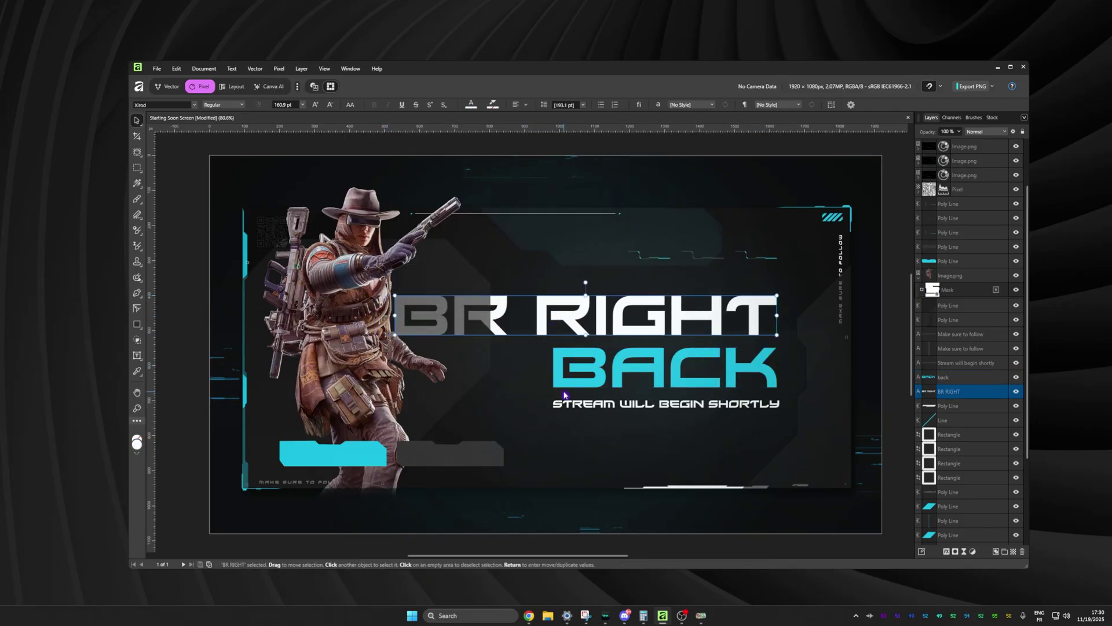
{"action": "double_click", "coordinate": [452, 315]}
{"action": "left_click_drag", "start_coordinate": [452, 316], "coordinate": [493, 319]}
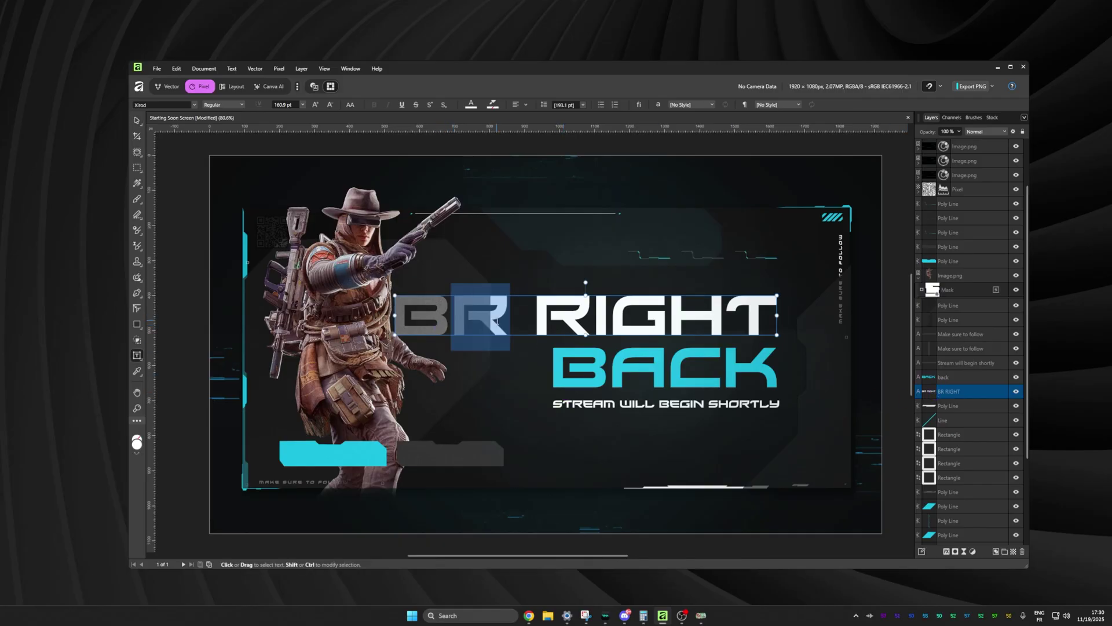
{"action": "type", "text": "e"}
{"action": "key", "text": "Escape"}
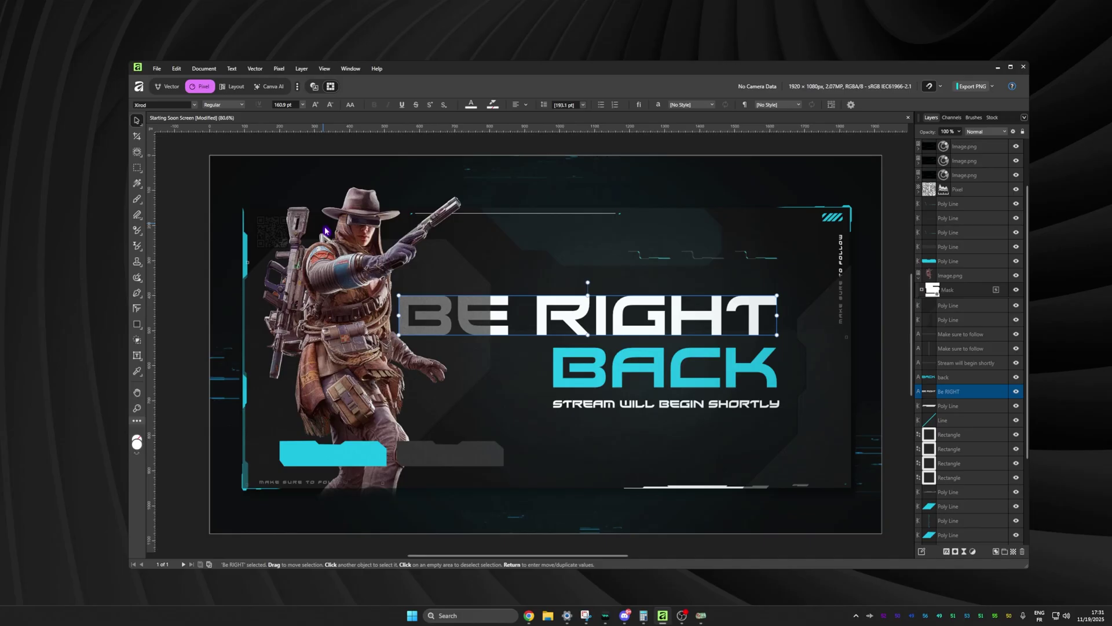
{"action": "left_click", "coordinate": [959, 277]}
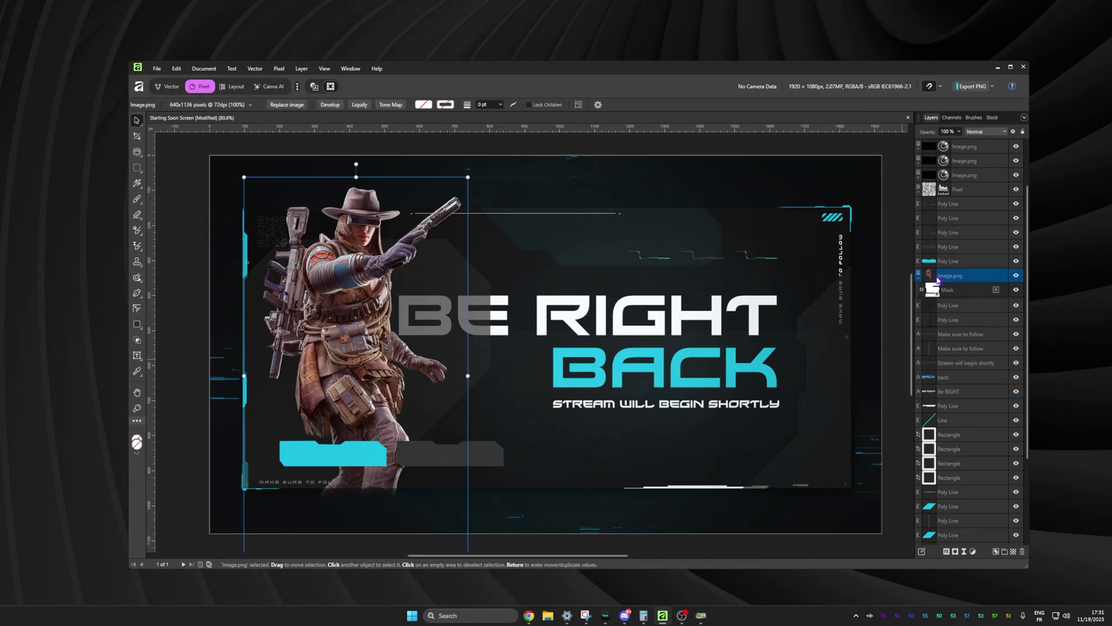
{"action": "left_click", "coordinate": [1018, 276]}
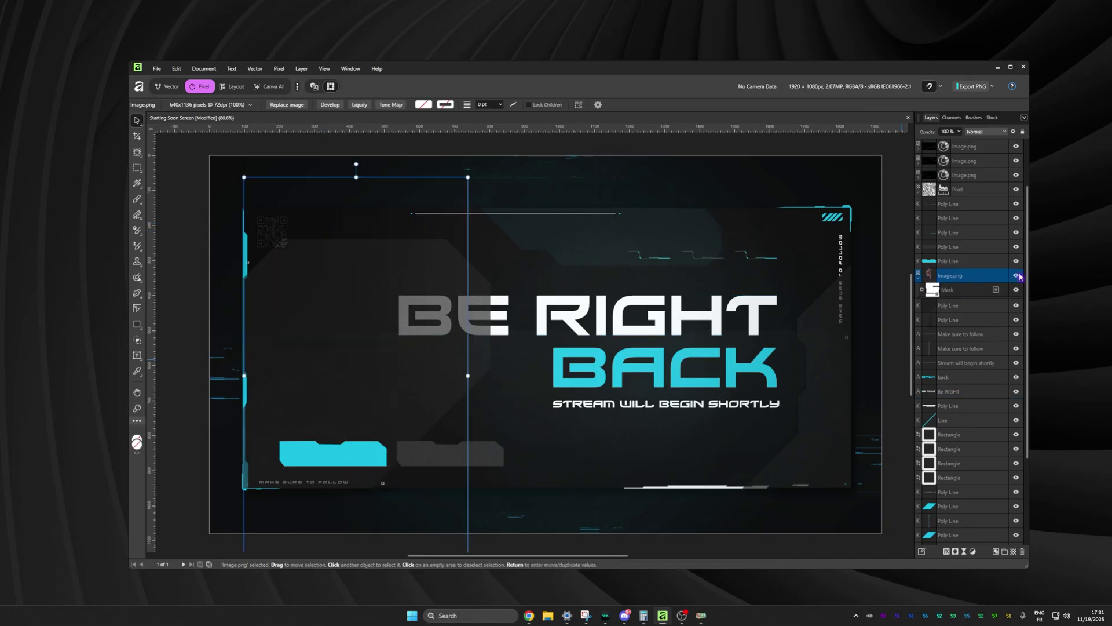
{"action": "left_click", "coordinate": [1018, 276]}
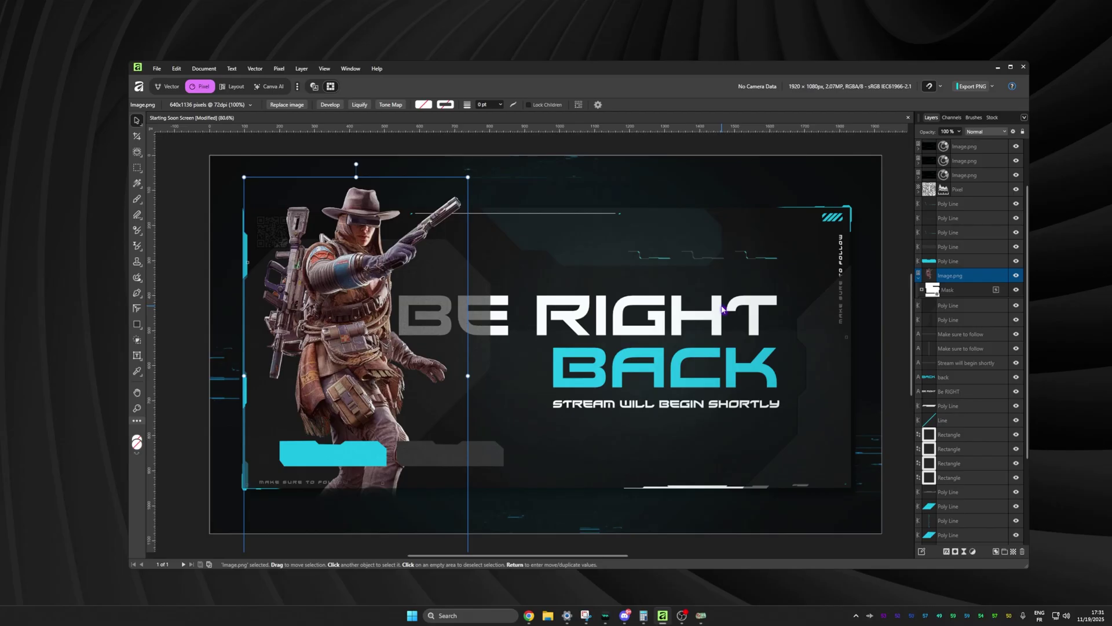
{"action": "left_click", "coordinate": [196, 261]}
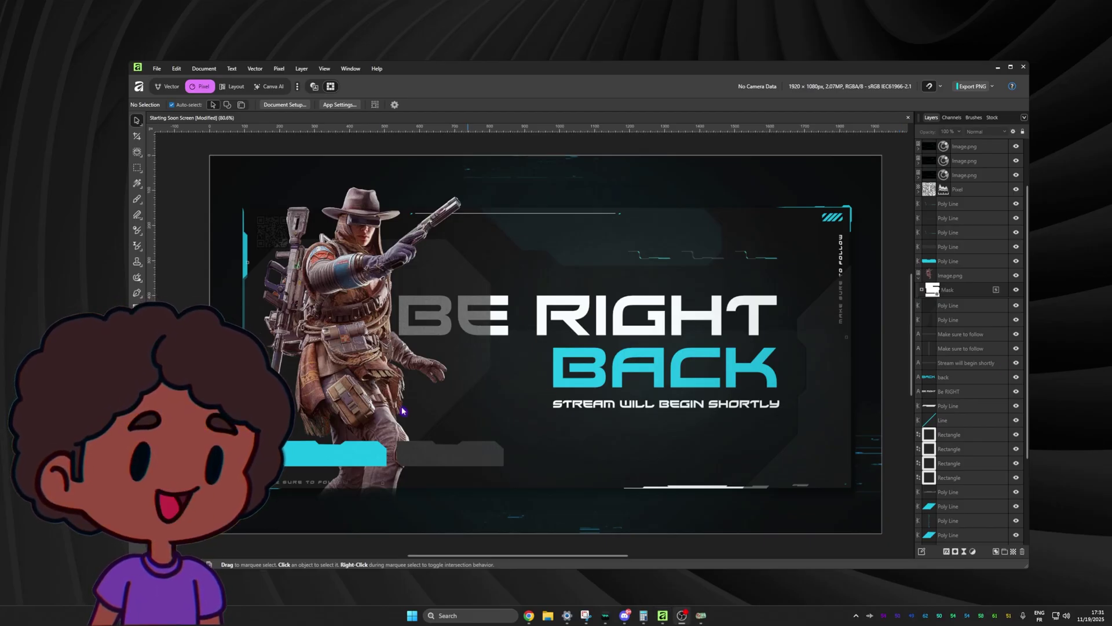
{"action": "scroll", "coordinate": [331, 486], "scroll_direction": "up", "scroll_amount": 6}
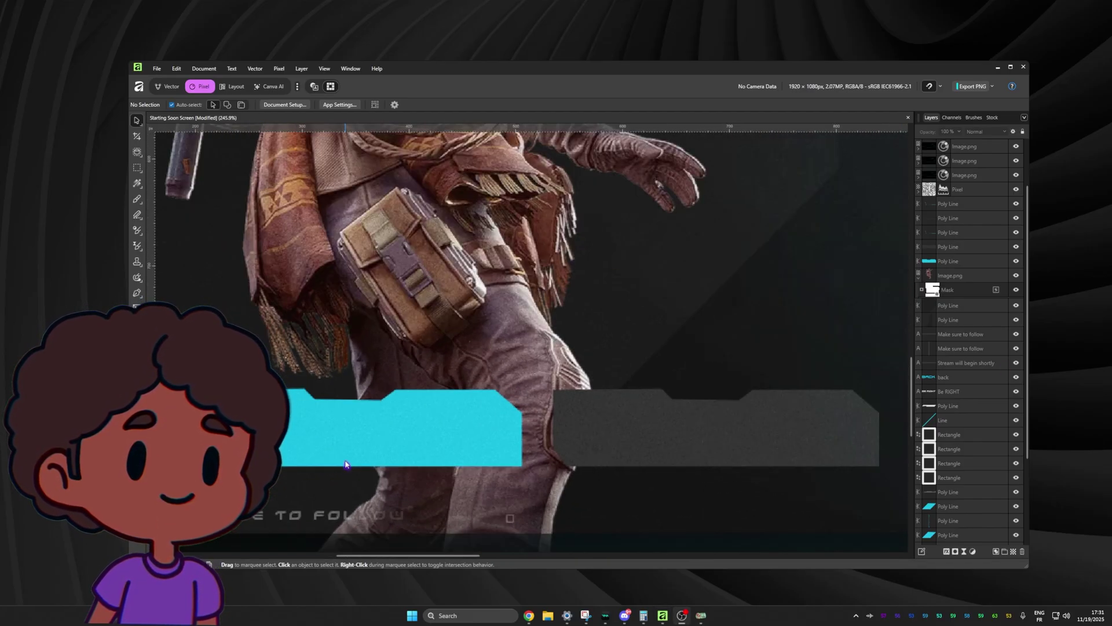
{"action": "left_click_drag", "start_coordinate": [350, 461], "coordinate": [543, 420]}
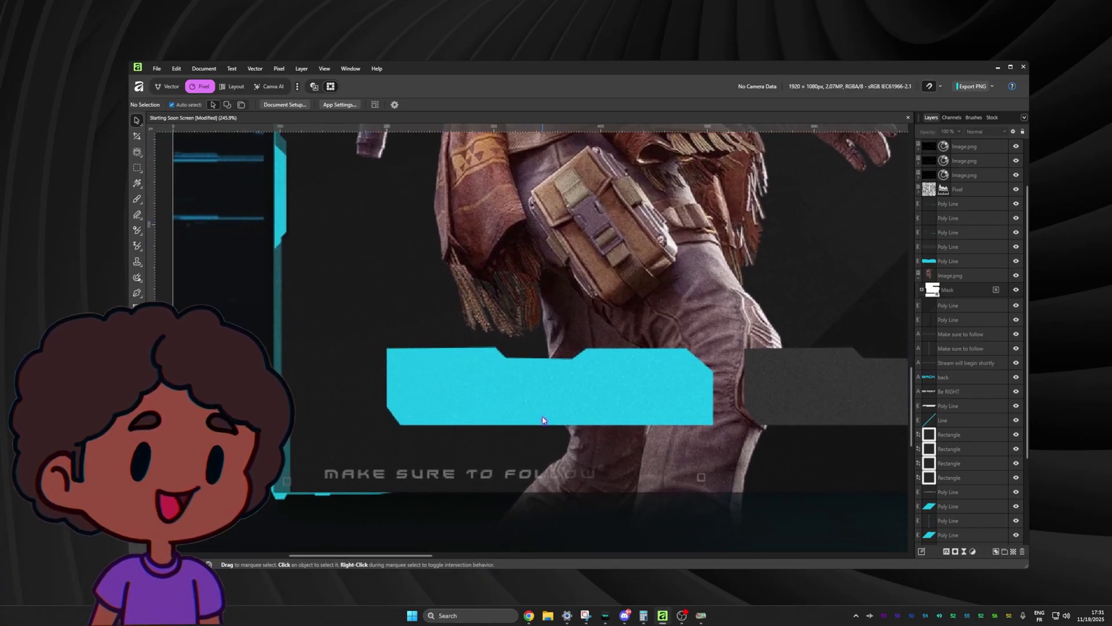
Step: Create a new blank document from the File menu
{"action": "left_click", "coordinate": [157, 69]}
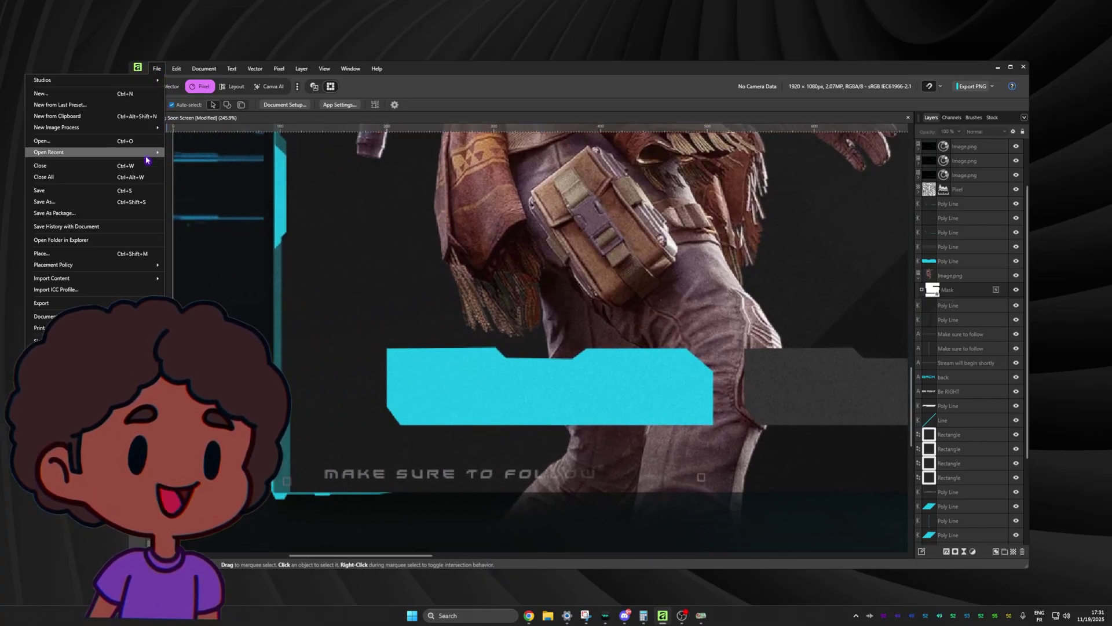
{"action": "left_click", "coordinate": [96, 94]}
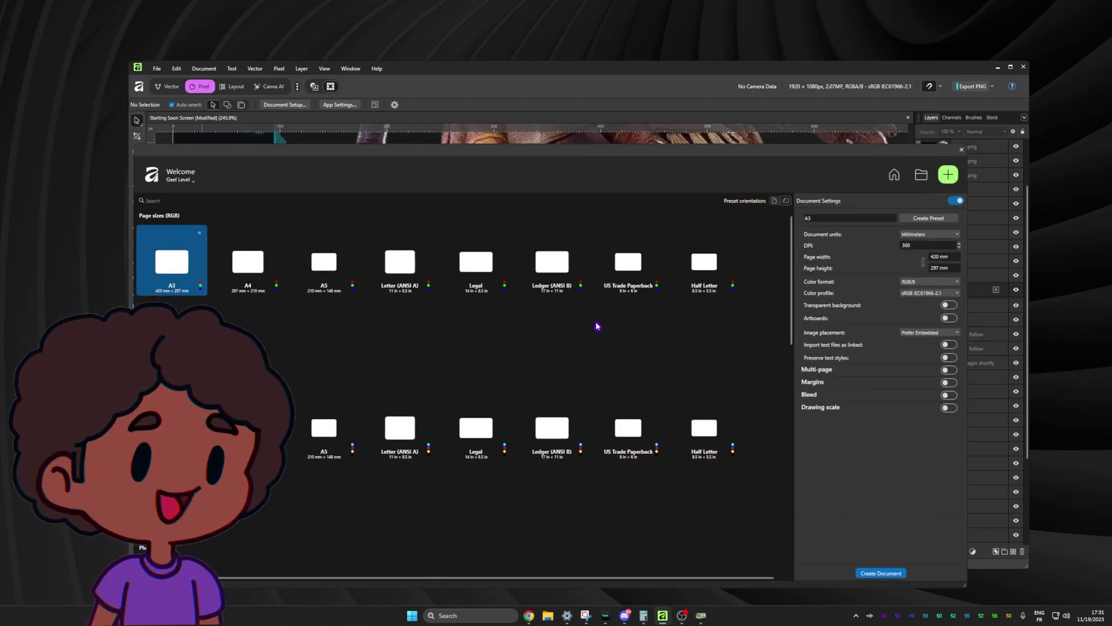
{"action": "left_click", "coordinate": [881, 573]}
Step: Draw a full-canvas rectangle with black fill and no stroke
{"action": "key", "text": "m"}
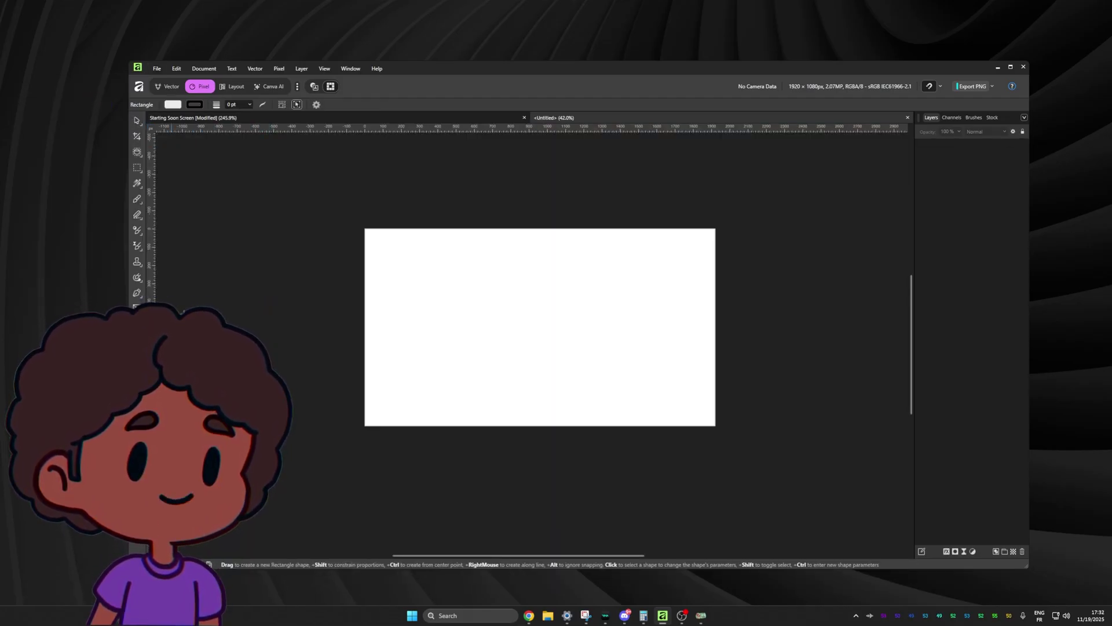
{"action": "left_click_drag", "start_coordinate": [319, 200], "coordinate": [757, 450]}
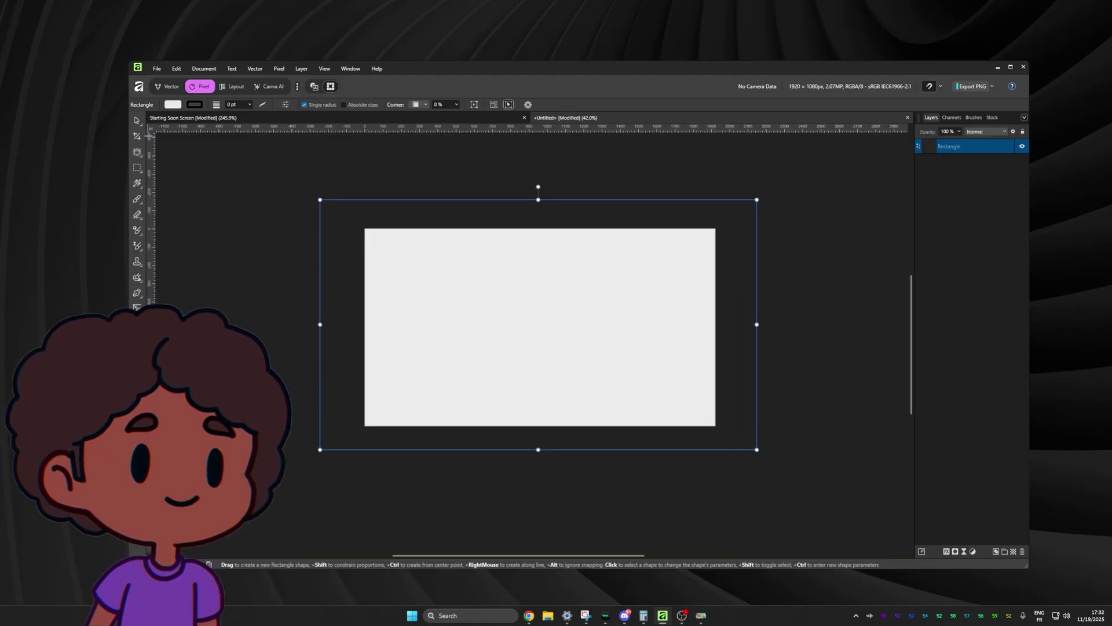
{"action": "left_click", "coordinate": [171, 105]}
{"action": "left_click", "coordinate": [191, 167]}
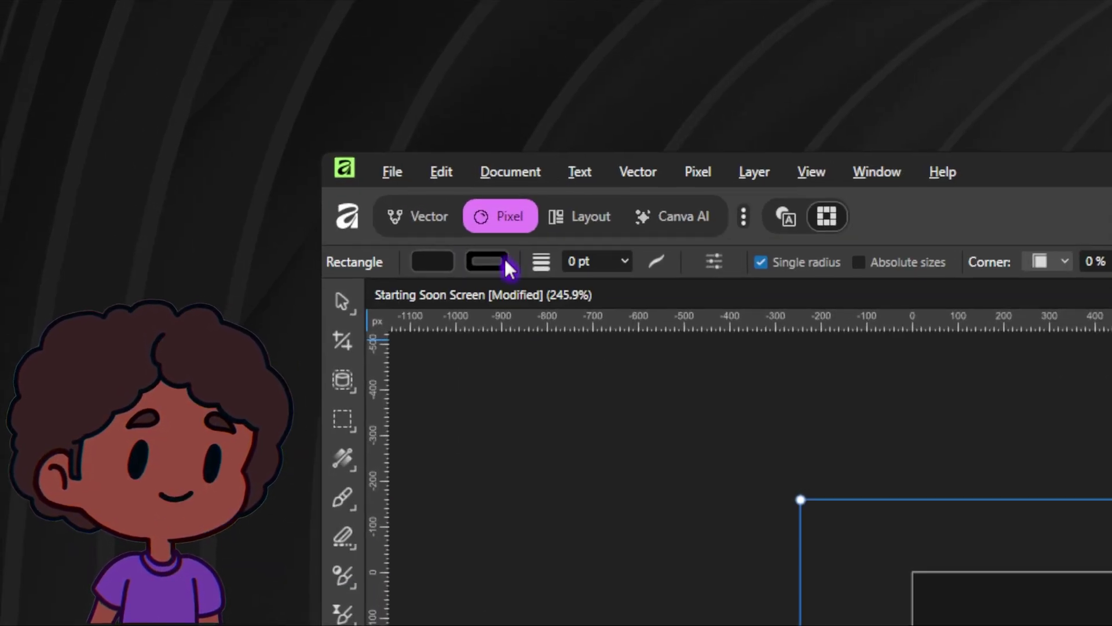
{"action": "left_click", "coordinate": [505, 261]}
{"action": "left_click", "coordinate": [647, 288]}
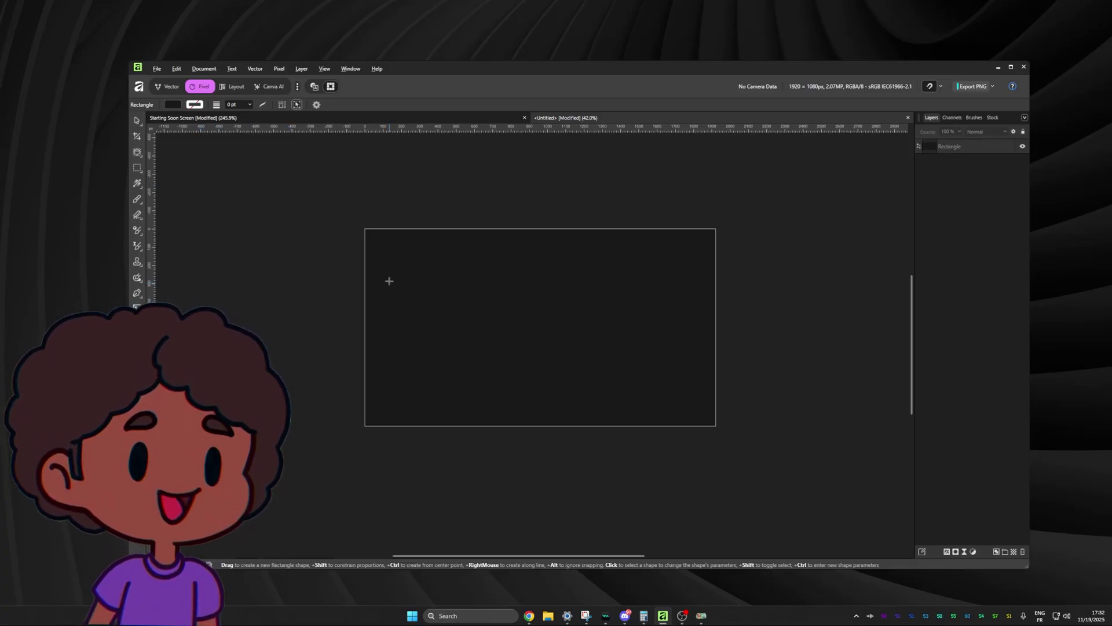
Step: Draw a smaller inner rectangle, centre it on the canvas, and lighten its grey colour slightly
{"action": "left_click_drag", "start_coordinate": [387, 255], "coordinate": [695, 395]}
{"action": "key", "text": "v"}
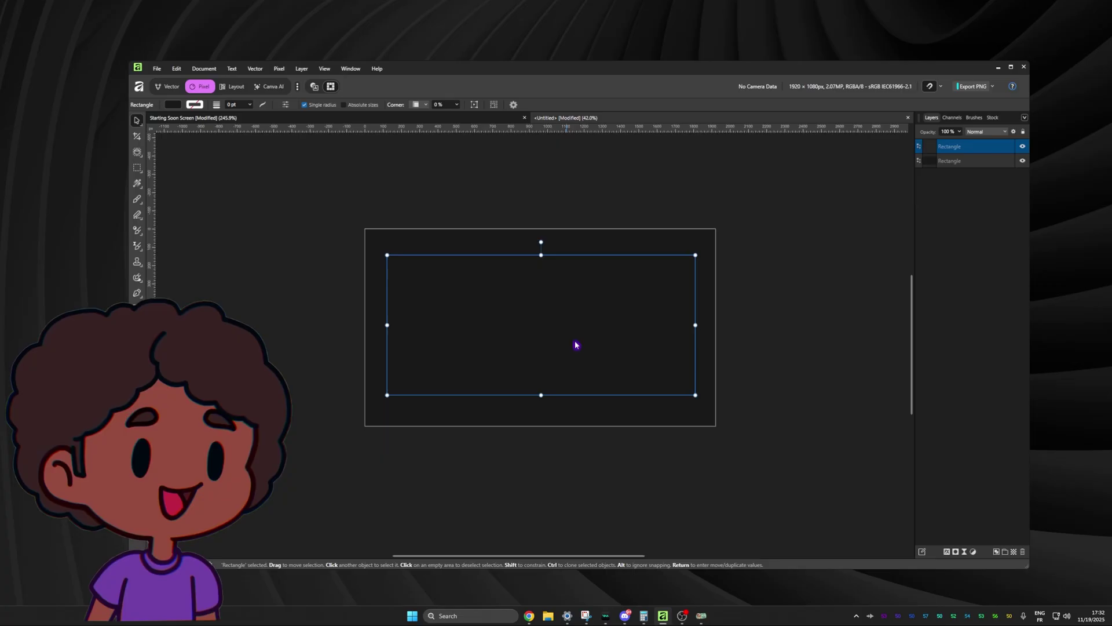
{"action": "left_click_drag", "start_coordinate": [558, 308], "coordinate": [552, 308]}
{"action": "left_click", "coordinate": [189, 108]}
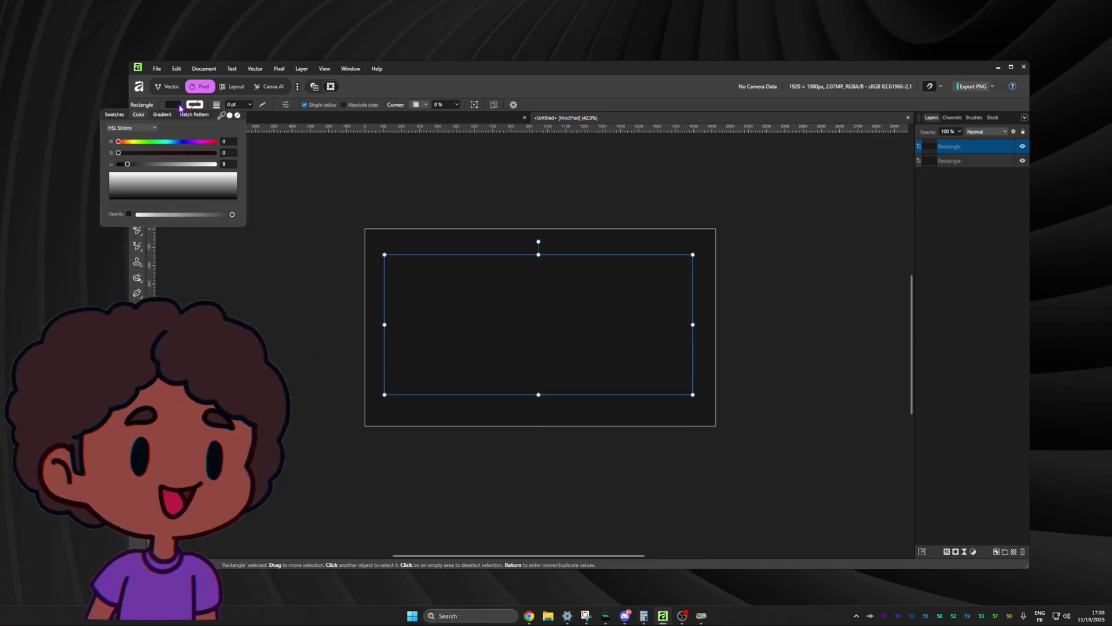
{"action": "left_click_drag", "start_coordinate": [128, 166], "coordinate": [131, 167]}
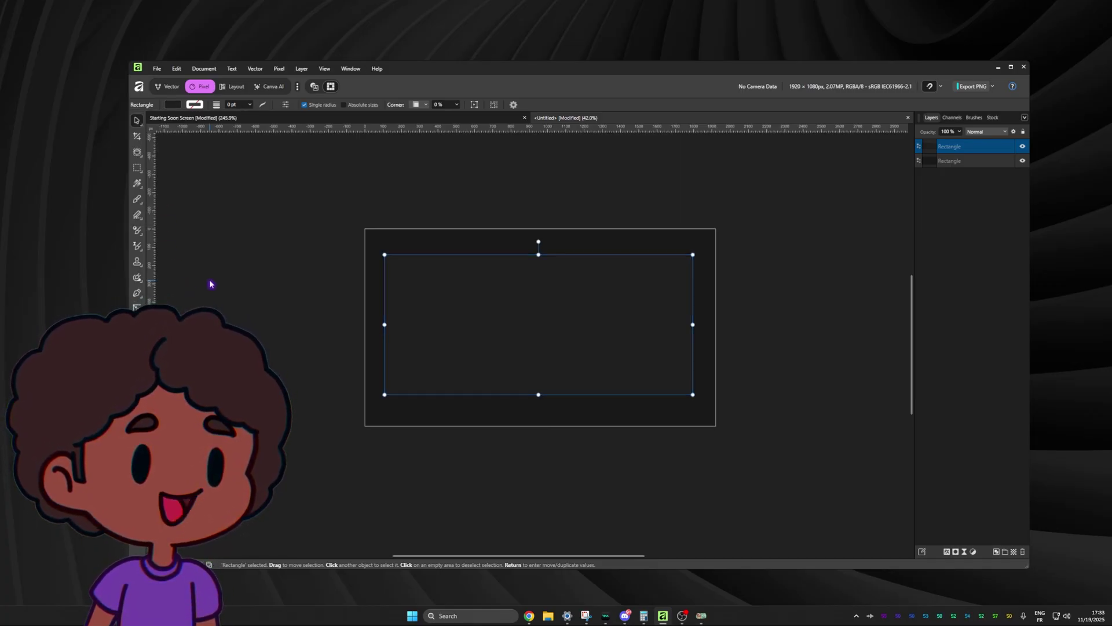
{"action": "key", "text": "v"}
{"action": "key", "text": "ctrl+d"}
{"action": "scroll", "coordinate": [320, 358], "scroll_direction": "up", "scroll_amount": 3}
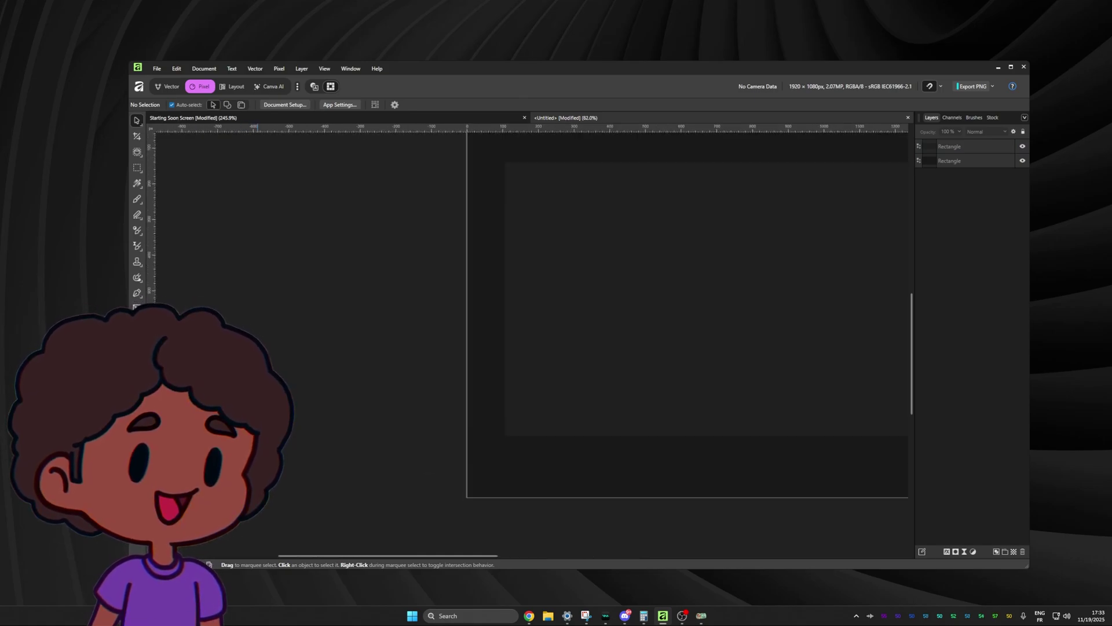
{"action": "left_click_drag", "start_coordinate": [600, 307], "coordinate": [388, 323]}
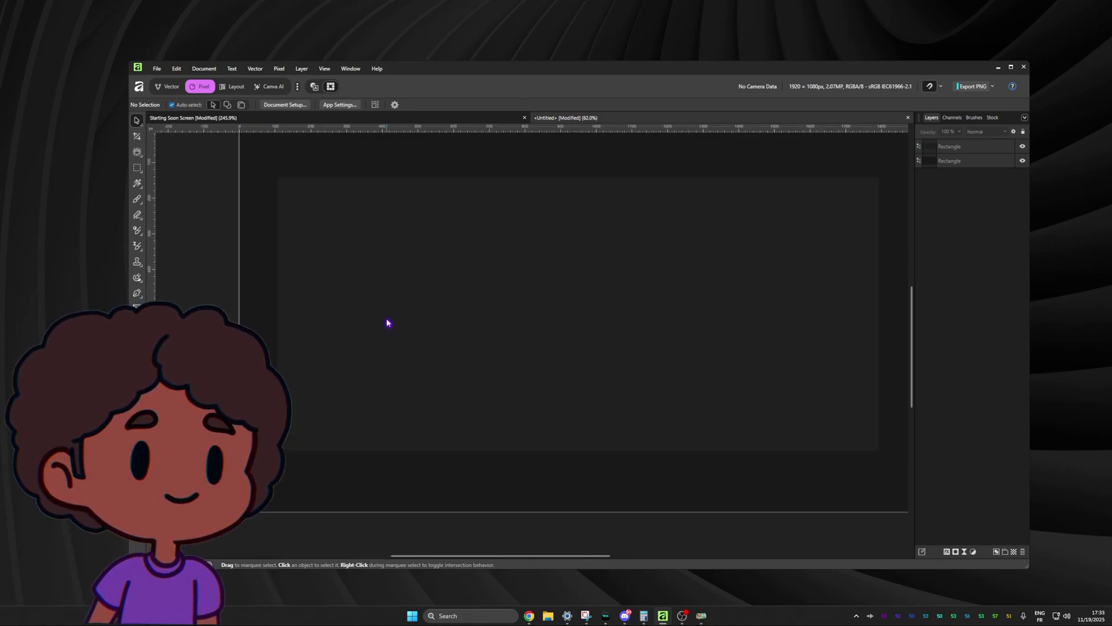
{"action": "mouse_move", "coordinate": [487, 291]}
{"action": "left_mouse_down"}
{"action": "mouse_move", "coordinate": [436, 345]}
{"action": "mouse_move", "coordinate": [519, 268]}
{"action": "mouse_move", "coordinate": [460, 301]}
{"action": "mouse_move", "coordinate": [461, 321]}
{"action": "mouse_move", "coordinate": [445, 326]}
{"action": "mouse_move", "coordinate": [462, 340]}
{"action": "mouse_move", "coordinate": [454, 290]}
{"action": "mouse_move", "coordinate": [484, 281]}
{"action": "mouse_move", "coordinate": [485, 292]}
{"action": "left_mouse_up"}
{"action": "key", "text": "space"}
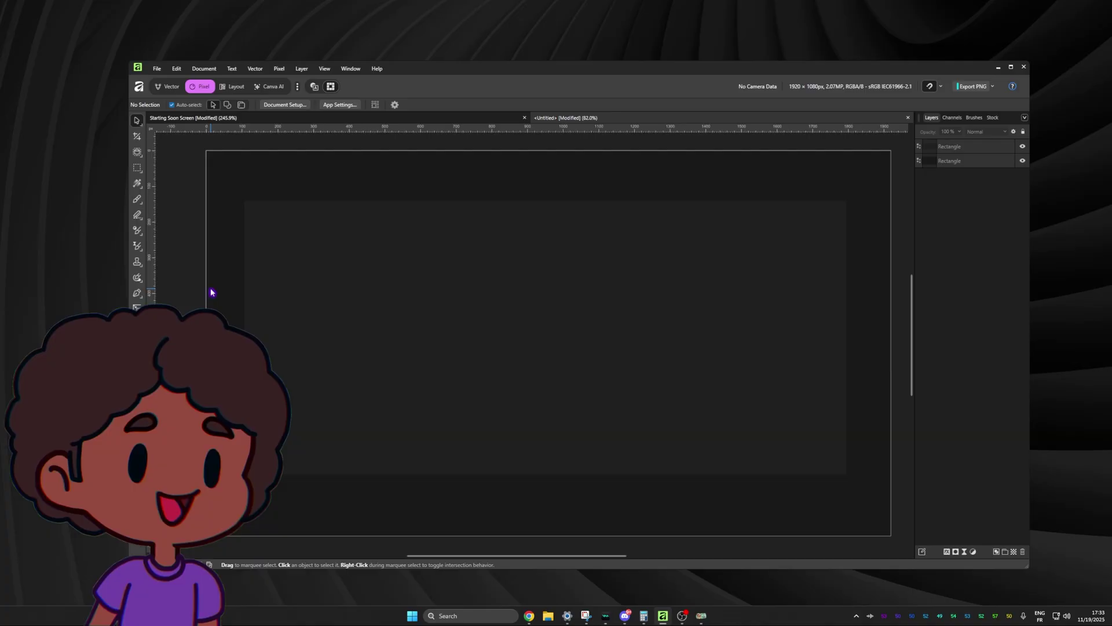
{"action": "key", "text": "p"}
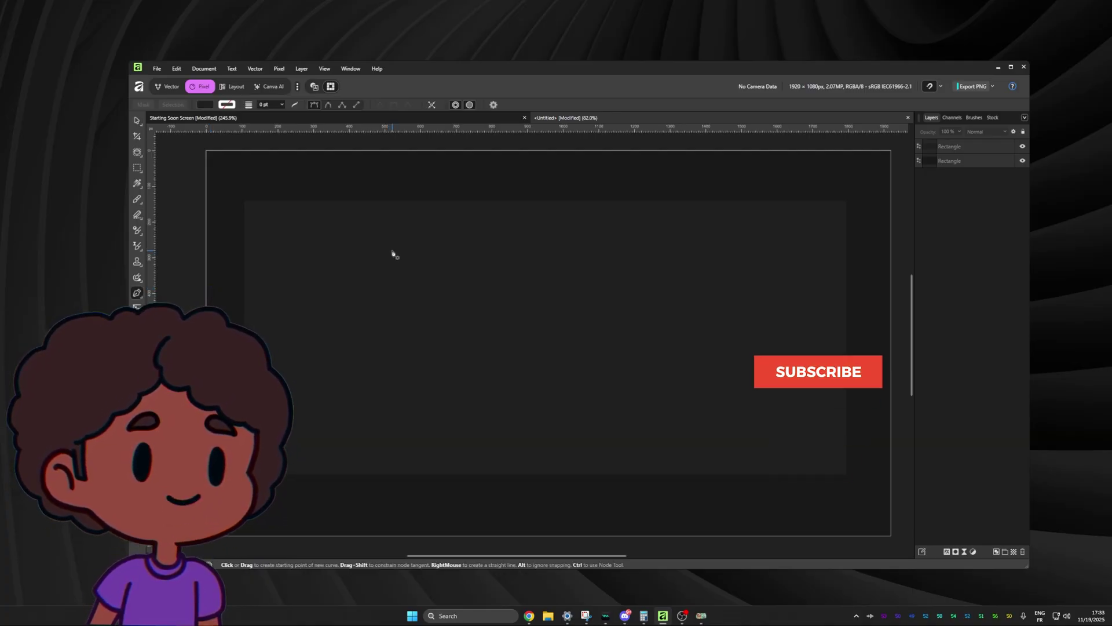
{"action": "left_click", "coordinate": [424, 343]}
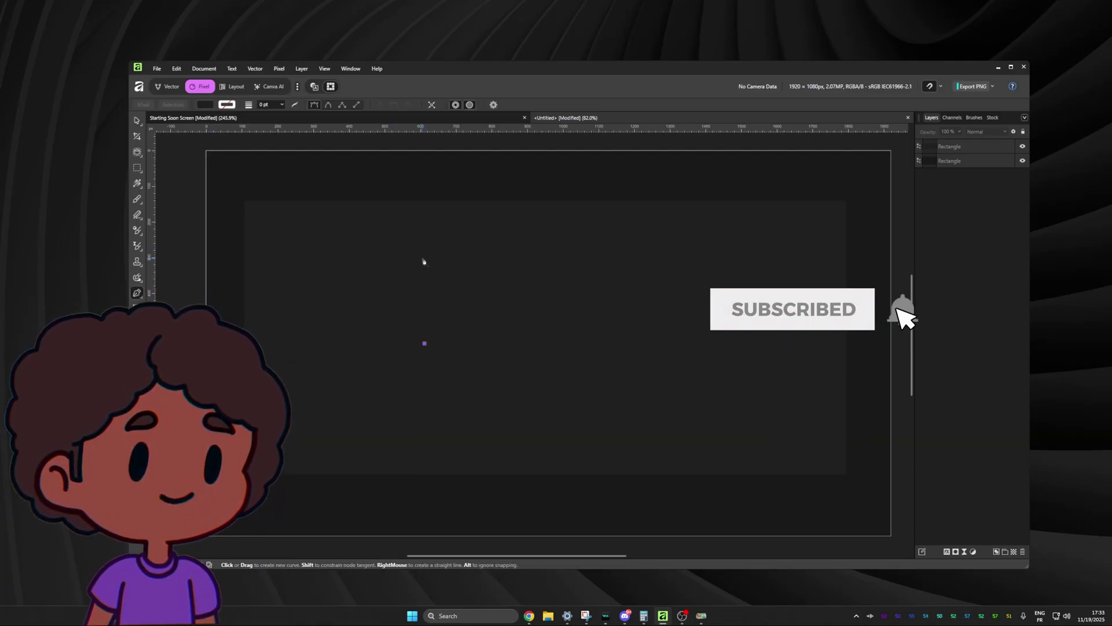
{"action": "left_click", "coordinate": [461, 260]}
{"action": "left_click", "coordinate": [579, 301]}
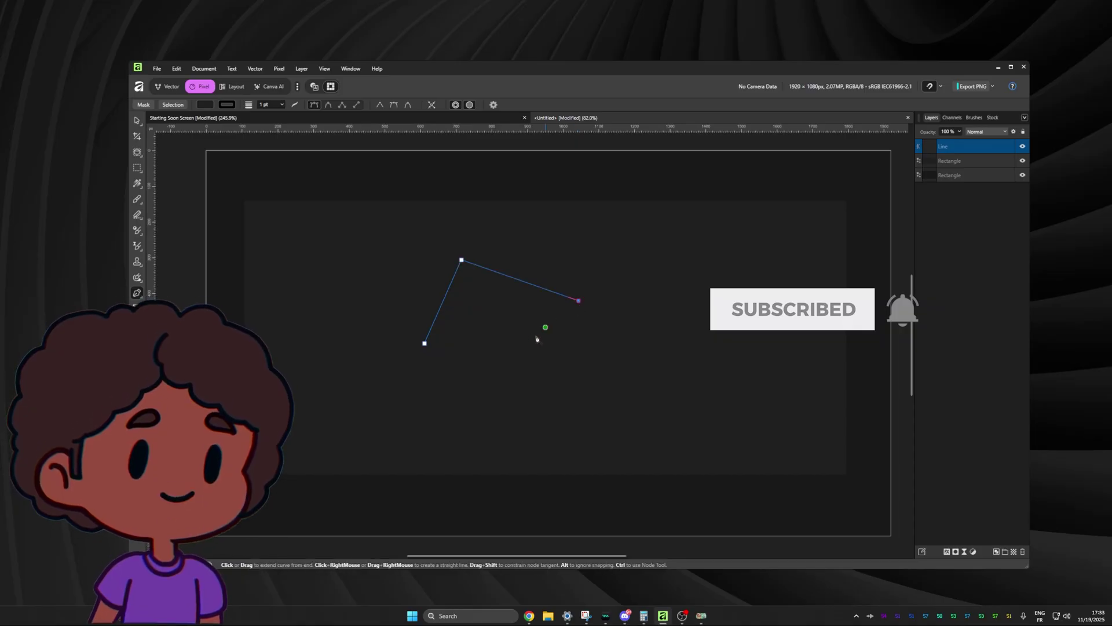
{"action": "left_click", "coordinate": [511, 373]}
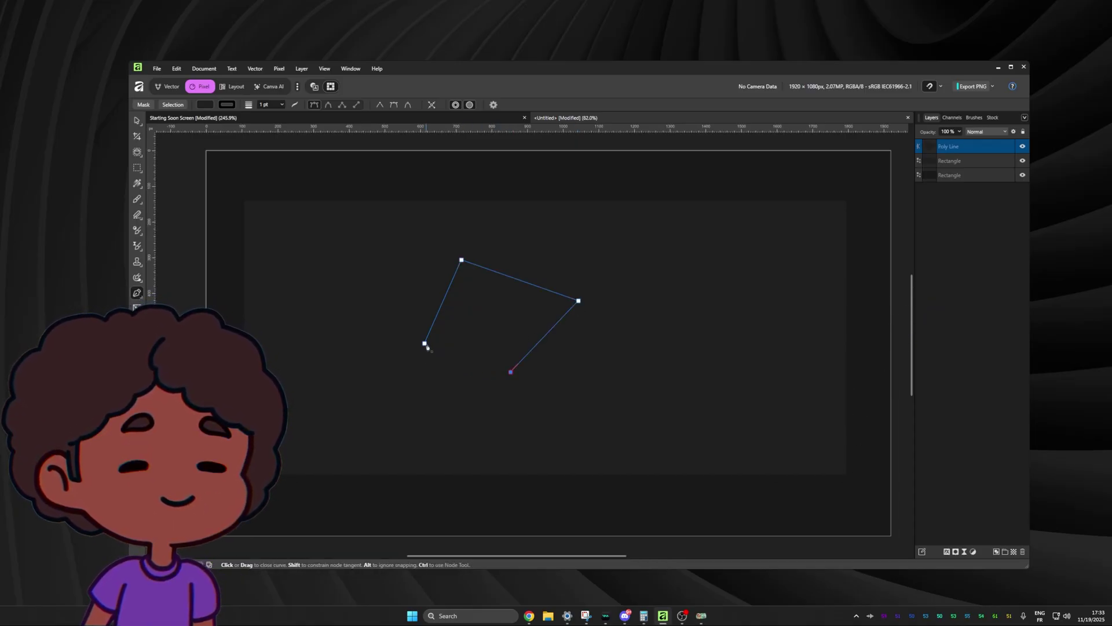
{"action": "left_click", "coordinate": [424, 343]}
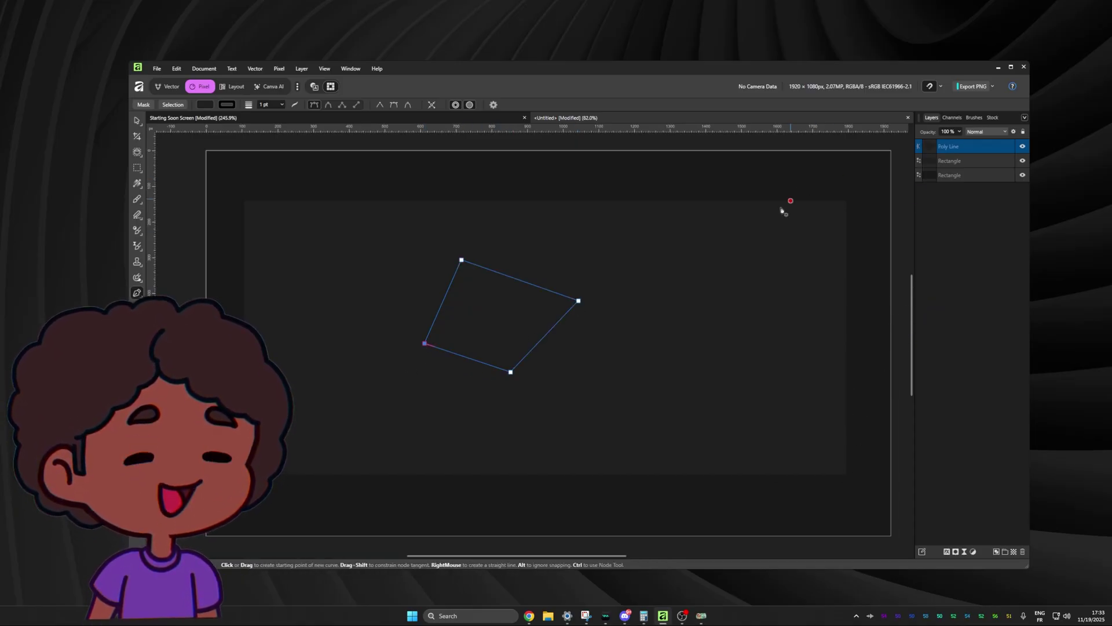
{"action": "left_click", "coordinate": [208, 105]}
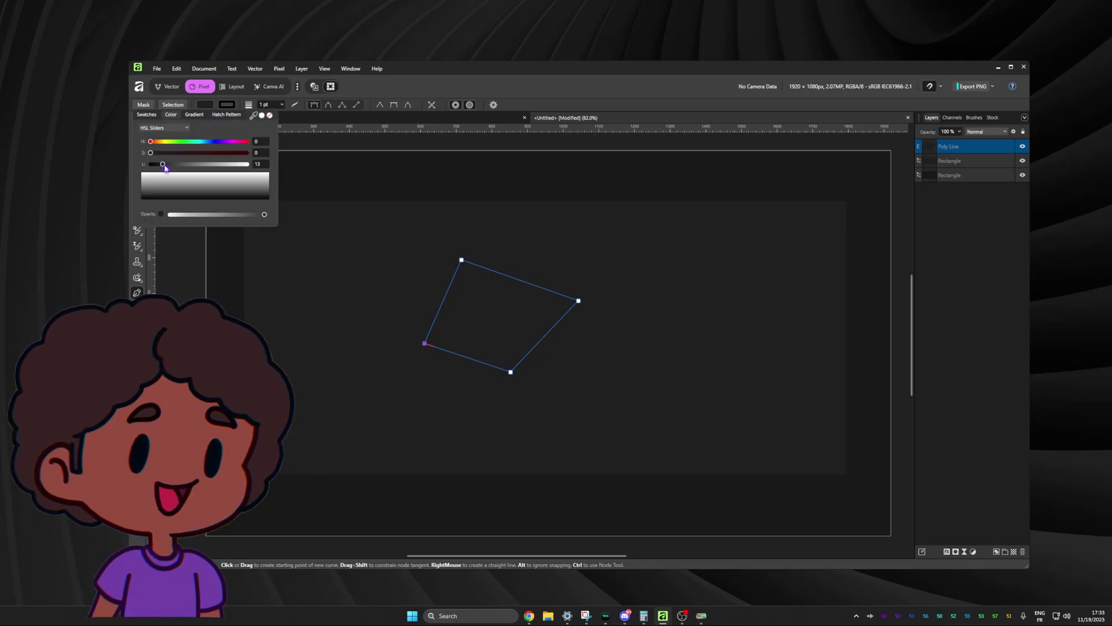
{"action": "mouse_move", "coordinate": [163, 164]}
{"action": "left_mouse_down"}
{"action": "mouse_move", "coordinate": [202, 165]}
{"action": "mouse_move", "coordinate": [179, 164]}
{"action": "mouse_move", "coordinate": [191, 164]}
{"action": "left_mouse_up"}
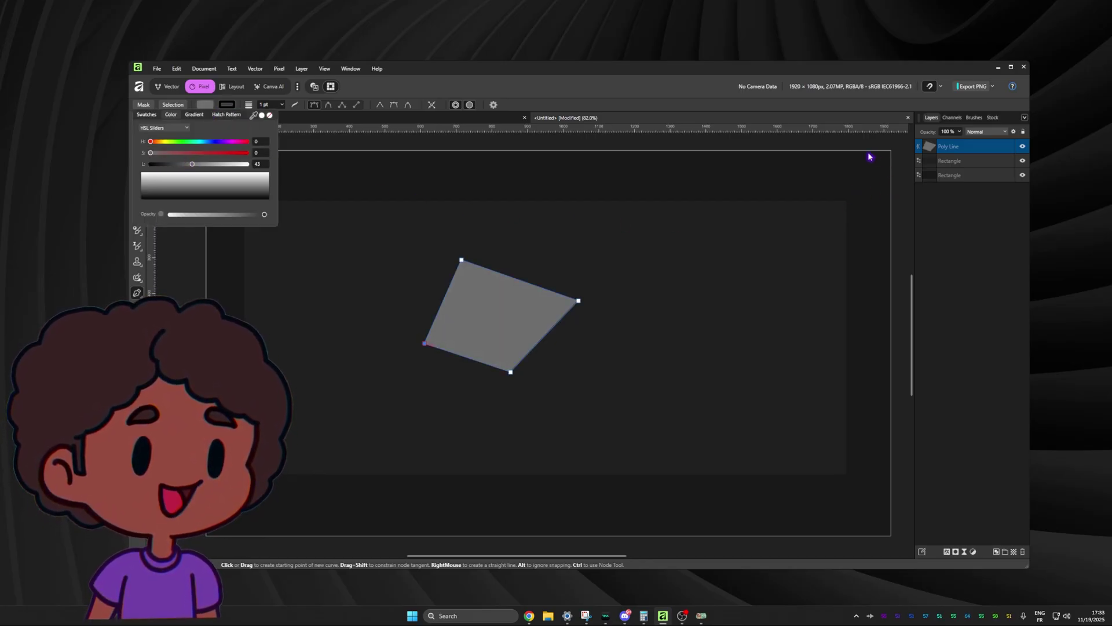
{"action": "key", "text": "Delete"}
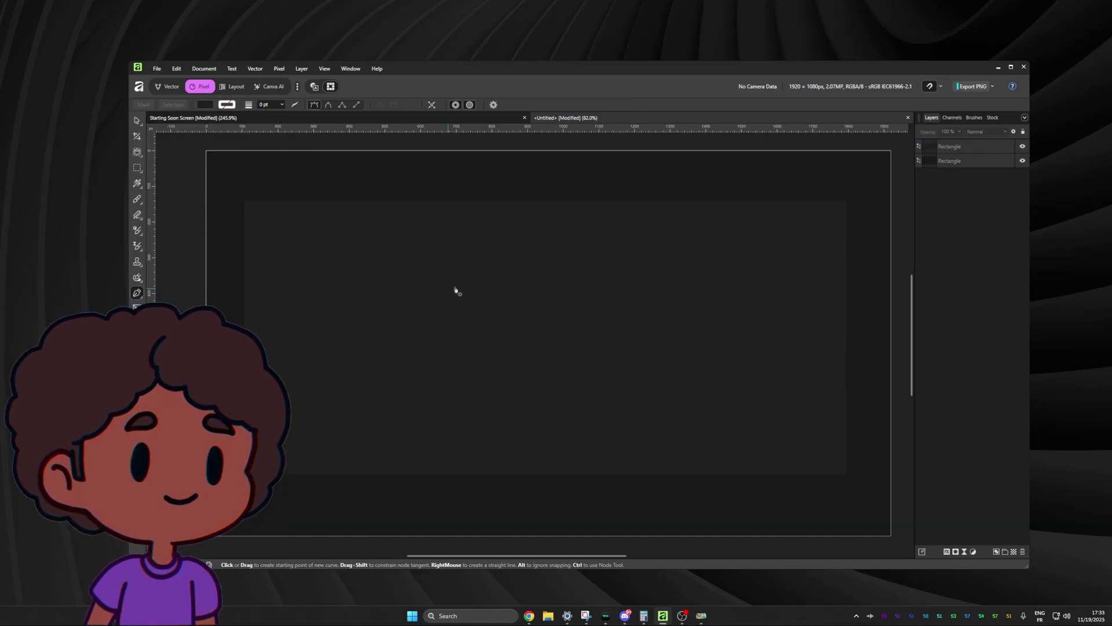
Step: Pen-draw a closed angular panel with stepped right-hand corners, then adjust its bottom-left node
{"action": "left_click", "coordinate": [490, 245]}
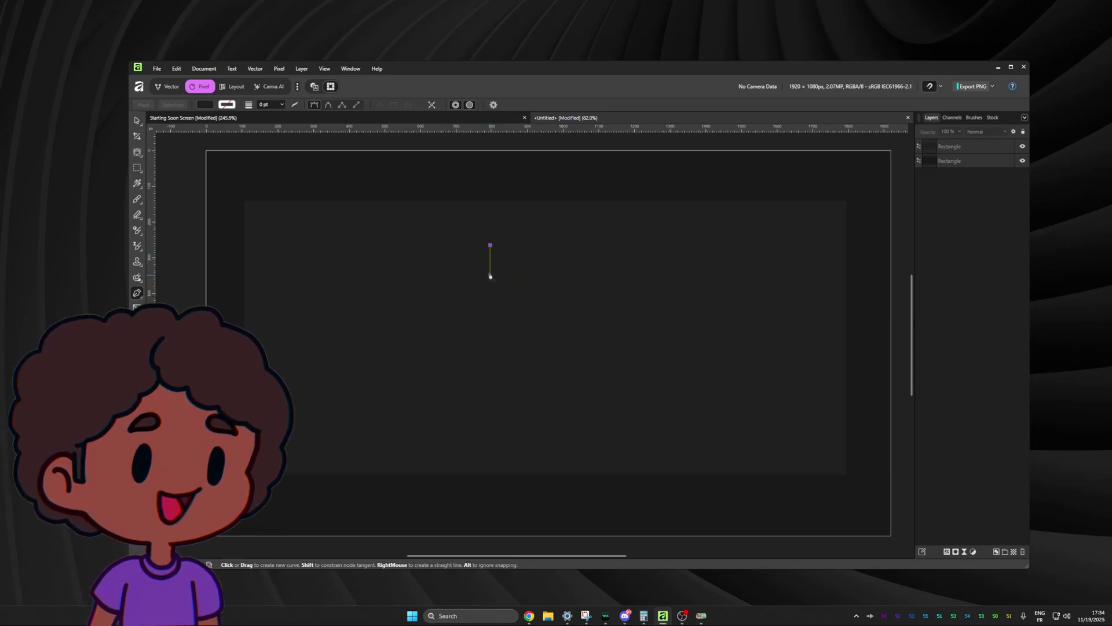
{"action": "left_click", "coordinate": [593, 245]}
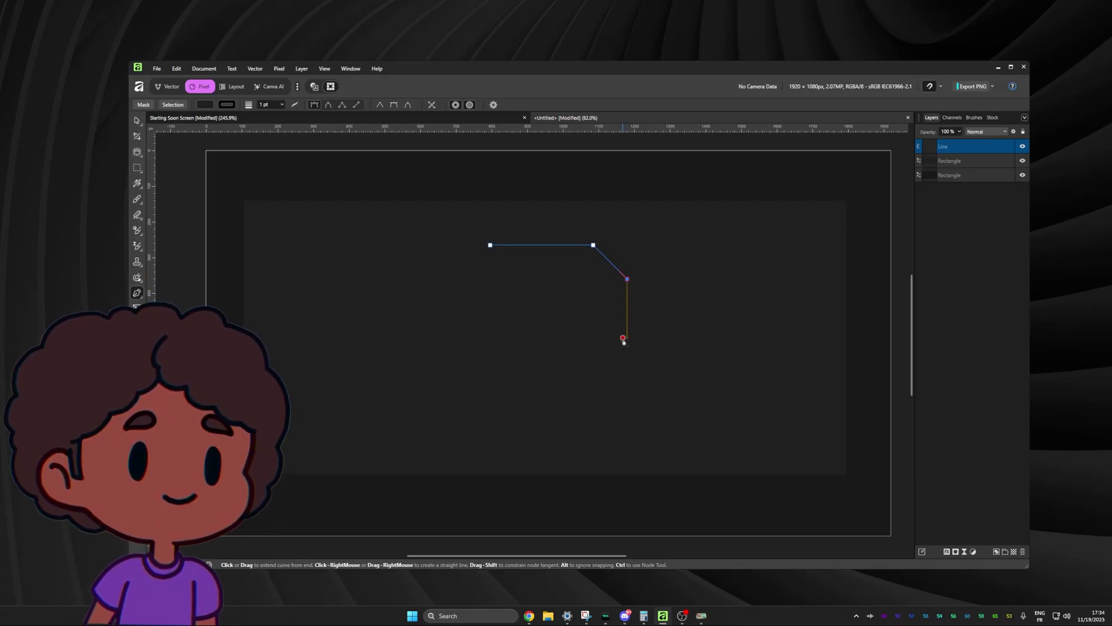
{"action": "left_click", "coordinate": [624, 339]}
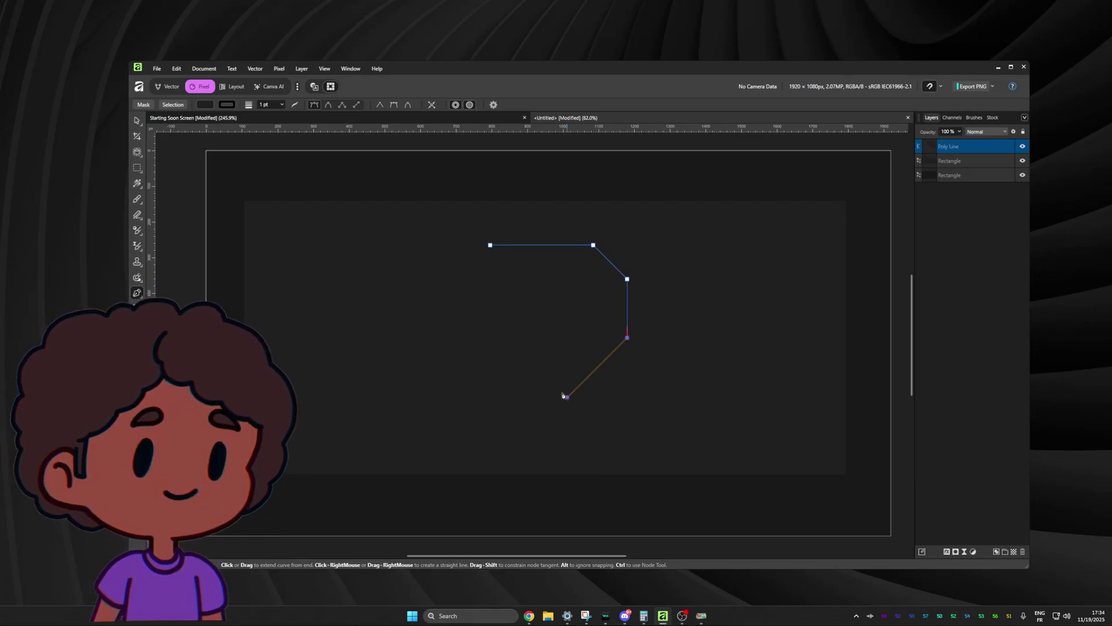
{"action": "left_click", "coordinate": [567, 417]}
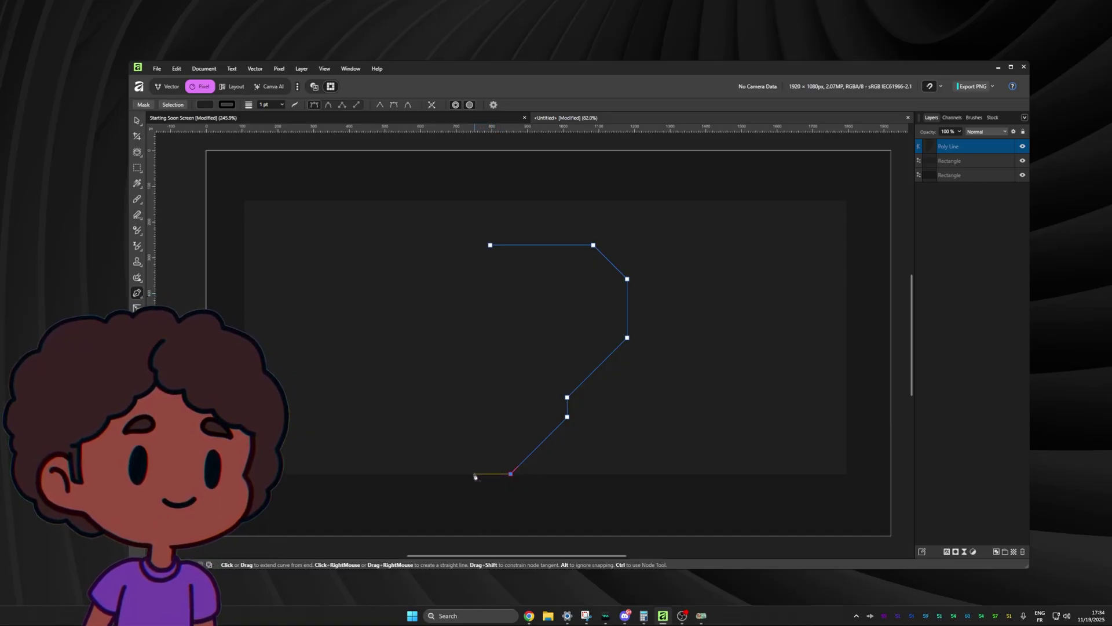
{"action": "left_click", "coordinate": [475, 474]}
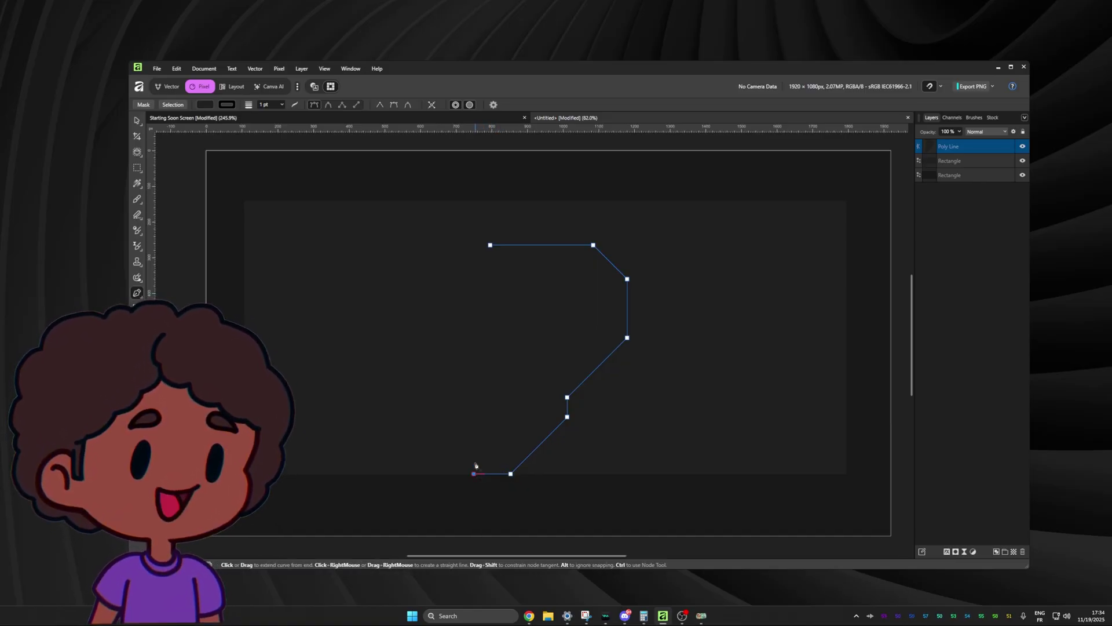
{"action": "left_click", "coordinate": [490, 246]}
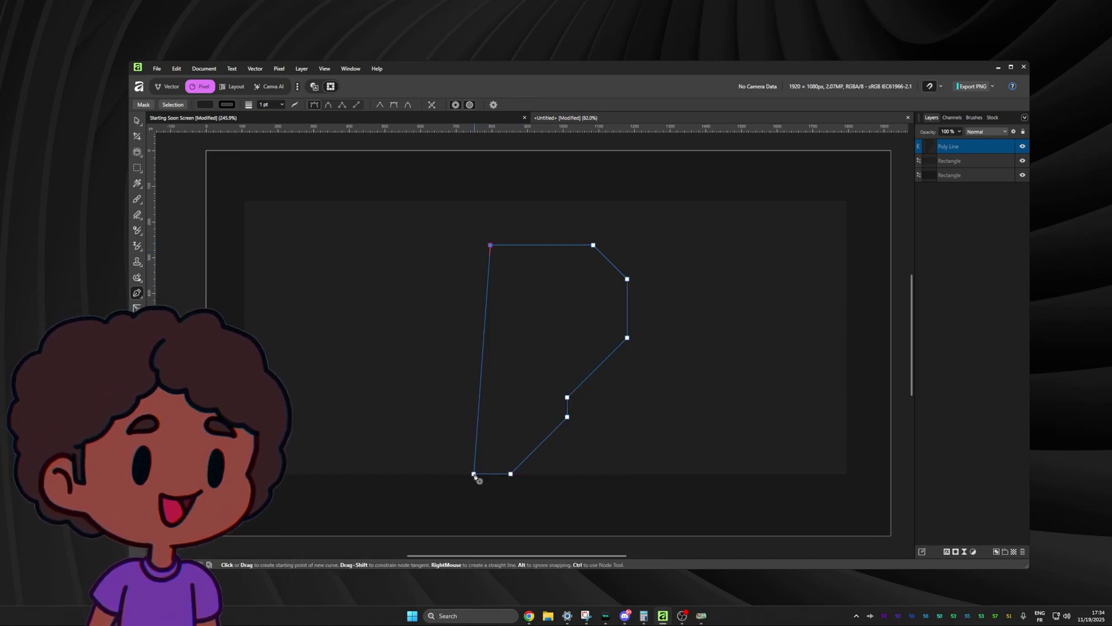
{"action": "mouse_move", "coordinate": [475, 476]}
{"action": "left_mouse_down"}
{"action": "mouse_move", "coordinate": [492, 466]}
{"action": "mouse_move", "coordinate": [537, 320]}
{"action": "mouse_move", "coordinate": [462, 432]}
{"action": "mouse_move", "coordinate": [462, 492]}
{"action": "mouse_move", "coordinate": [502, 471]}
{"action": "mouse_move", "coordinate": [470, 477]}
{"action": "mouse_move", "coordinate": [480, 474]}
{"action": "left_mouse_up"}
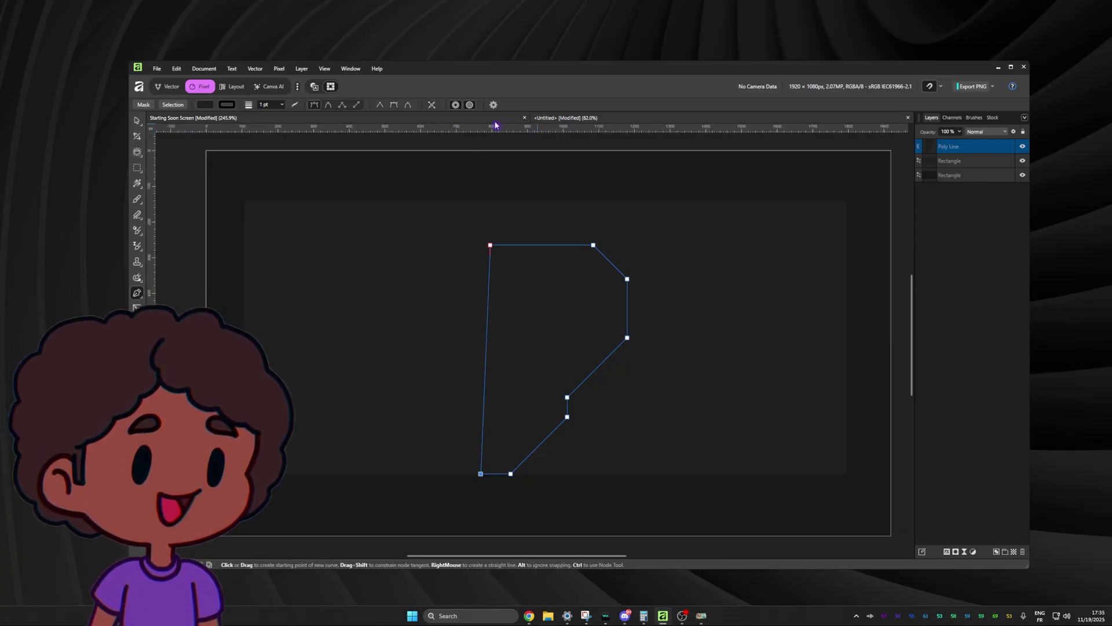
Step: Show the rulers, place a vertical guide at 769.2 px, and snap the top-left node onto it
{"action": "key", "text": "ctrl+r"}
{"action": "key", "text": "ctrl+r"}
{"action": "key", "text": "ctrl+r"}
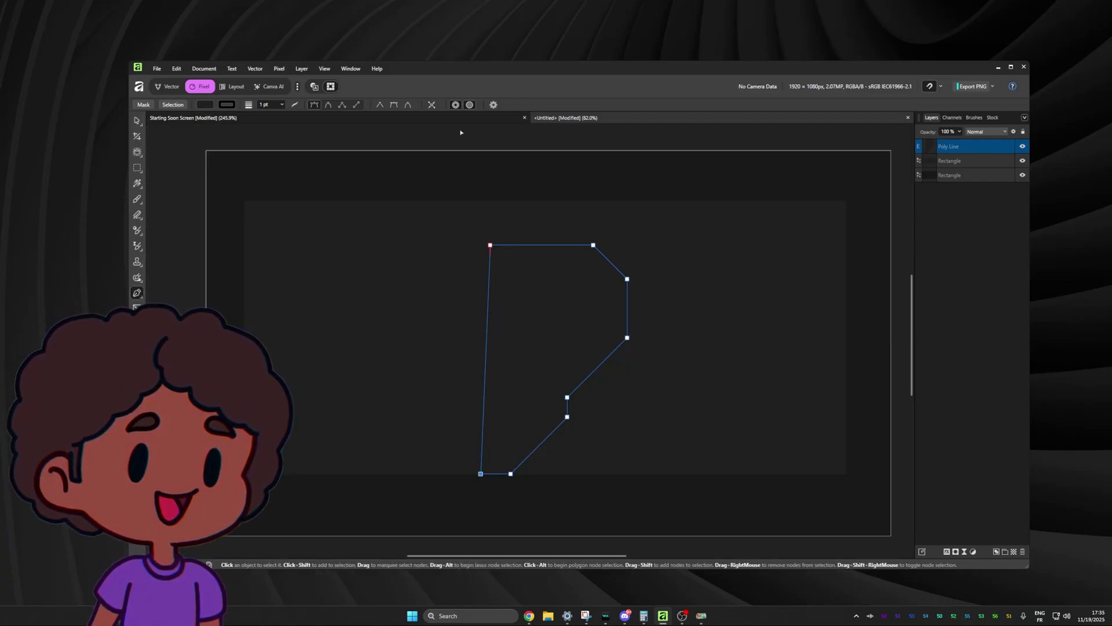
{"action": "key", "text": "ctrl+r"}
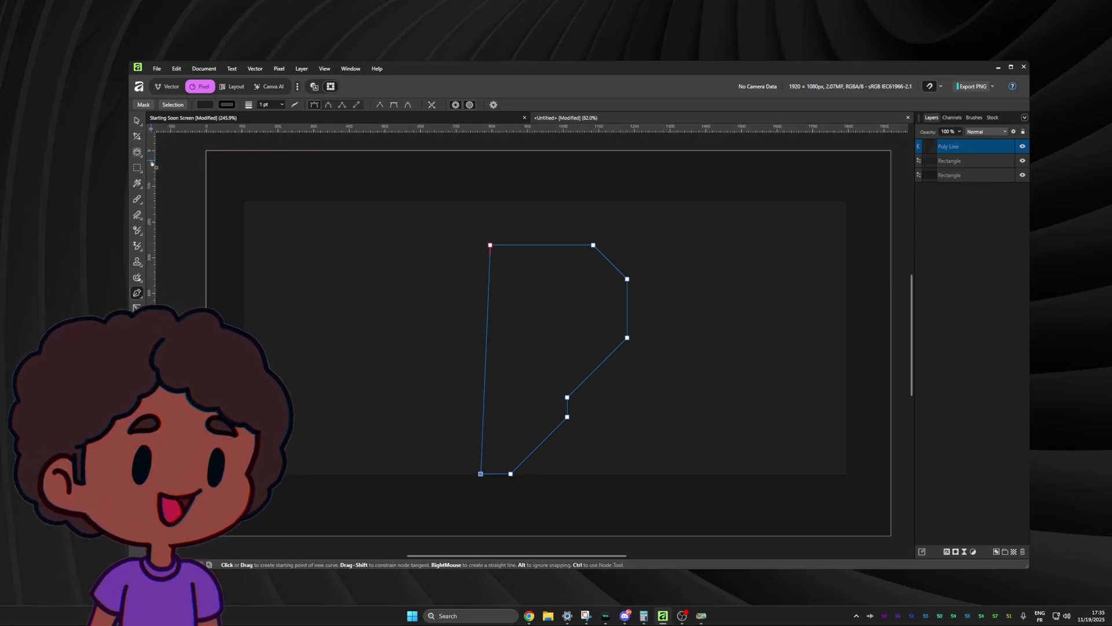
{"action": "left_click_drag", "start_coordinate": [151, 168], "coordinate": [480, 254]}
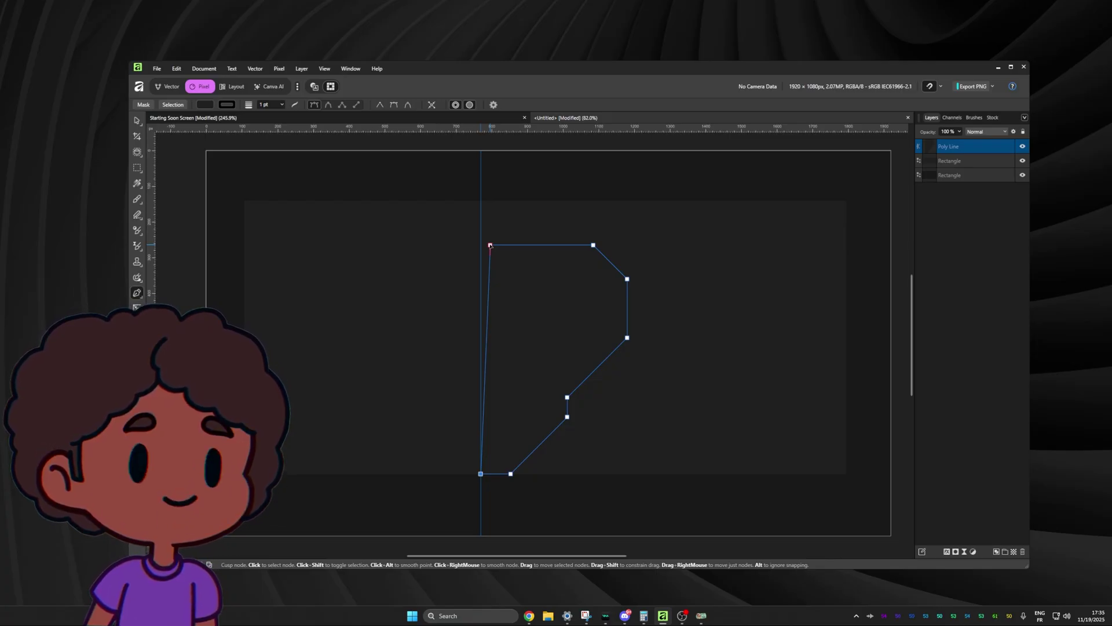
{"action": "mouse_move", "coordinate": [490, 245]}
{"action": "left_mouse_down"}
{"action": "mouse_move", "coordinate": [510, 244]}
{"action": "mouse_move", "coordinate": [481, 245]}
{"action": "left_mouse_up"}
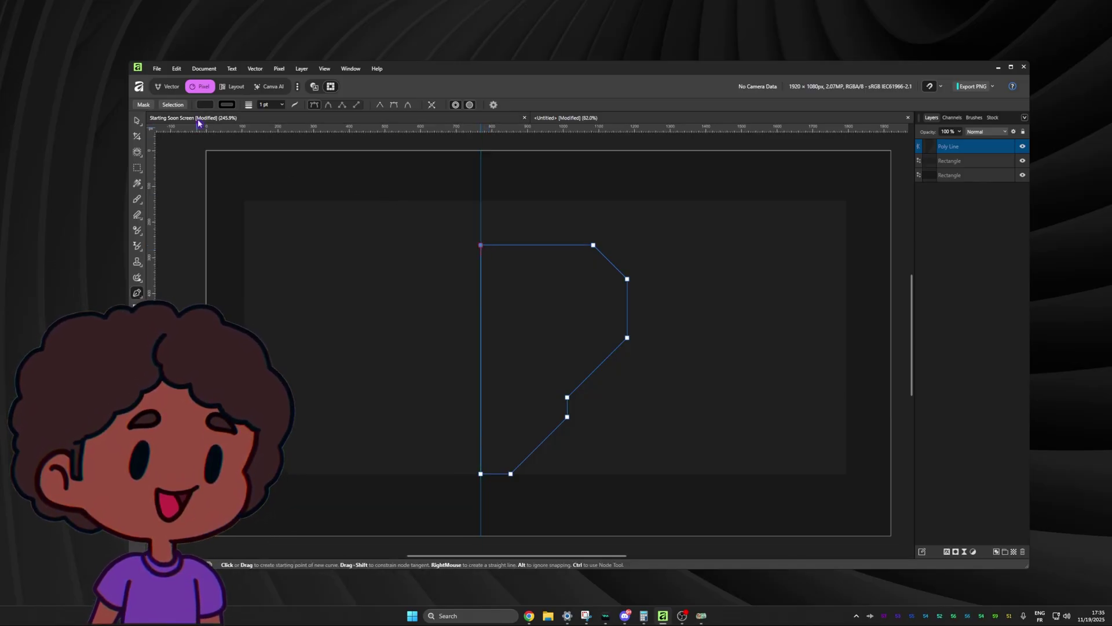
Step: Remove the panel's outline and set its fill to dark grey at lightness 19
{"action": "left_click", "coordinate": [227, 104]}
{"action": "left_click", "coordinate": [234, 106]}
{"action": "left_click", "coordinate": [235, 106]}
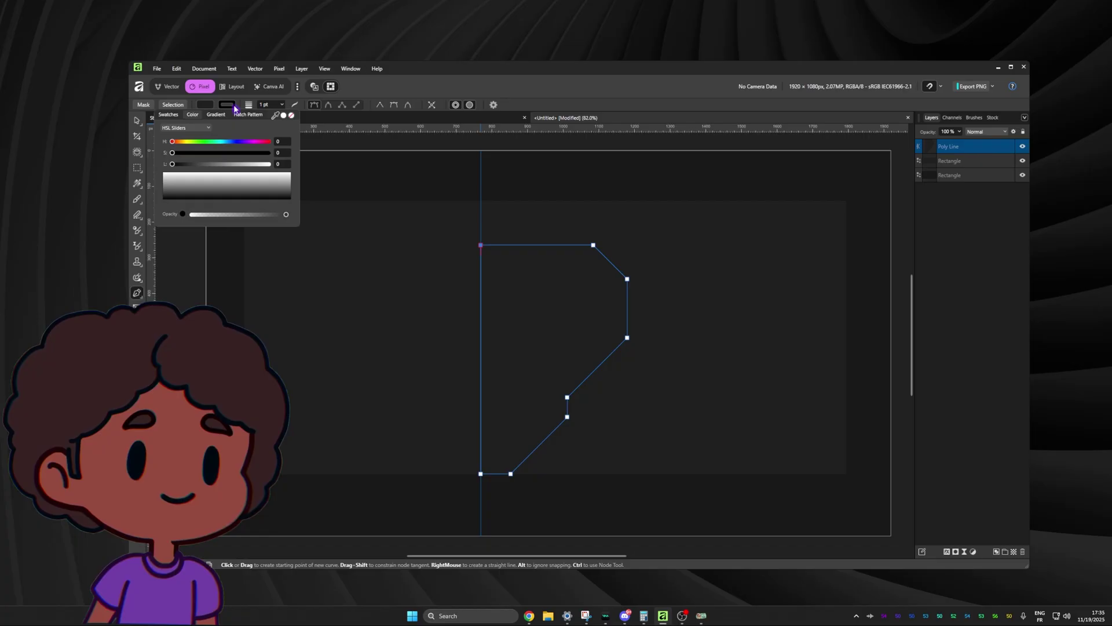
{"action": "left_click", "coordinate": [292, 116]}
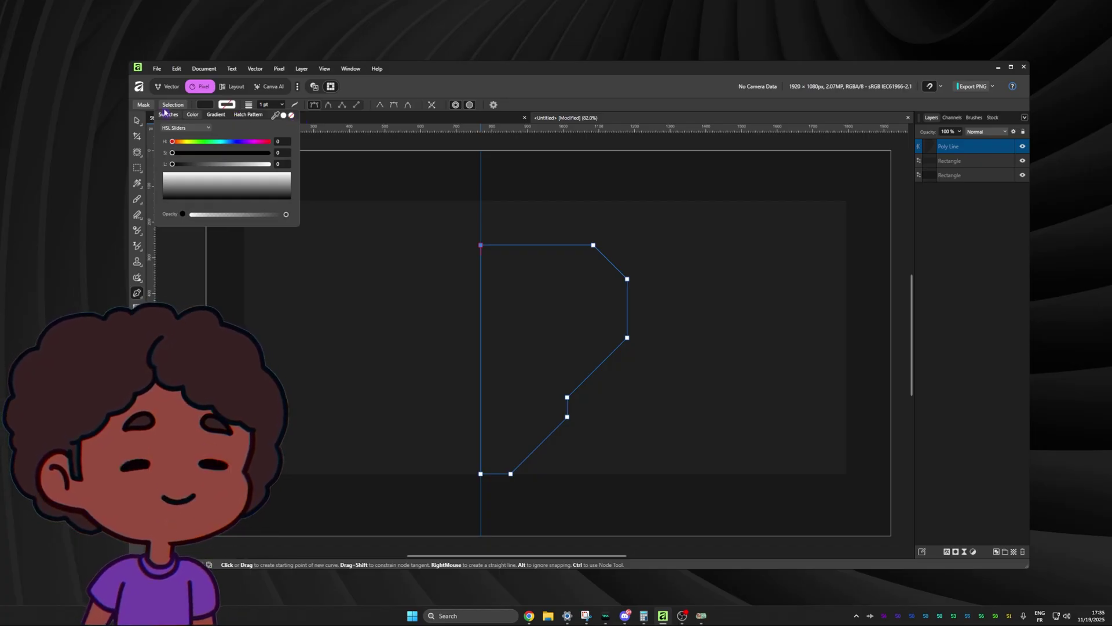
{"action": "left_click", "coordinate": [205, 104]}
{"action": "left_click_drag", "start_coordinate": [164, 166], "coordinate": [170, 168]}
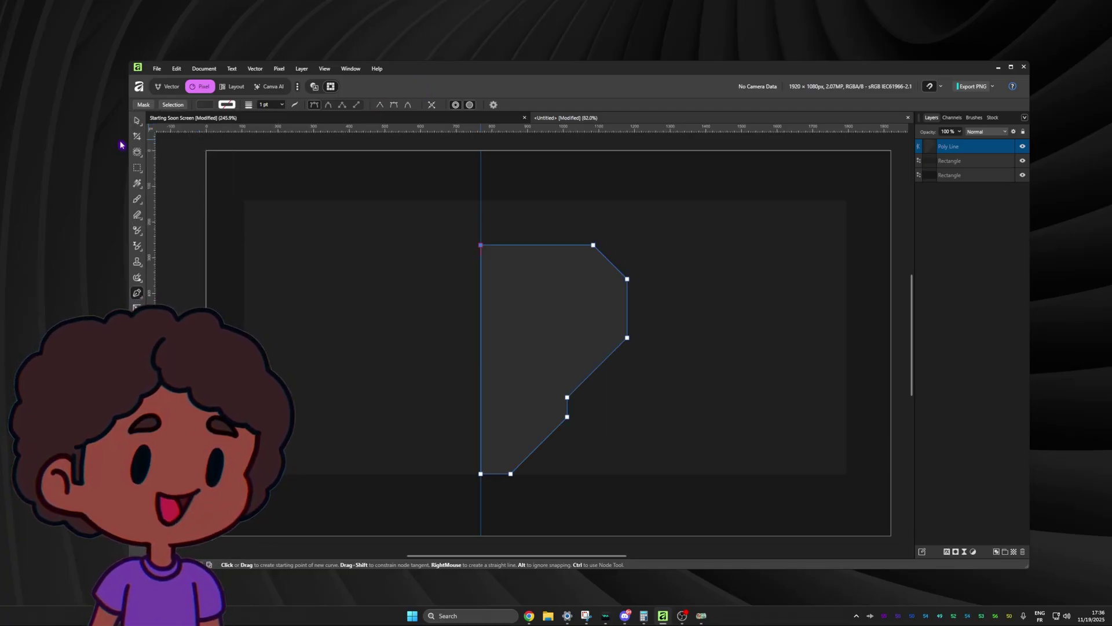
Step: Move the panel flush against the inner rectangle's left edge
{"action": "left_click", "coordinate": [138, 120]}
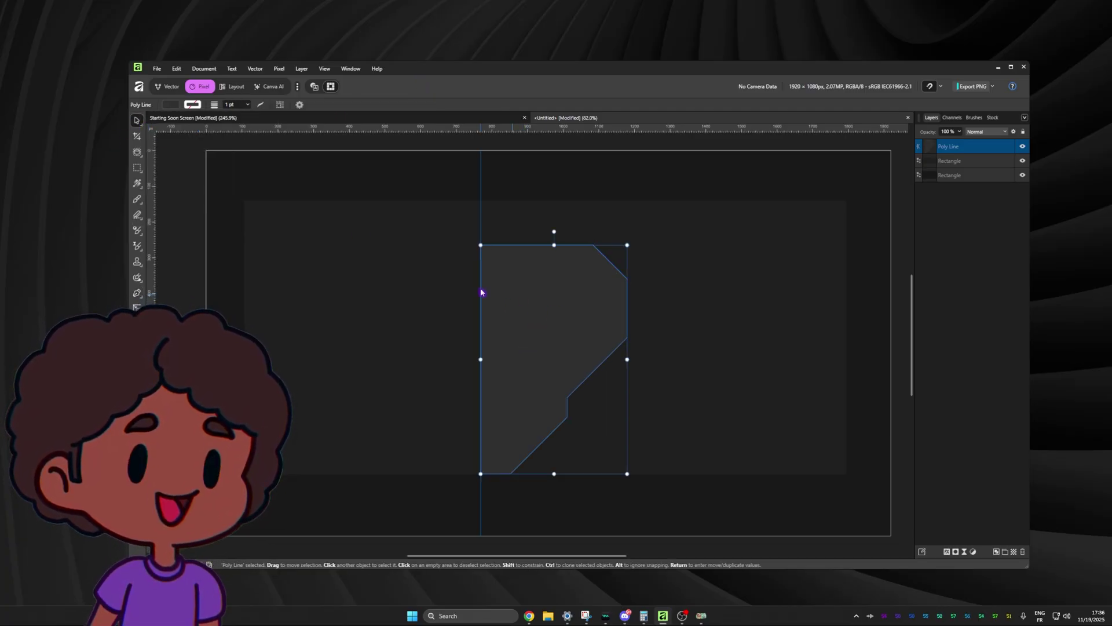
{"action": "left_click_drag", "start_coordinate": [541, 313], "coordinate": [306, 313]}
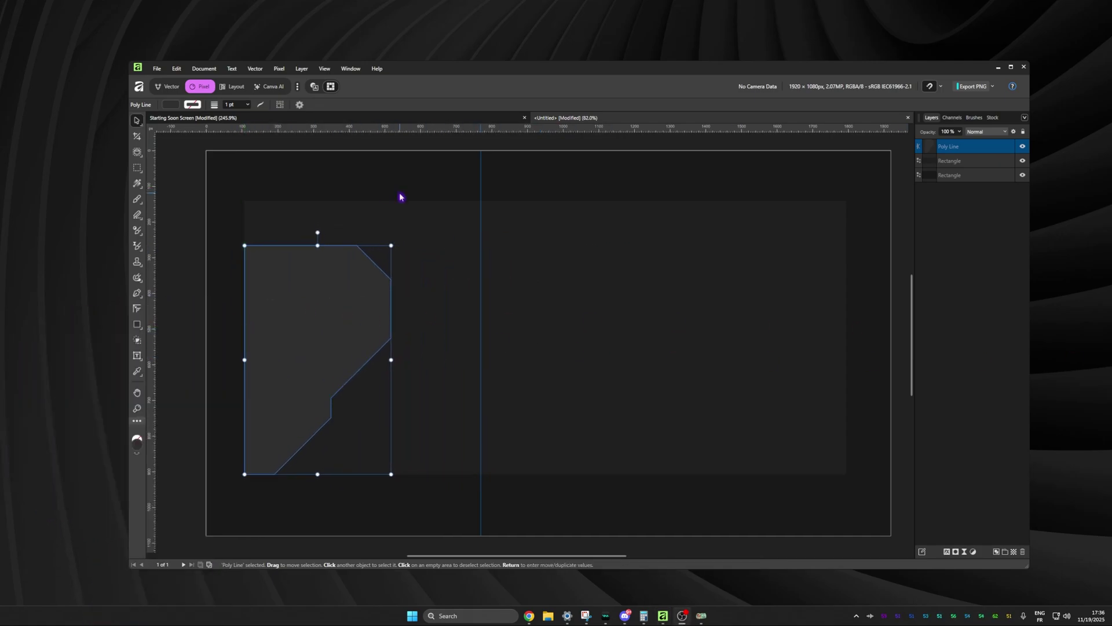
{"action": "left_click", "coordinate": [440, 216]}
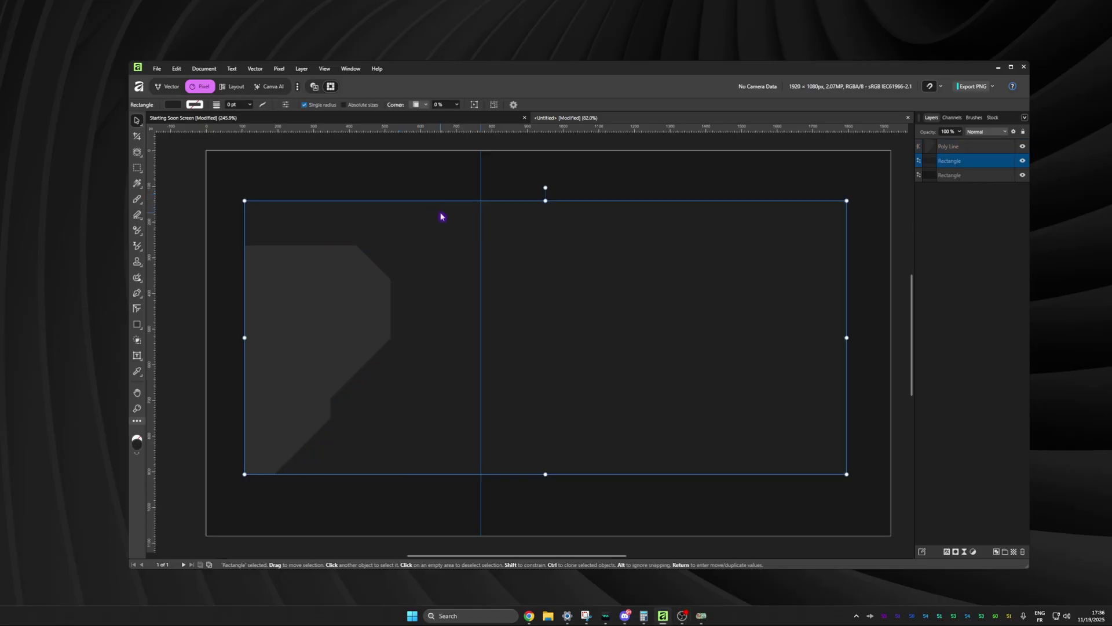
Step: Exit the isolated view and zoom around the full Be Right Back design to inspect it
{"action": "key", "text": "ctrl+["}
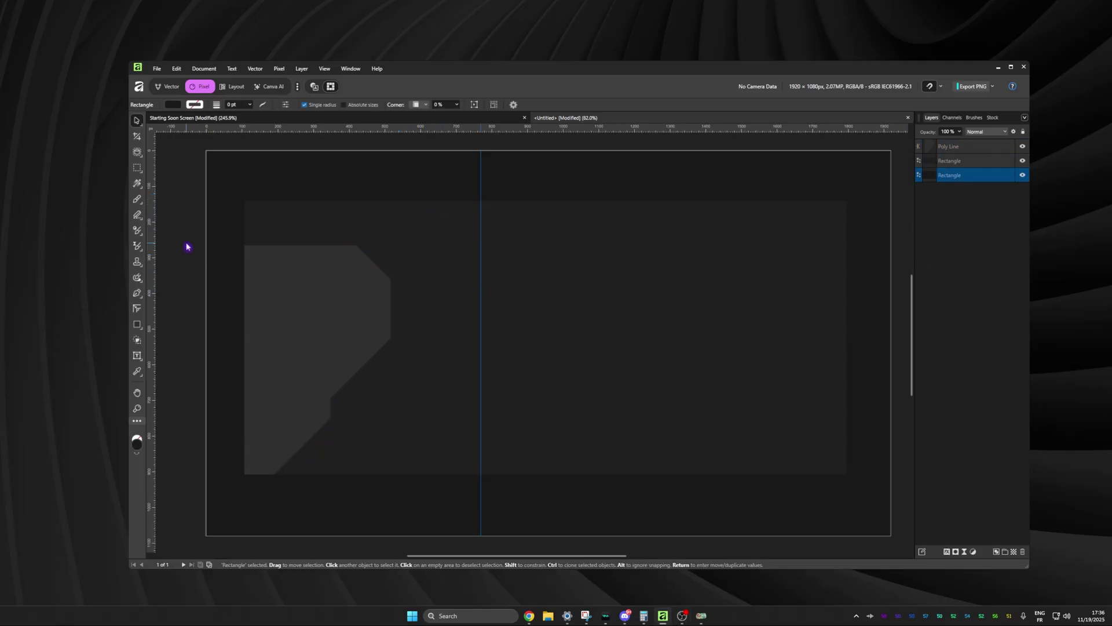
{"action": "key", "text": "Escape"}
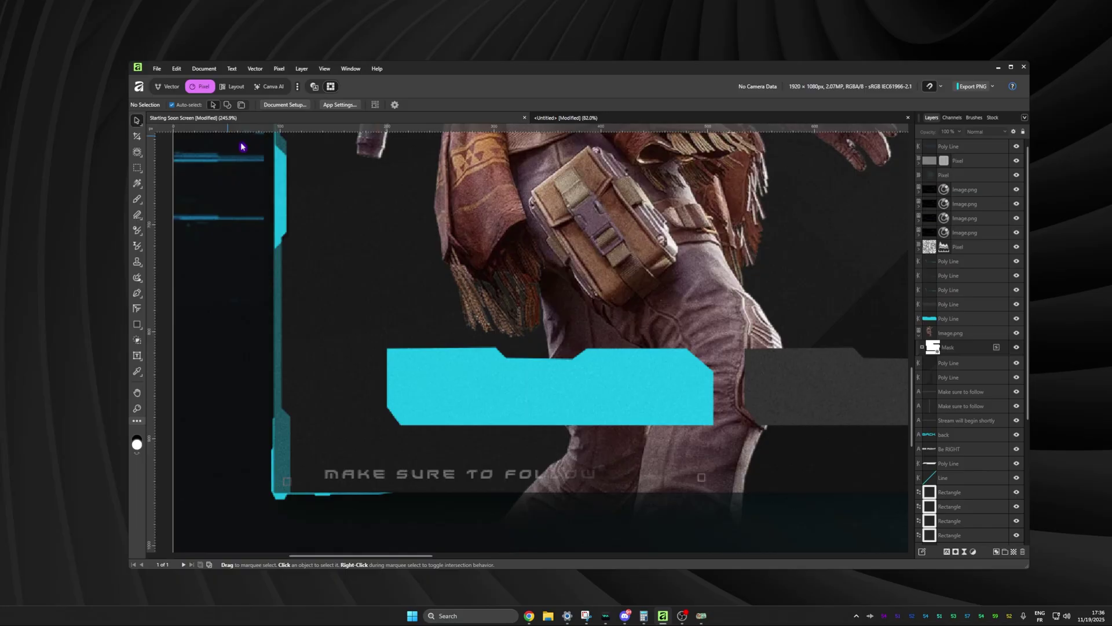
{"action": "scroll", "coordinate": [618, 252], "scroll_direction": "down", "scroll_amount": 6}
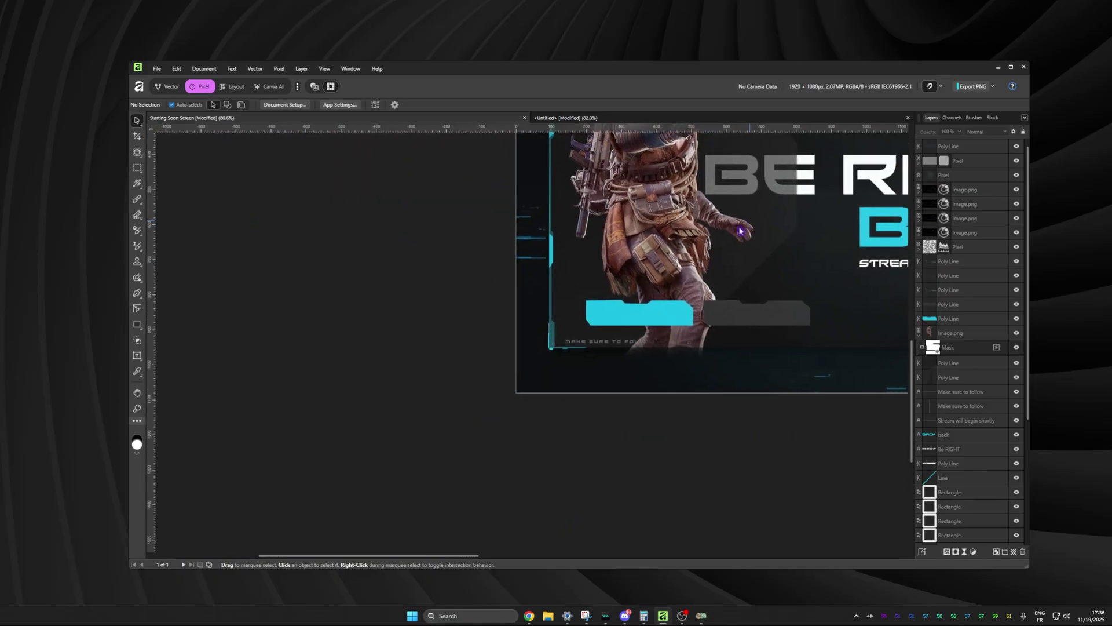
{"action": "scroll", "coordinate": [565, 247], "scroll_direction": "up", "scroll_amount": 6}
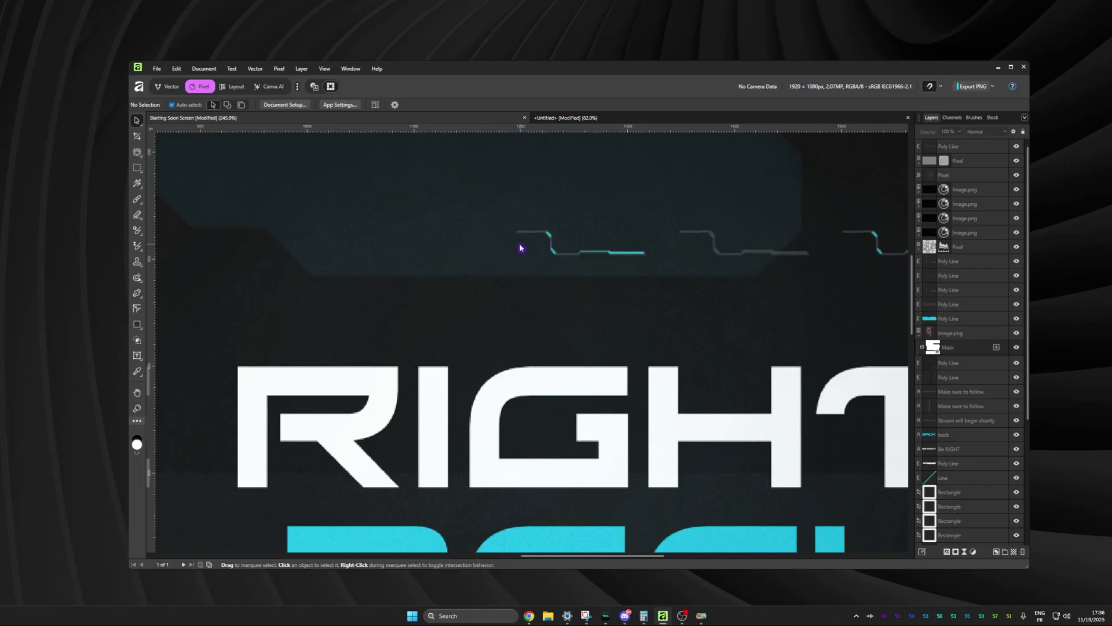
{"action": "scroll", "coordinate": [655, 290], "scroll_direction": "down", "scroll_amount": 6}
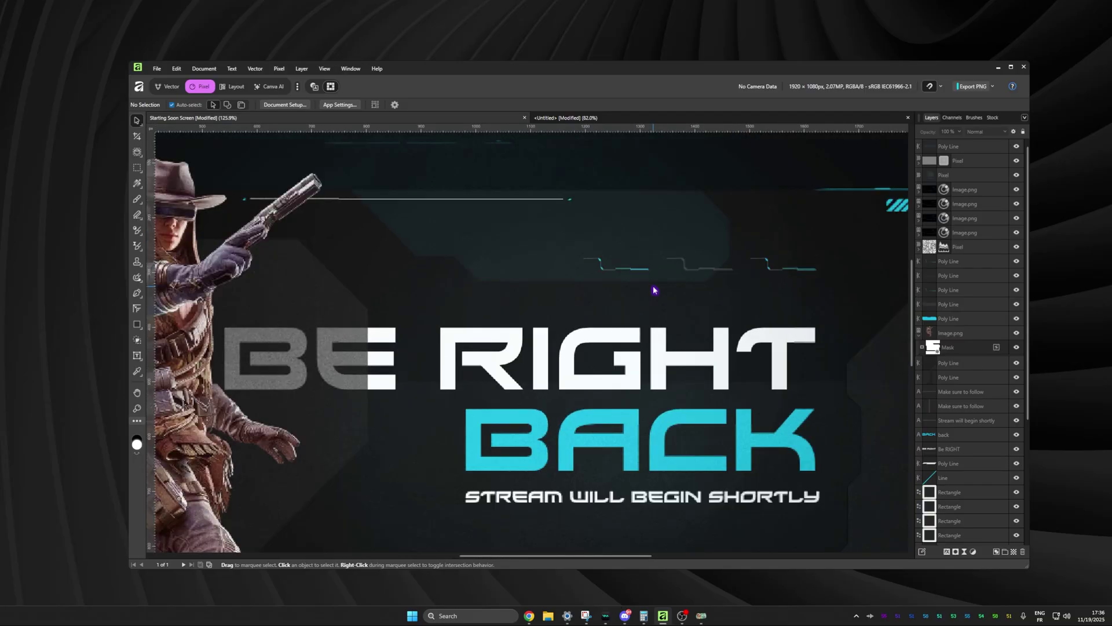
{"action": "scroll", "coordinate": [820, 234], "scroll_direction": "up", "scroll_amount": 8}
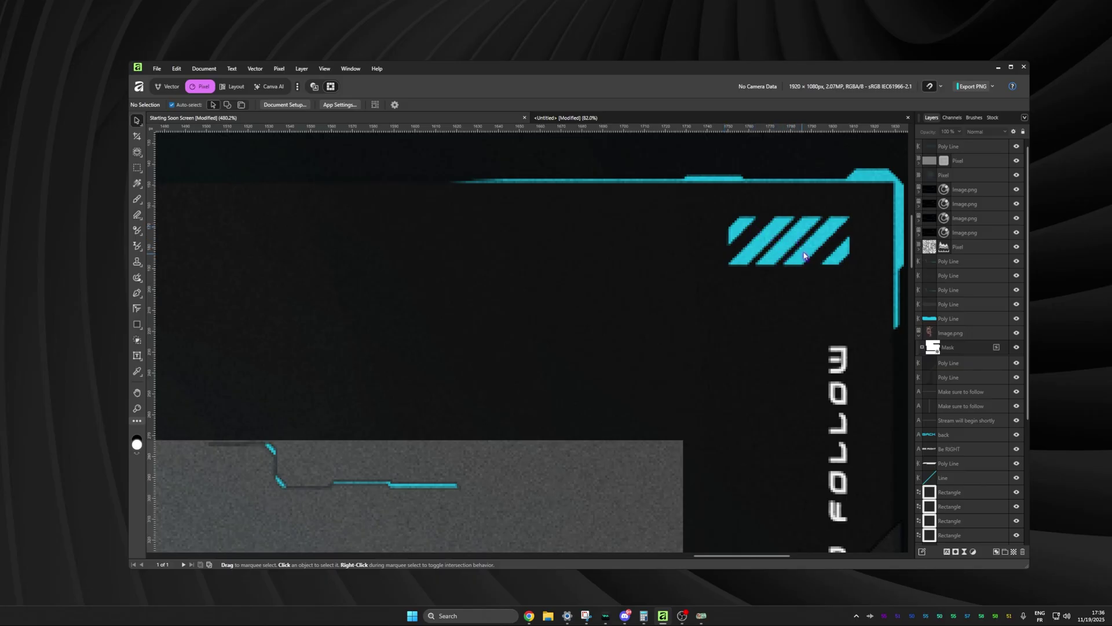
{"action": "left_click_drag", "start_coordinate": [818, 237], "coordinate": [703, 284]}
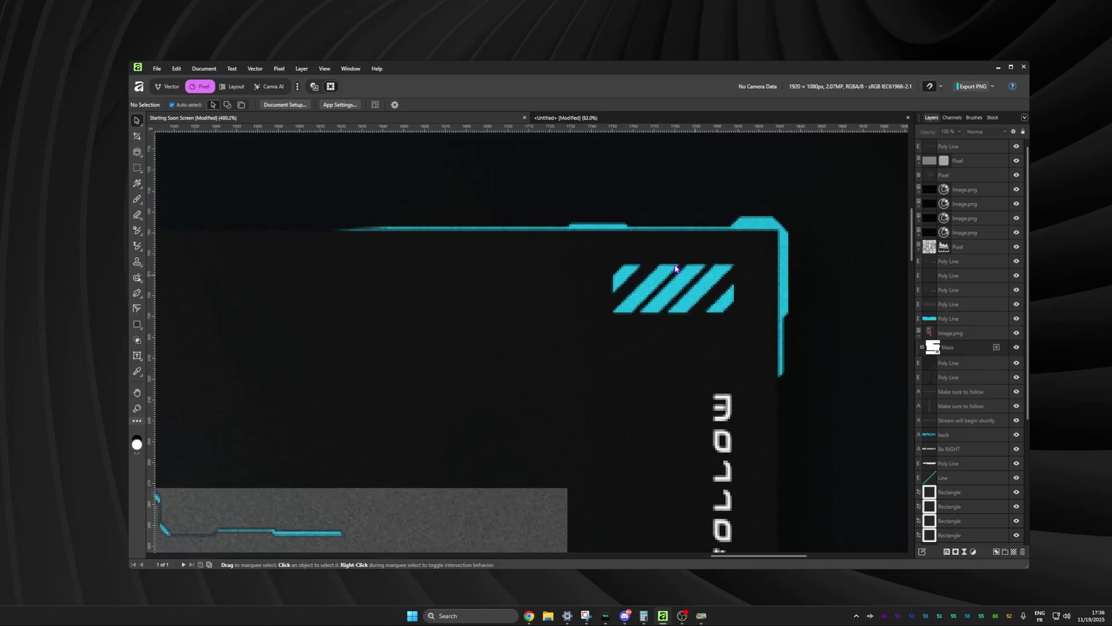
{"action": "scroll", "coordinate": [634, 348], "scroll_direction": "down", "scroll_amount": 3}
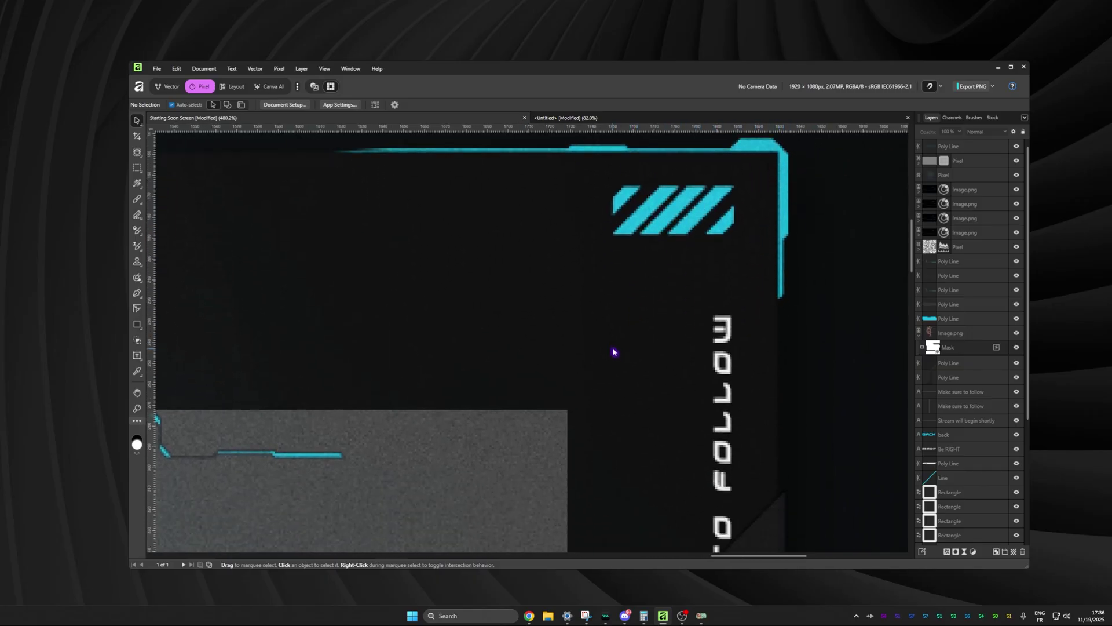
{"action": "scroll", "coordinate": [613, 338], "scroll_direction": "down", "scroll_amount": 4}
{"action": "scroll", "coordinate": [496, 362], "scroll_direction": "down", "scroll_amount": 4}
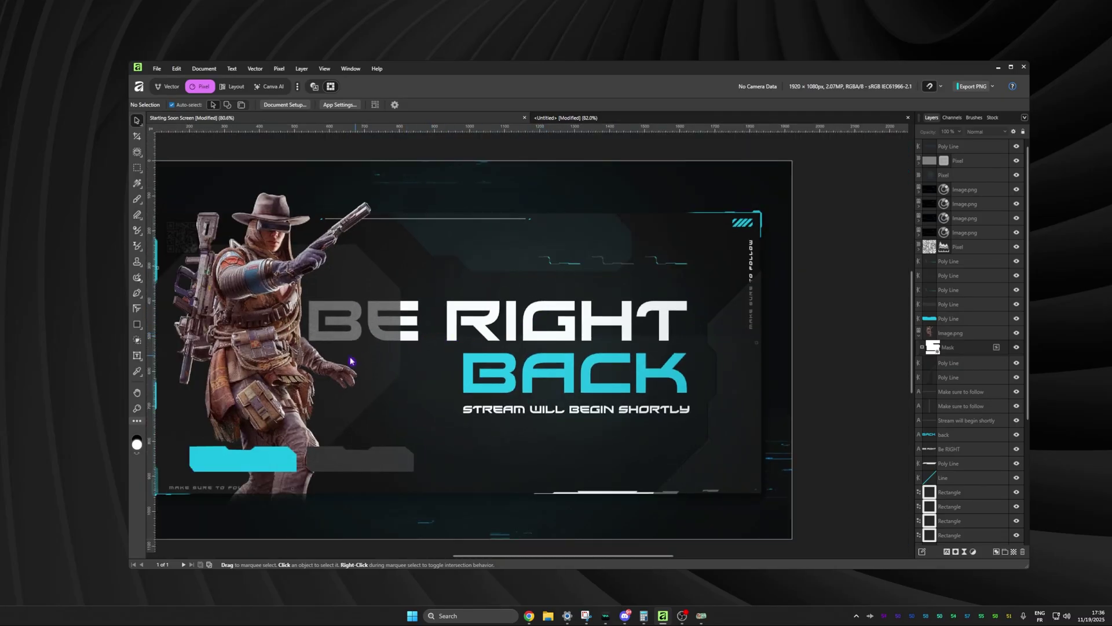
Step: Switch to the untitled document with the dark rectangle backdrop and pick the Pen tool
{"action": "left_click_drag", "start_coordinate": [366, 370], "coordinate": [486, 362]}
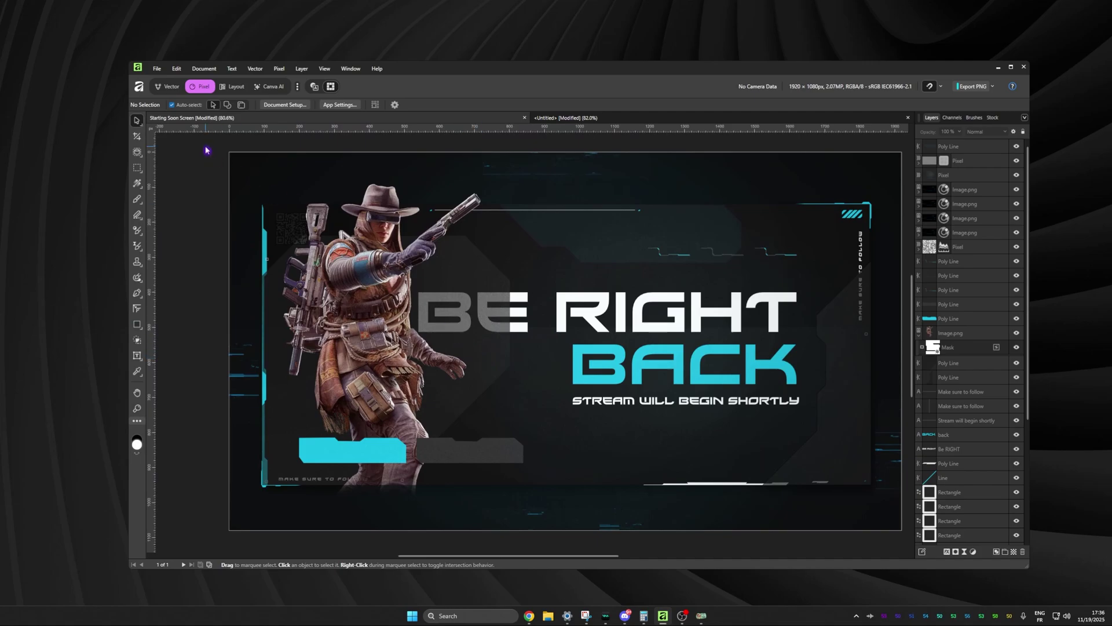
{"action": "scroll", "coordinate": [554, 337], "scroll_direction": "right", "scroll_amount": 1}
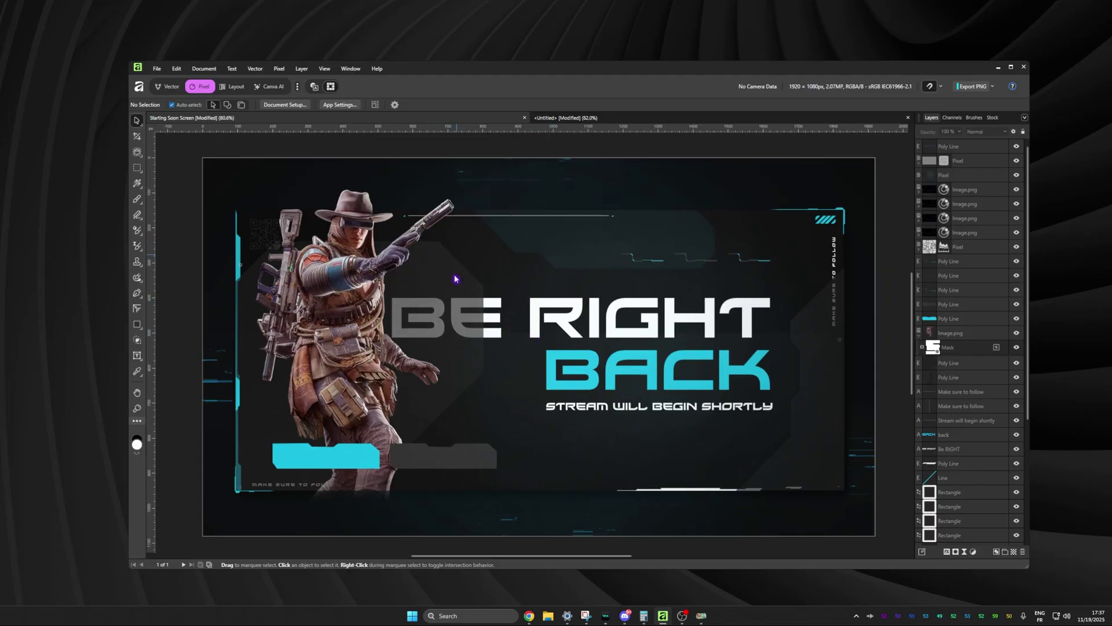
{"action": "left_click", "coordinate": [532, 120]}
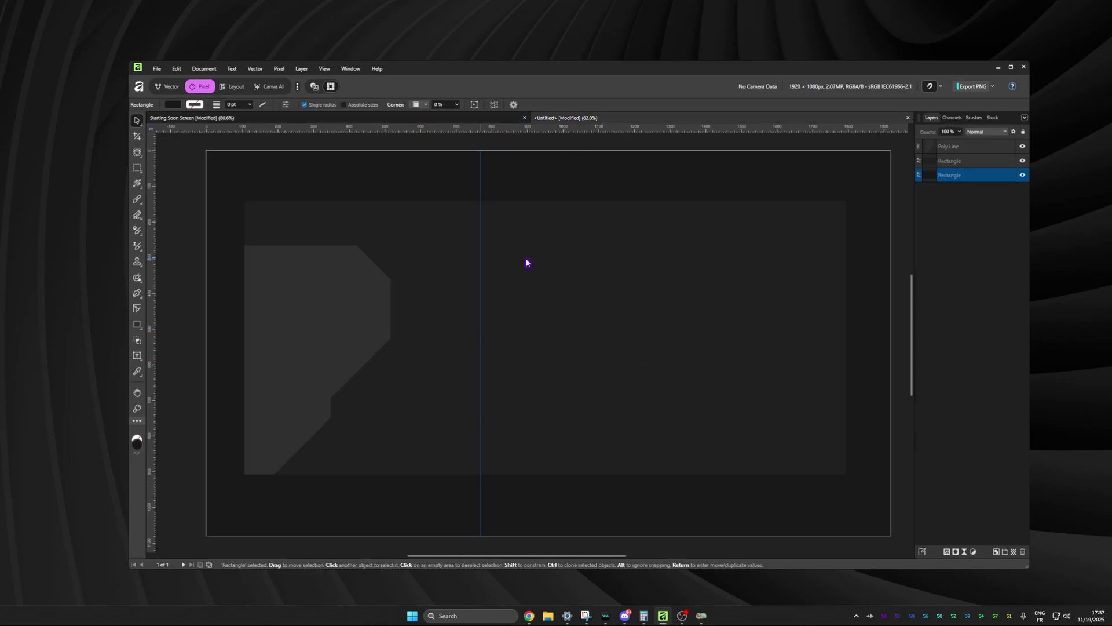
{"action": "key", "text": "p"}
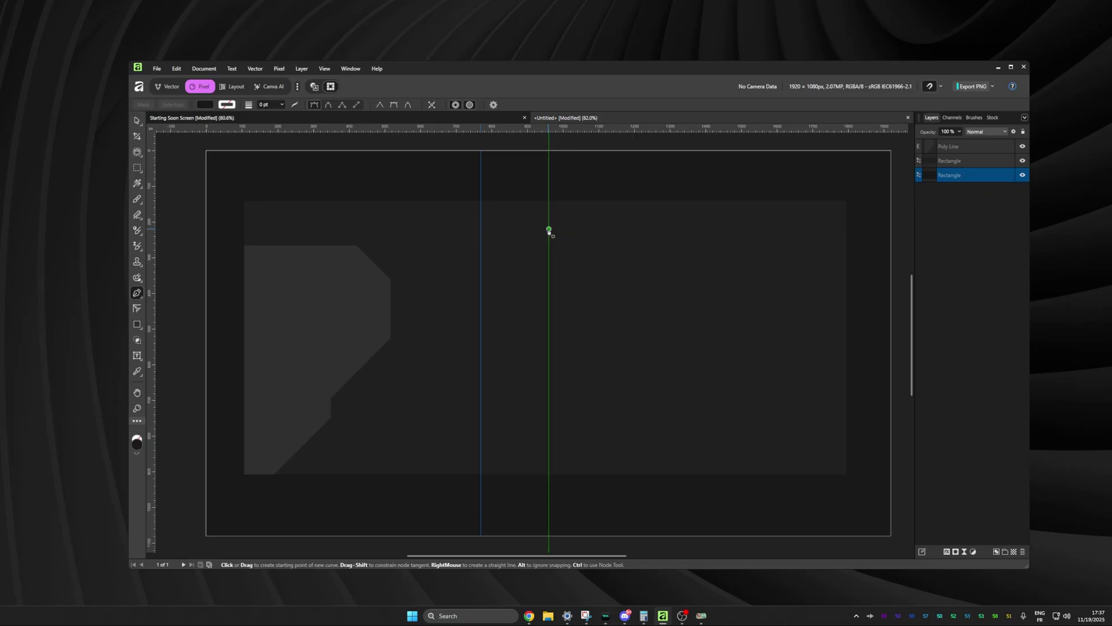
Step: Search Google Images for 'sci fi ui assets' and open the Adobe Stock GUI image in a new tab
{"action": "left_click", "coordinate": [529, 615]}
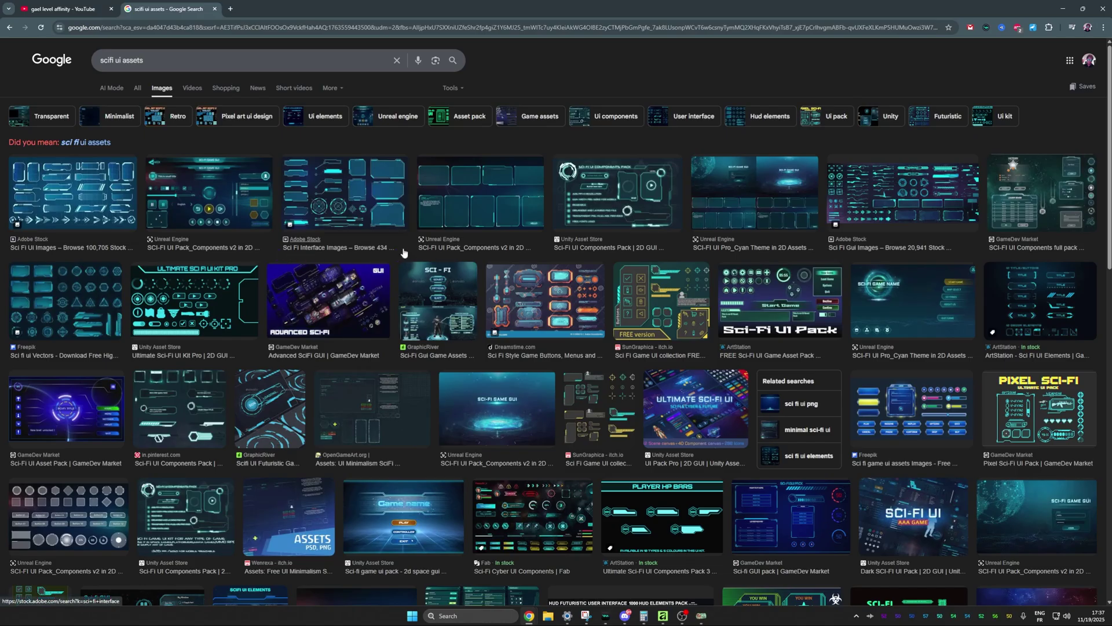
{"action": "left_click", "coordinate": [89, 145]}
{"action": "left_click", "coordinate": [817, 199]}
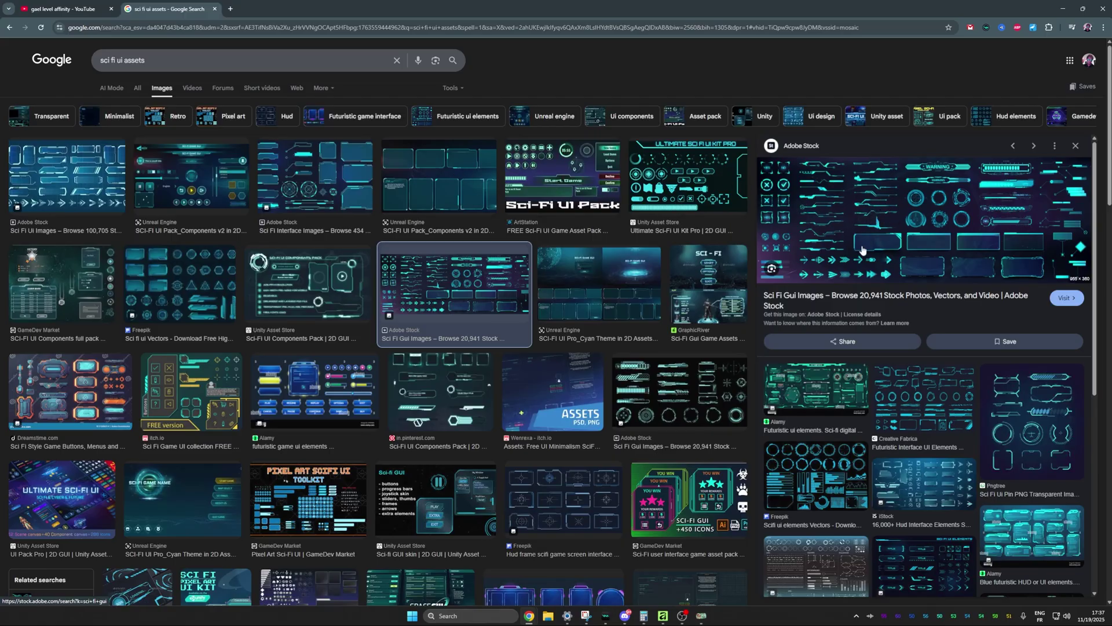
{"action": "right_click", "coordinate": [833, 211]}
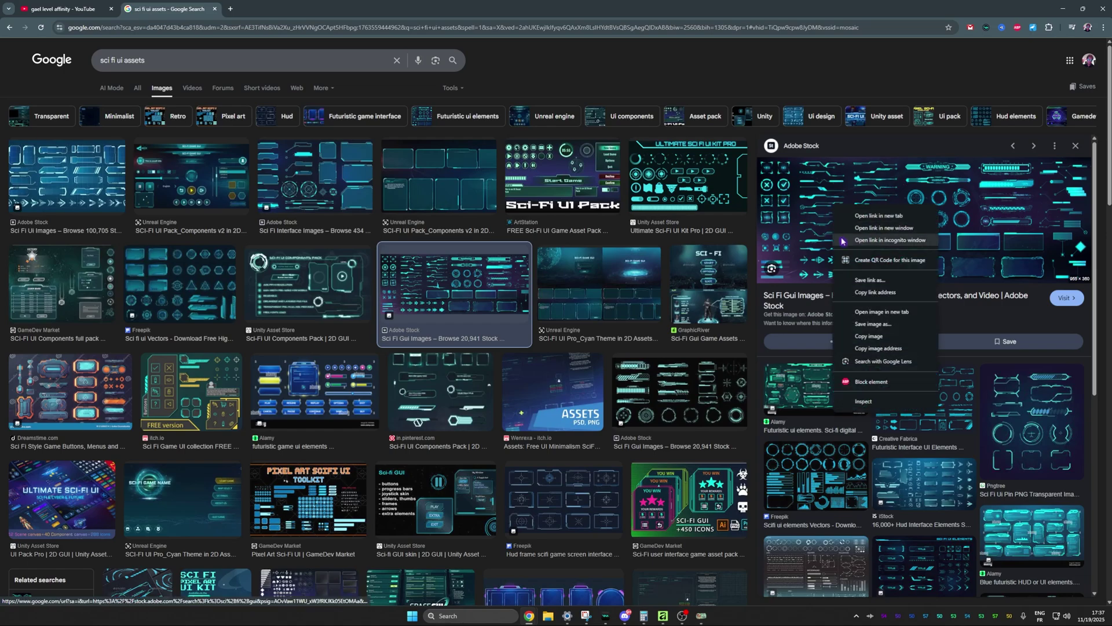
{"action": "left_click", "coordinate": [882, 312]}
Step: Start the frame path and trace its right side with stepped nodes and a notch
{"action": "left_click", "coordinate": [662, 615]}
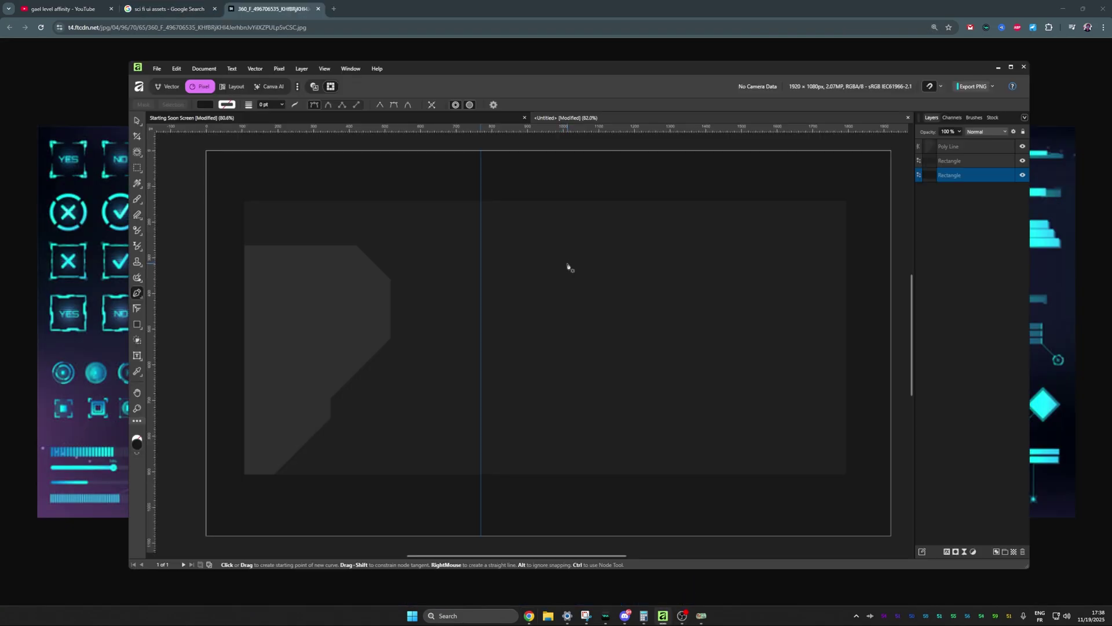
{"action": "left_click", "coordinate": [591, 254]}
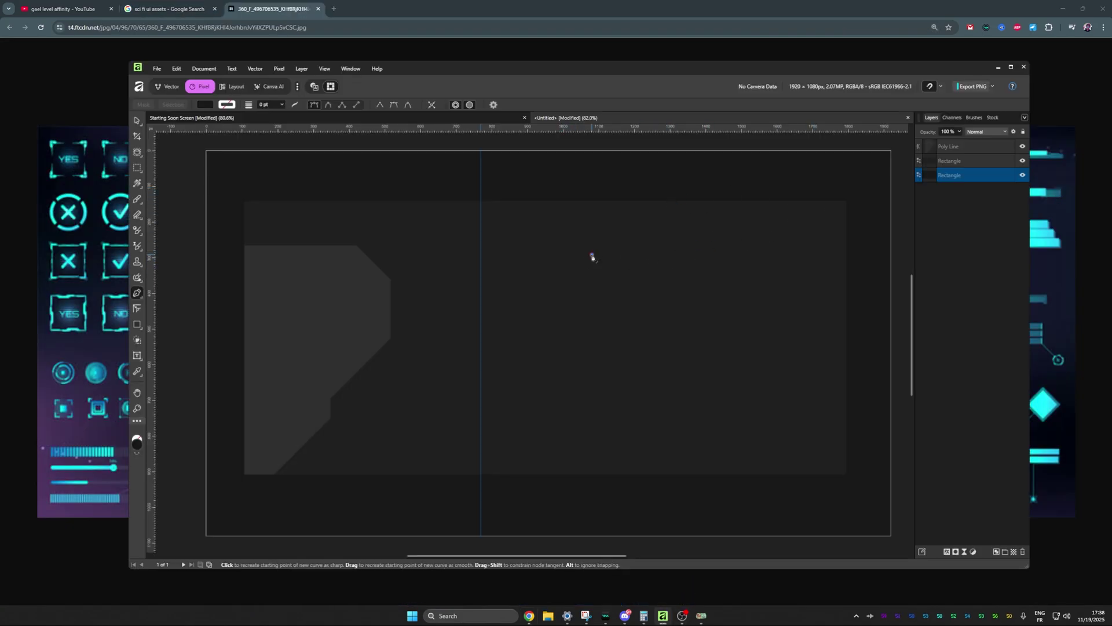
{"action": "left_click", "coordinate": [702, 254]}
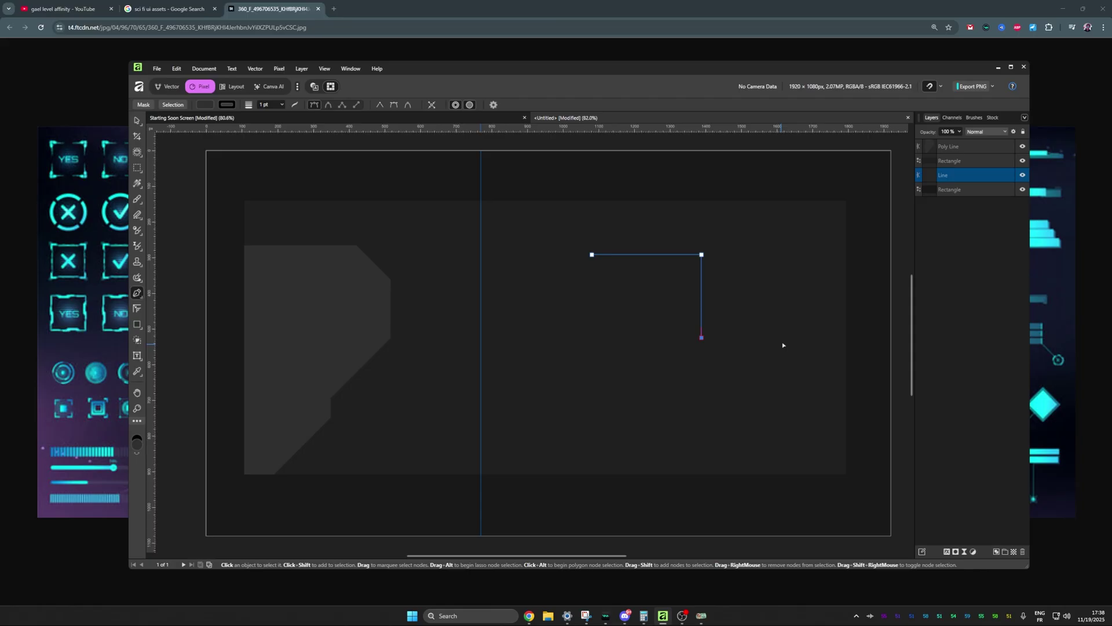
{"action": "scroll", "coordinate": [782, 345], "scroll_direction": "up", "scroll_amount": 6}
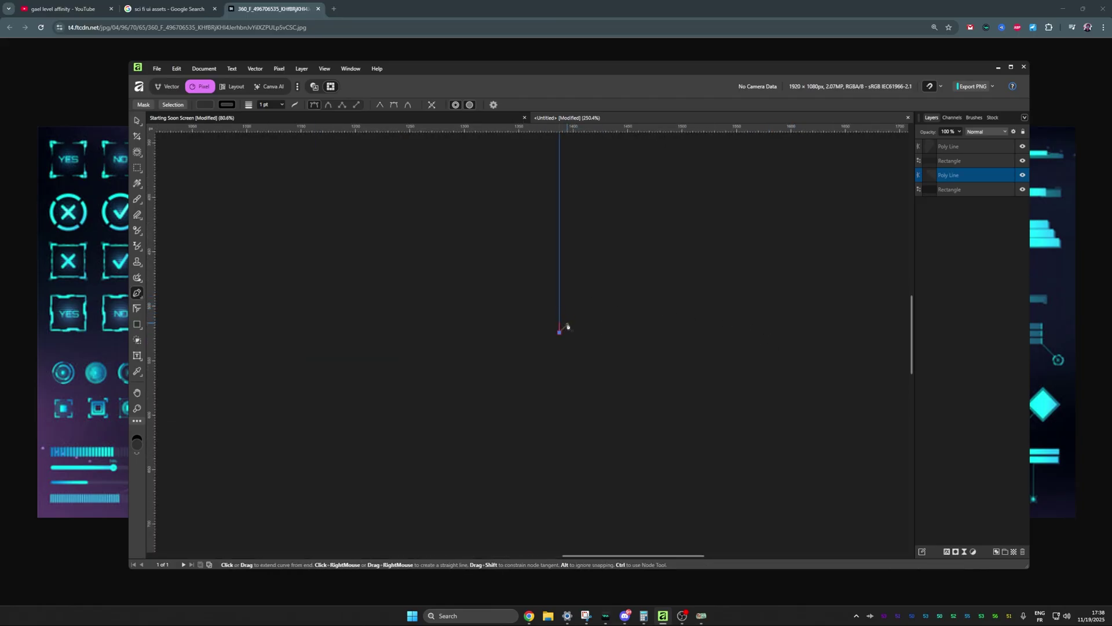
{"action": "left_click", "coordinate": [568, 325]}
{"action": "left_click", "coordinate": [568, 198]}
{"action": "left_click", "coordinate": [582, 181]}
{"action": "scroll", "coordinate": [551, 306], "scroll_direction": "up", "scroll_amount": 3}
{"action": "left_click", "coordinate": [584, 306]}
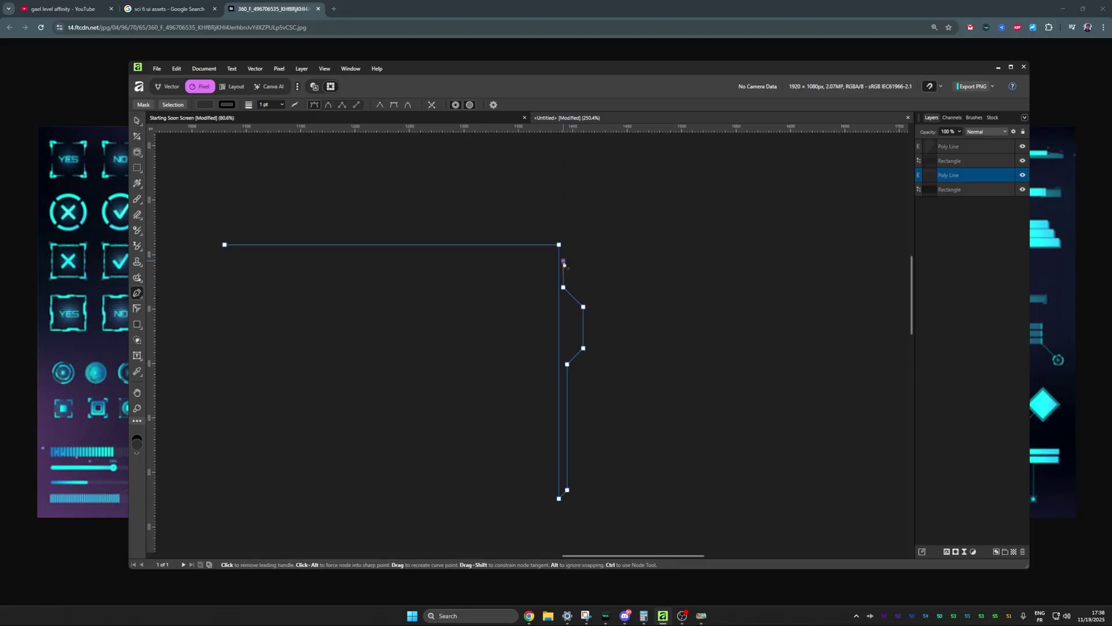
{"action": "left_click", "coordinate": [563, 261]}
{"action": "left_click", "coordinate": [583, 241]}
{"action": "left_click", "coordinate": [557, 216]}
Step: Run the top edge left with small diagonal steps and close the path at its start
{"action": "left_click", "coordinate": [395, 216]}
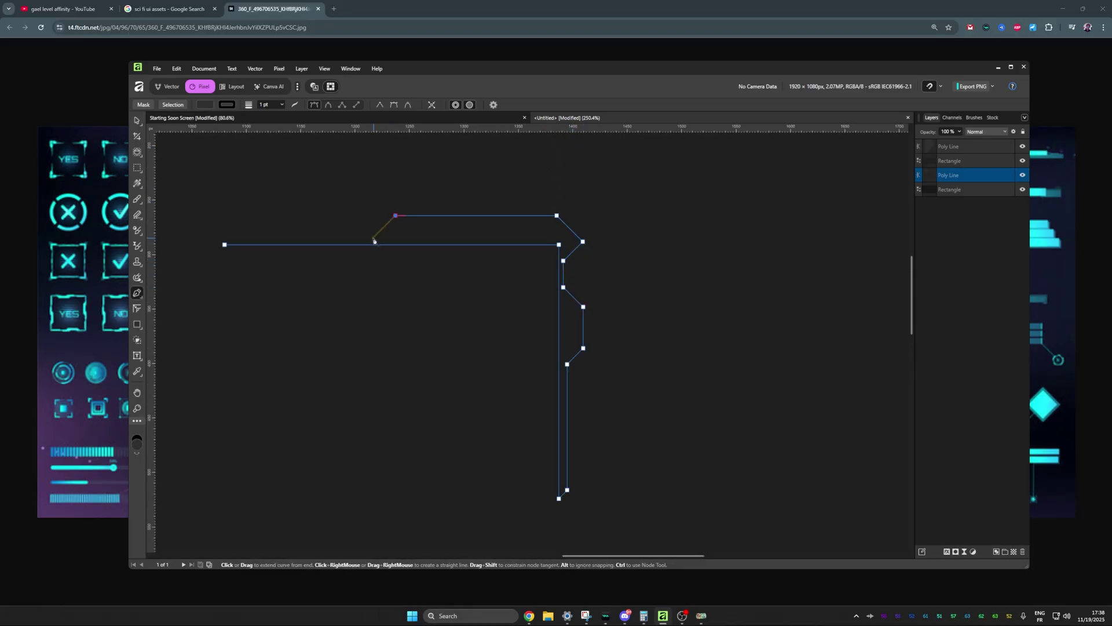
{"action": "left_click", "coordinate": [374, 237]}
{"action": "left_click", "coordinate": [311, 237]}
{"action": "left_click", "coordinate": [306, 243]}
{"action": "left_click", "coordinate": [234, 243]}
{"action": "left_click", "coordinate": [225, 244]}
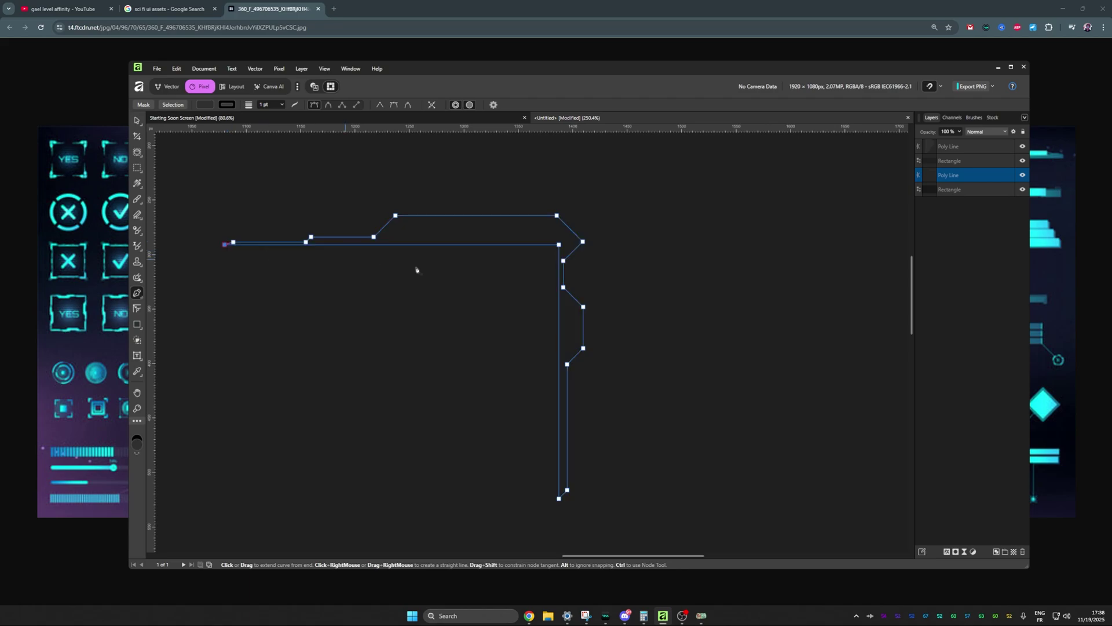
Step: Move the right-side notch nodes about 62 px lower and pull the top-right corner down
{"action": "left_click", "coordinate": [583, 241]}
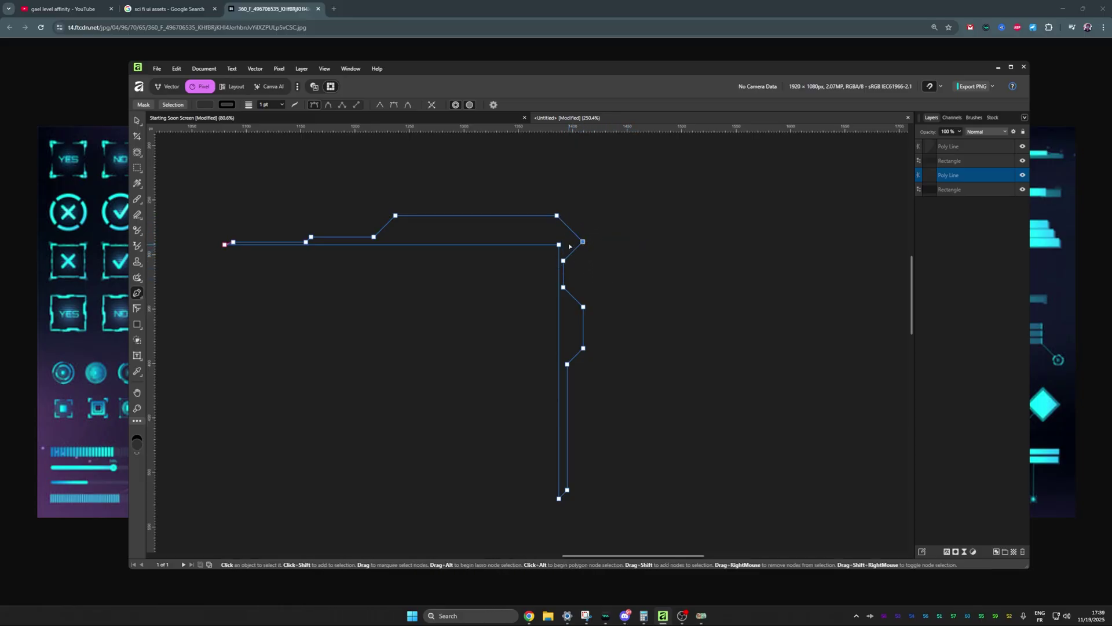
{"action": "left_click_drag", "start_coordinate": [570, 276], "coordinate": [562, 300]}
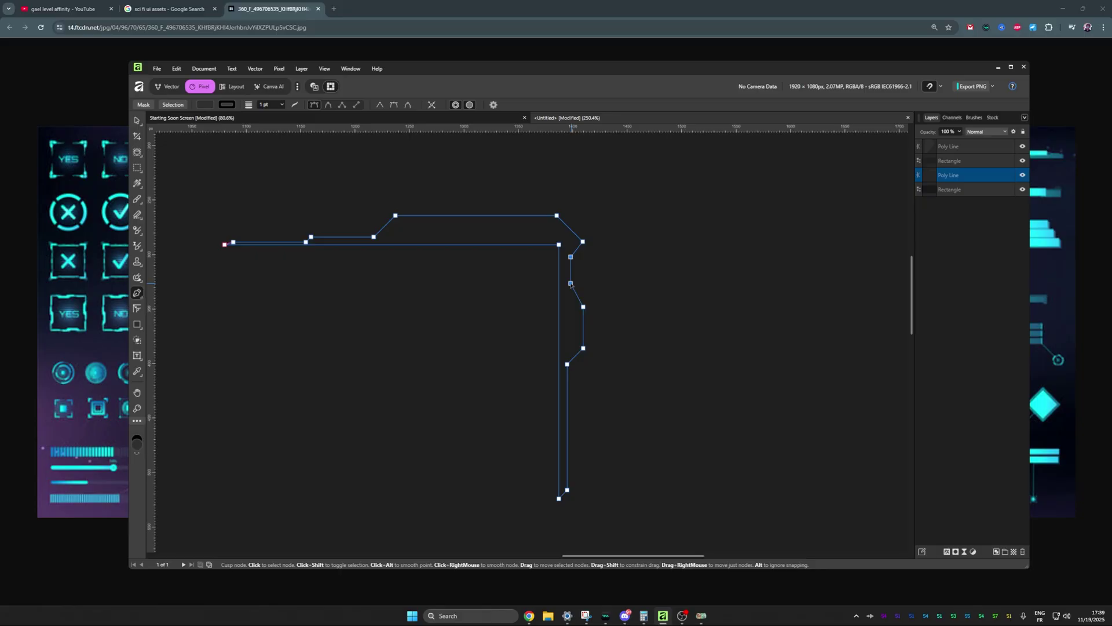
{"action": "key", "text": "ctrl+z"}
{"action": "left_click_drag", "start_coordinate": [567, 365], "coordinate": [567, 404]}
{"action": "left_click_drag", "start_coordinate": [583, 242], "coordinate": [600, 262]}
Step: Give the frame a green outline and green fill, then zoom out to about 82%
{"action": "left_click", "coordinate": [221, 107]}
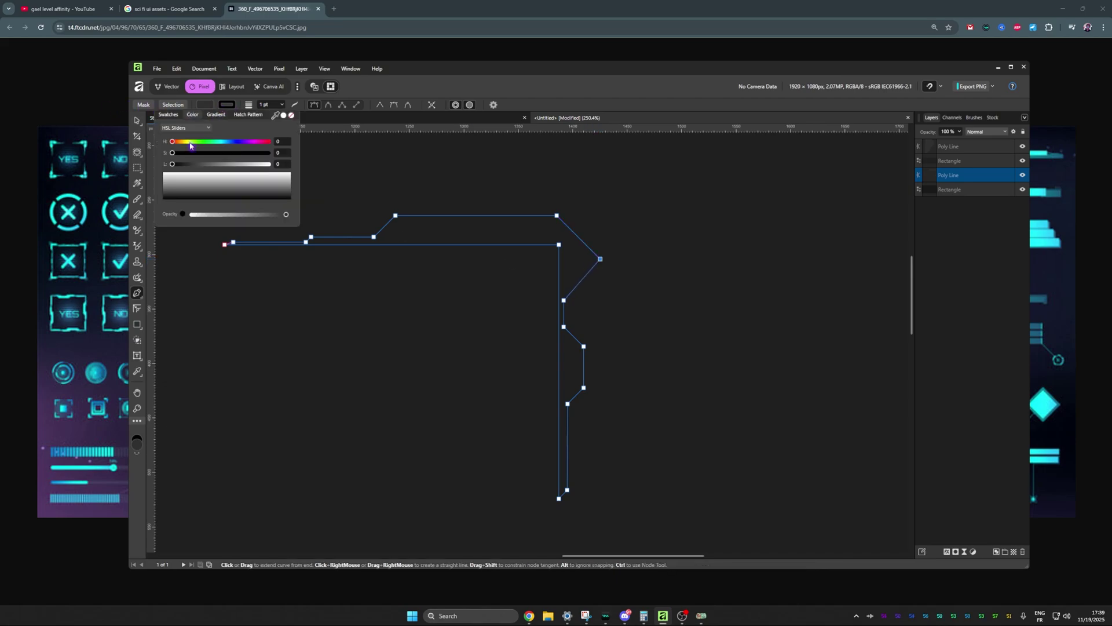
{"action": "left_click", "coordinate": [165, 115]}
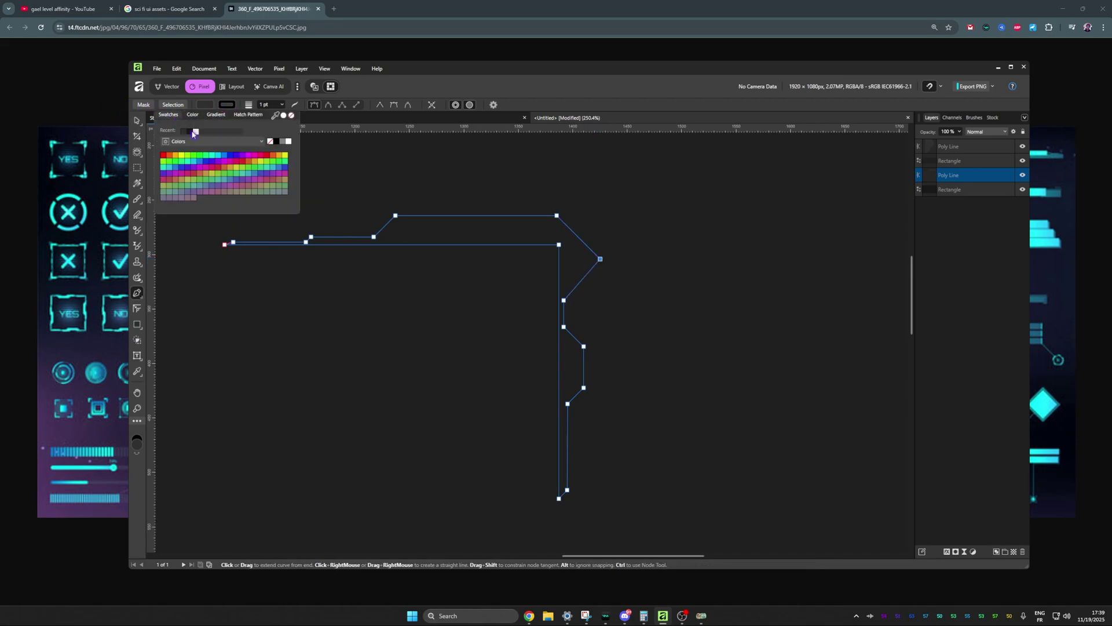
{"action": "left_click", "coordinate": [196, 163]}
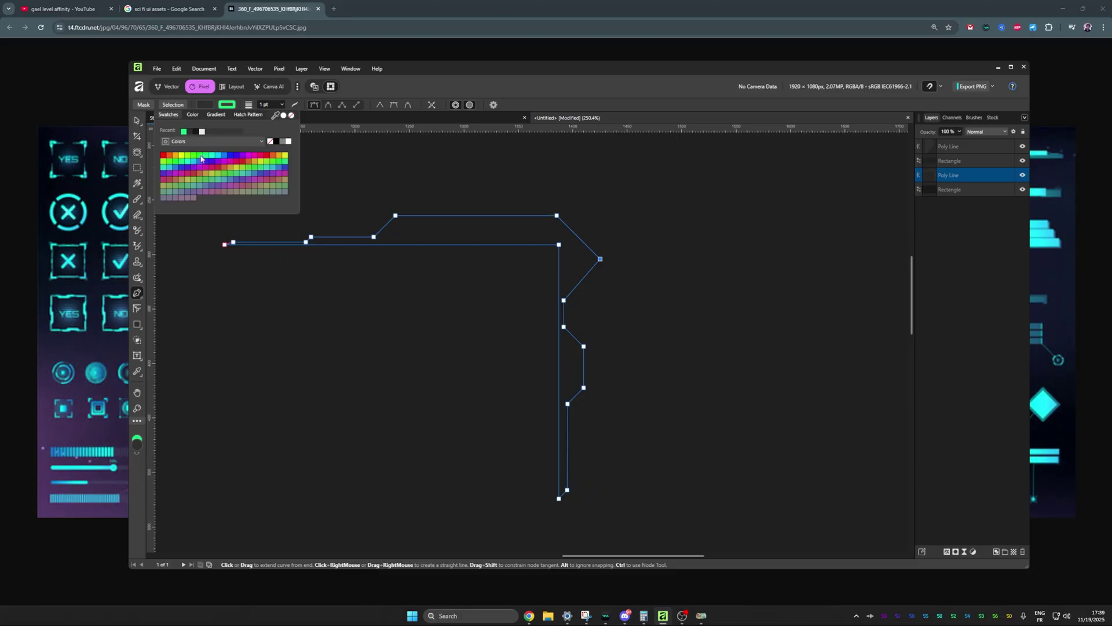
{"action": "left_click", "coordinate": [205, 109]}
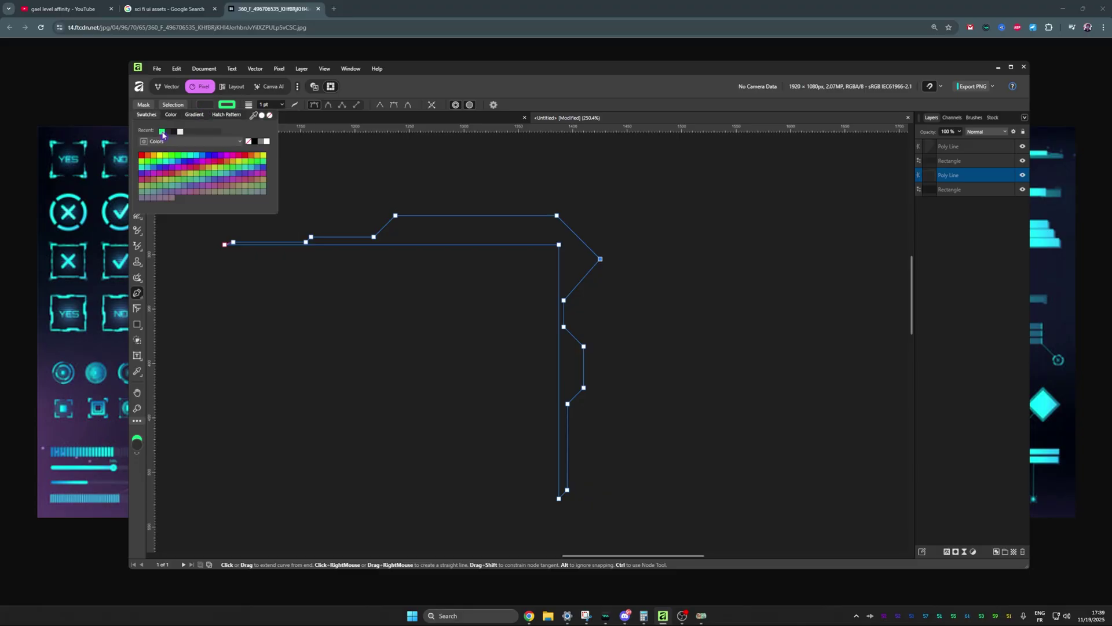
{"action": "left_click", "coordinate": [162, 132]}
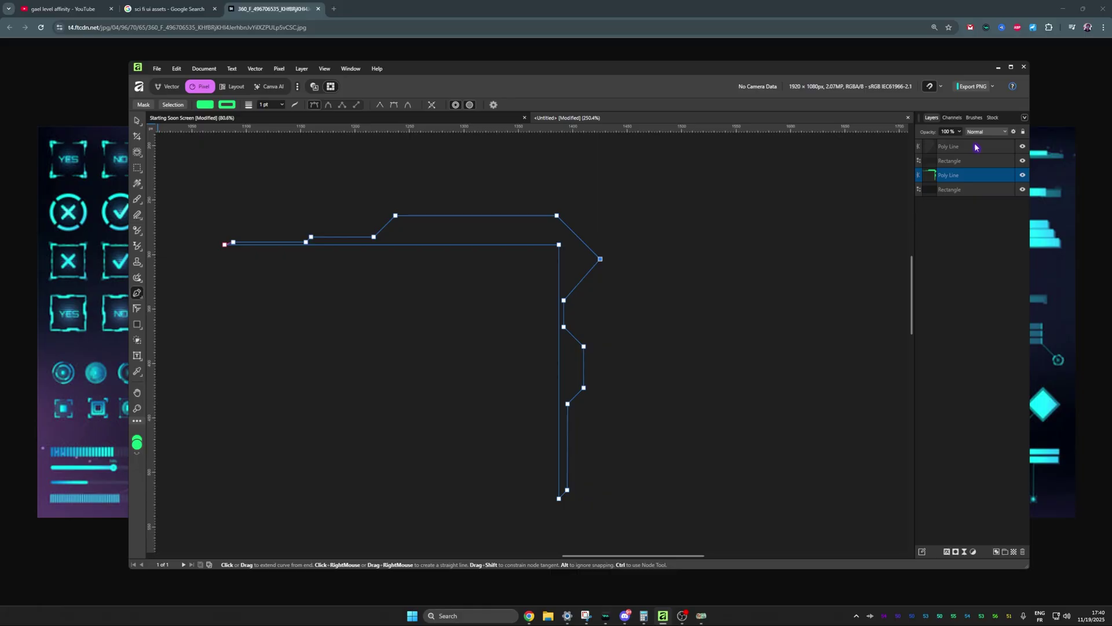
{"action": "left_click_drag", "start_coordinate": [972, 172], "coordinate": [973, 145]}
{"action": "scroll", "coordinate": [389, 245], "scroll_direction": "down", "scroll_amount": 1}
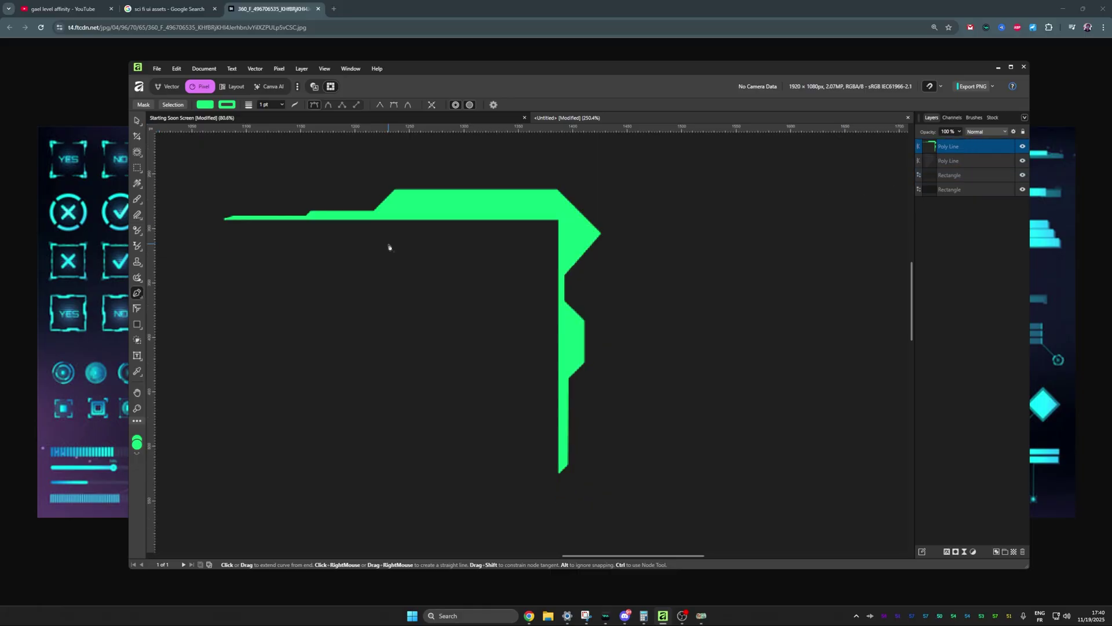
{"action": "scroll", "coordinate": [440, 251], "scroll_direction": "down", "scroll_amount": 6}
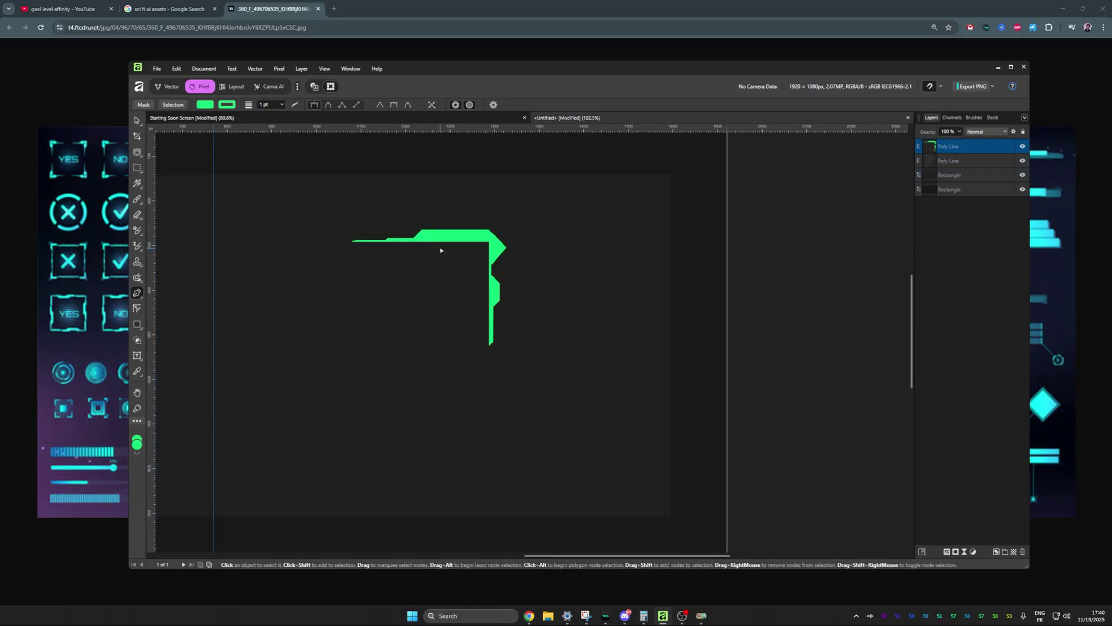
Step: Clear the reference browser away and bring the Affinity design window back
{"action": "left_click", "coordinate": [998, 67]}
{"action": "left_click", "coordinate": [1063, 8]}
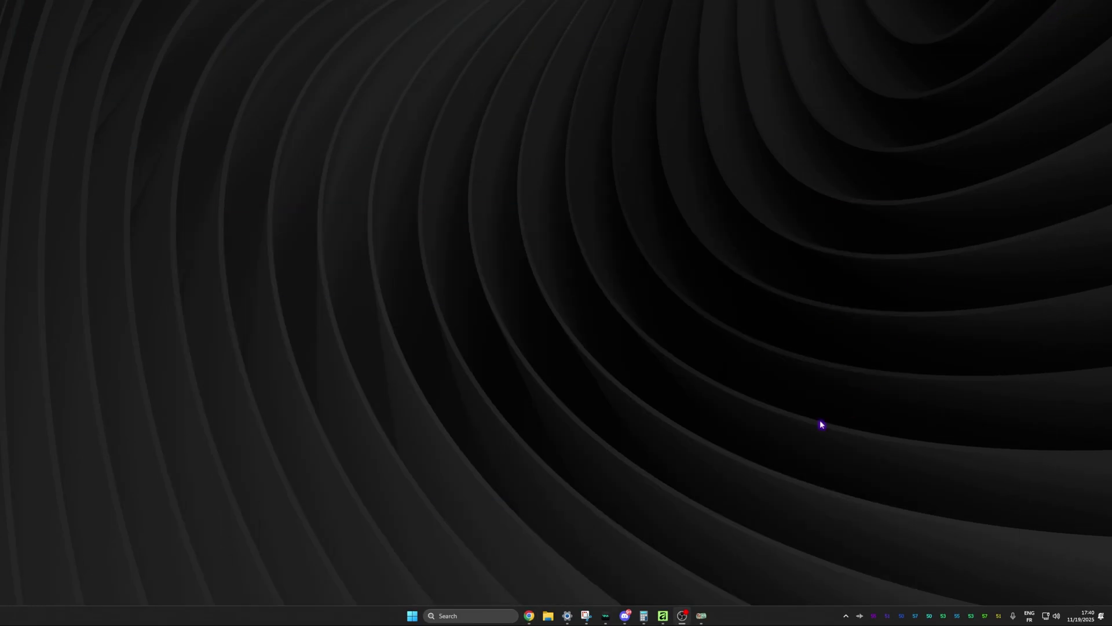
{"action": "left_click", "coordinate": [663, 615]}
Step: Shrink the green corner bracket and fit the whole document in view
{"action": "left_click", "coordinate": [136, 120]}
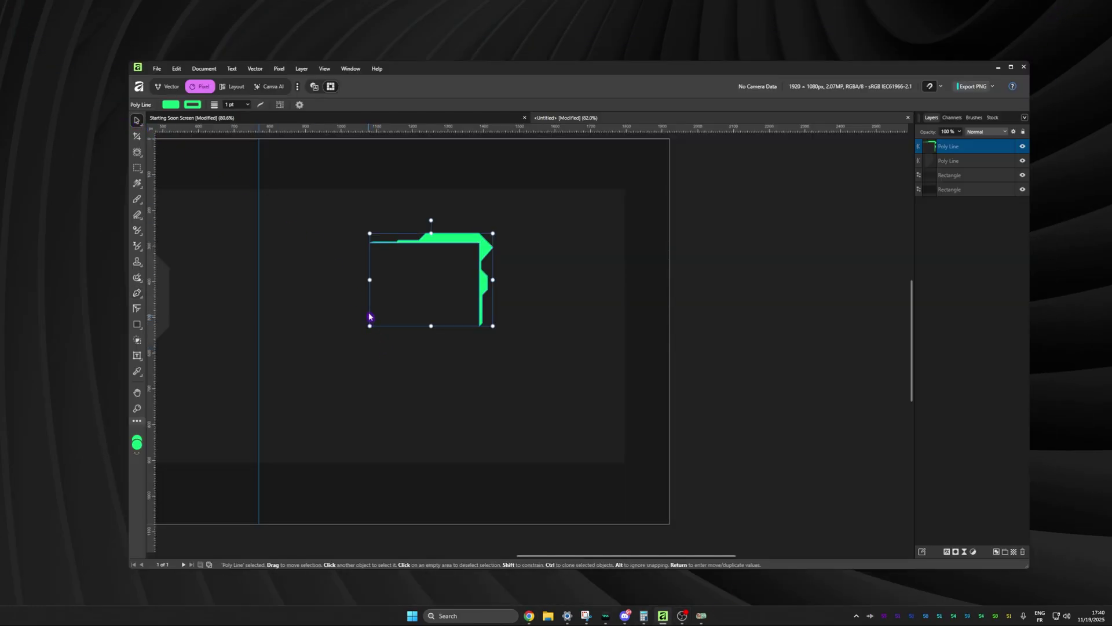
{"action": "left_click_drag", "start_coordinate": [369, 326], "coordinate": [499, 231]}
{"action": "scroll", "coordinate": [646, 200], "scroll_direction": "up", "scroll_amount": 3}
{"action": "scroll", "coordinate": [646, 200], "scroll_direction": "up", "scroll_amount": 2}
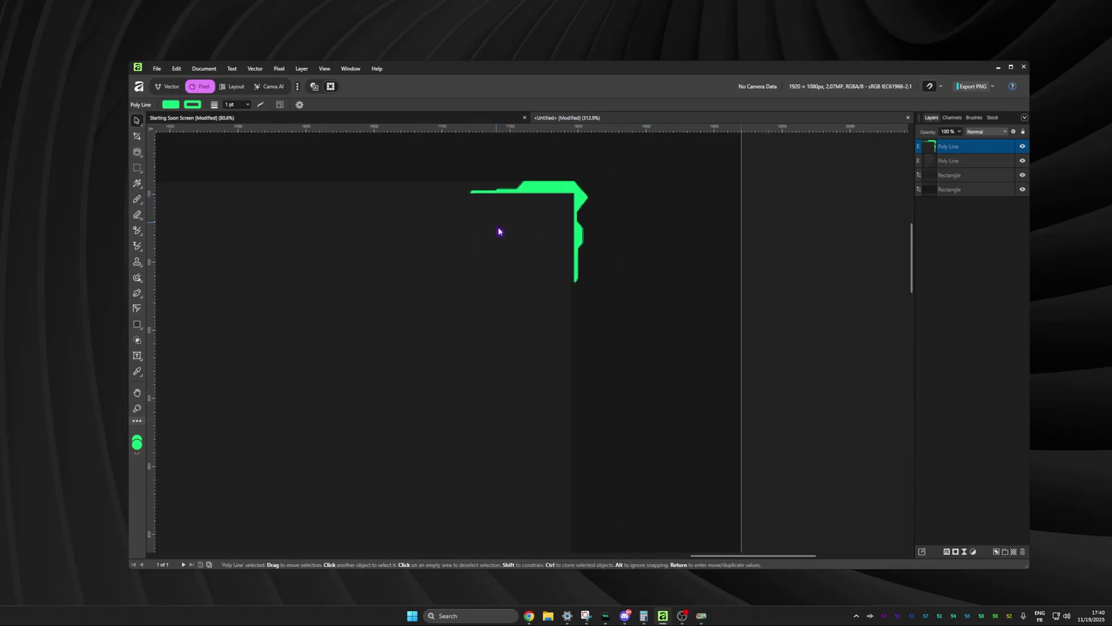
{"action": "scroll", "coordinate": [558, 278], "scroll_direction": "up", "scroll_amount": 2}
{"action": "key", "text": "ctrl+0"}
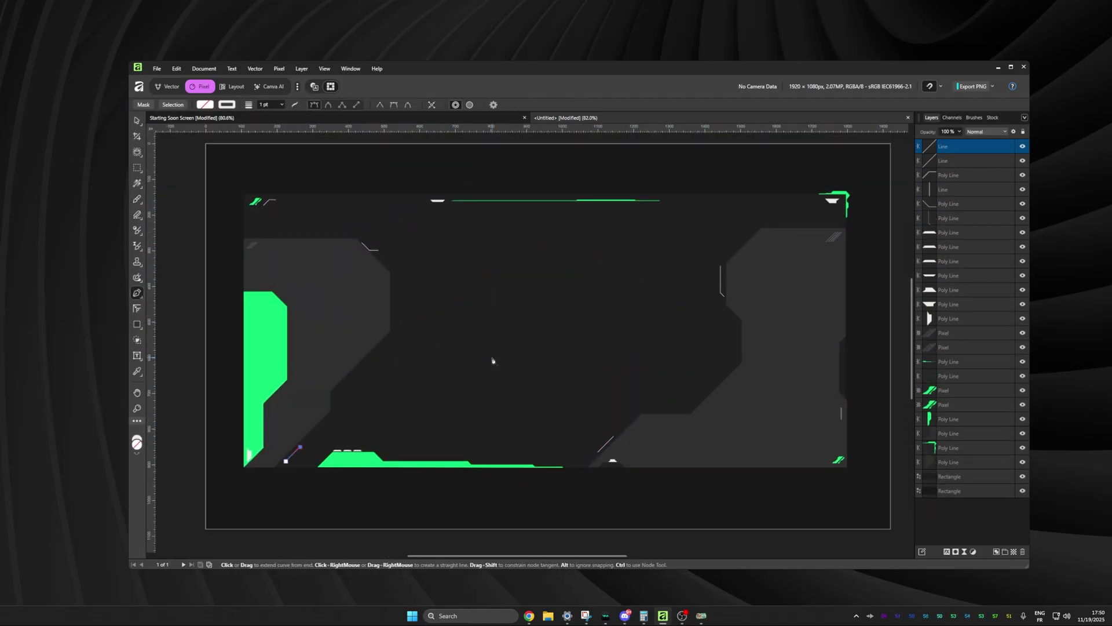
Step: Create an artistic text object on the panel reading STARTING
{"action": "left_click", "coordinate": [967, 513]}
{"action": "left_click", "coordinate": [137, 356]}
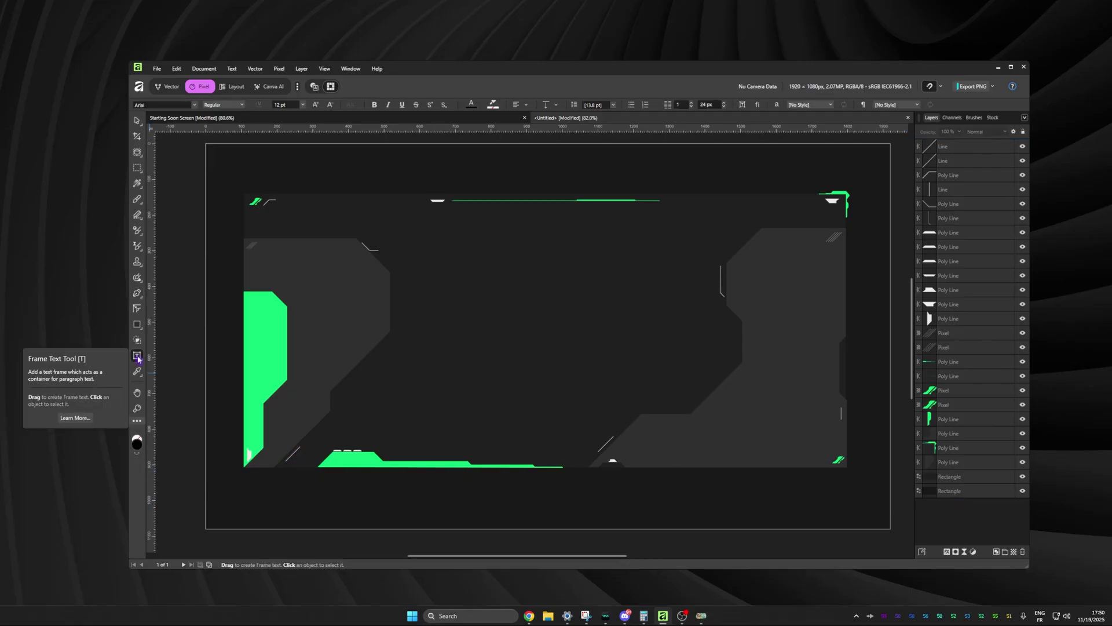
{"action": "right_click", "coordinate": [137, 356]}
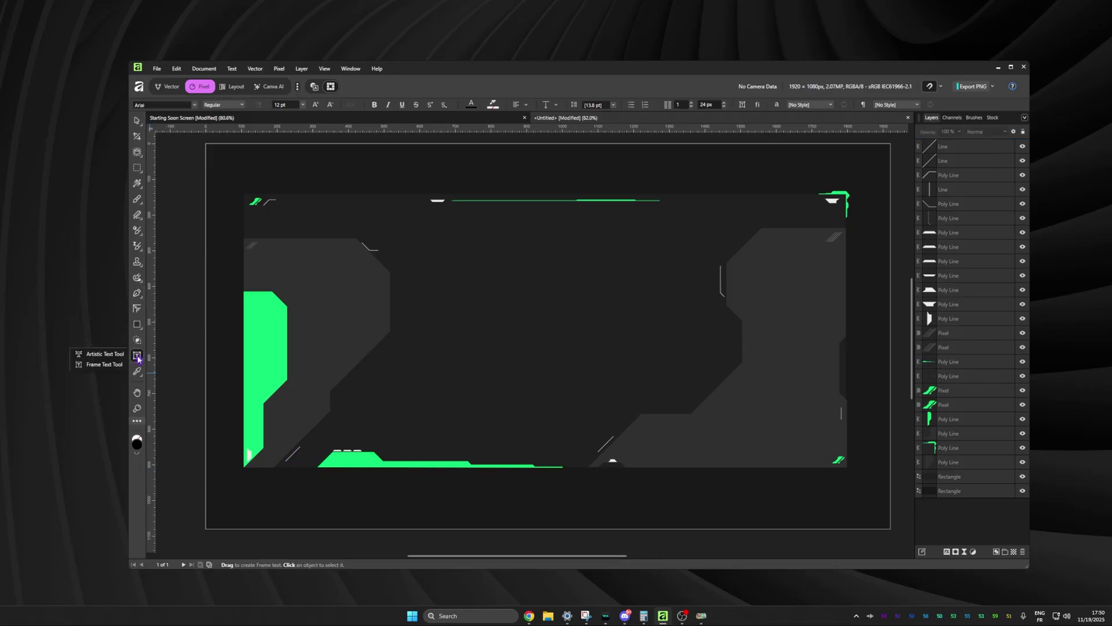
{"action": "left_click", "coordinate": [104, 354]}
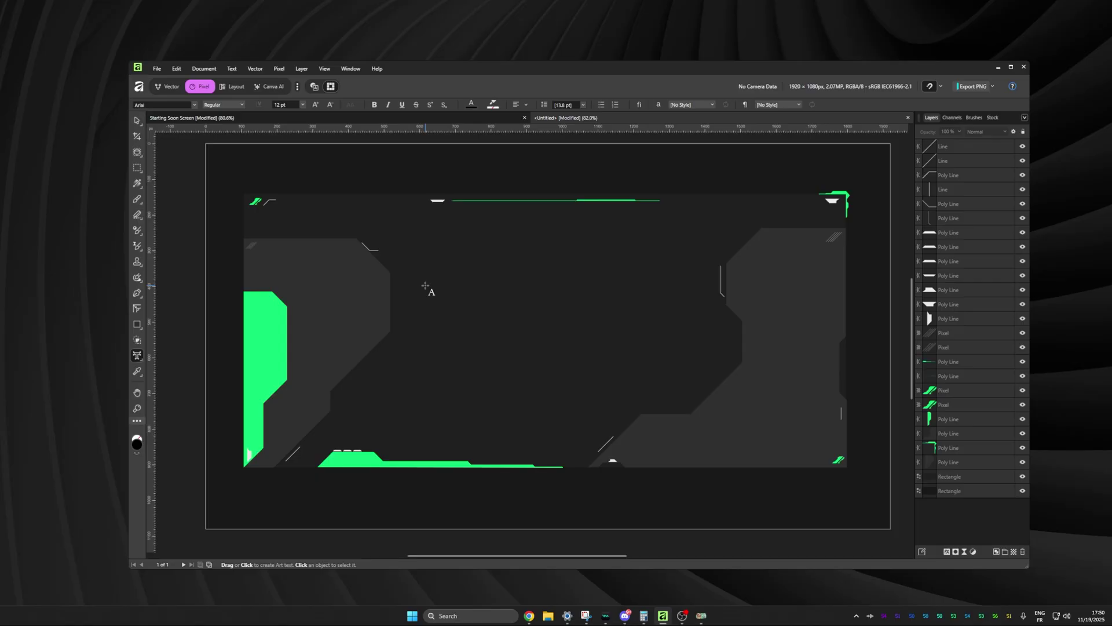
{"action": "left_click", "coordinate": [425, 285]}
{"action": "type", "text": "STAR"}
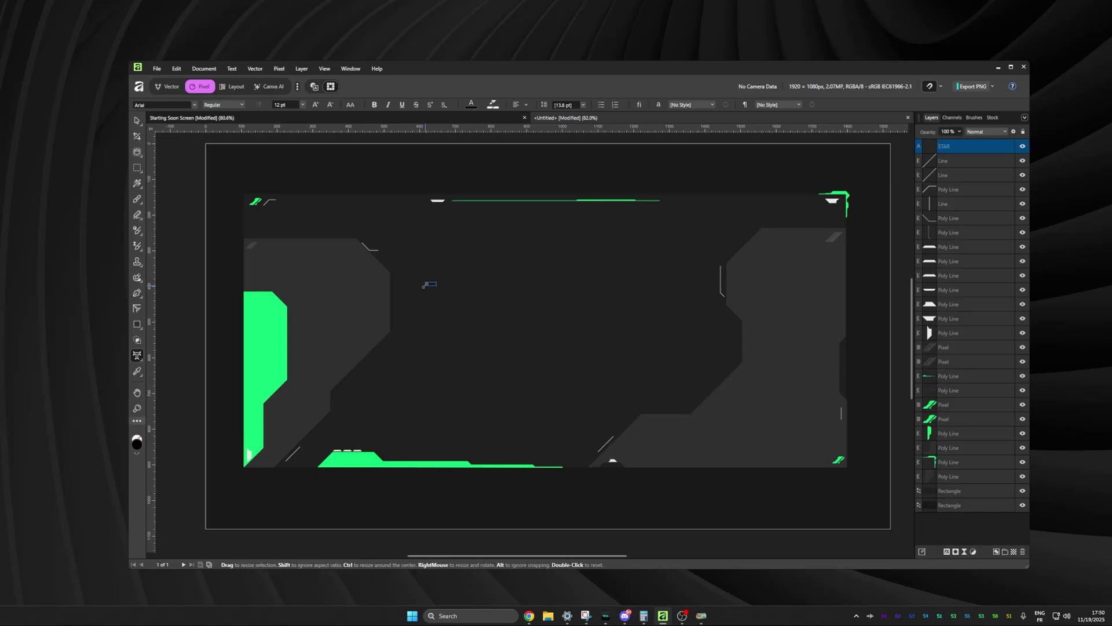
{"action": "type", "text": "TING"}
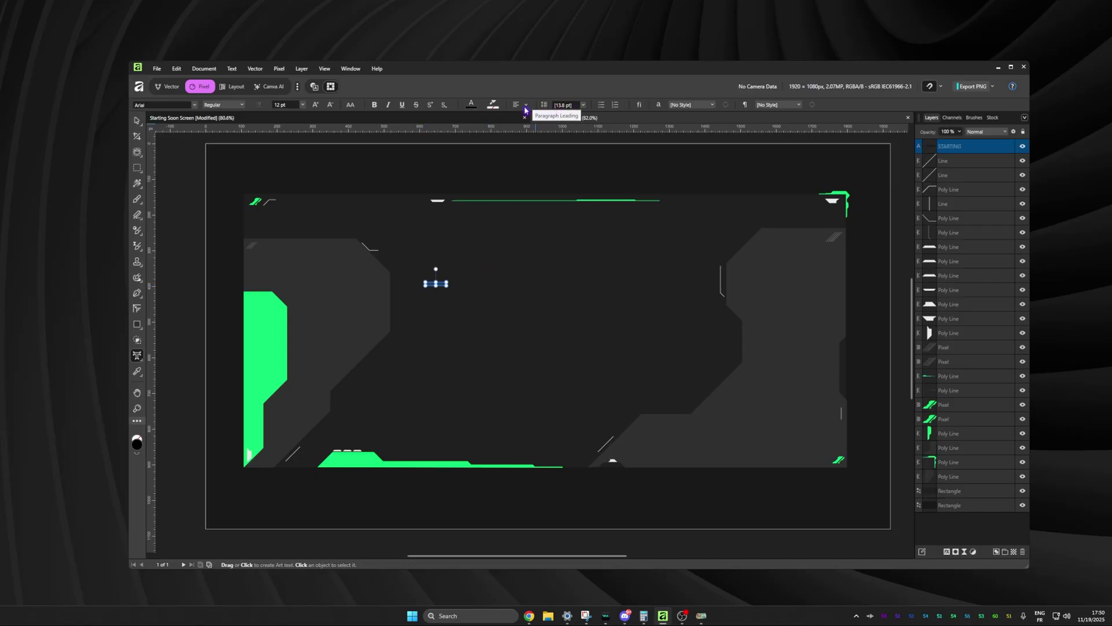
Step: Set the STARTING text to 144 pt in the SquareFont typeface
{"action": "left_click", "coordinate": [471, 106]}
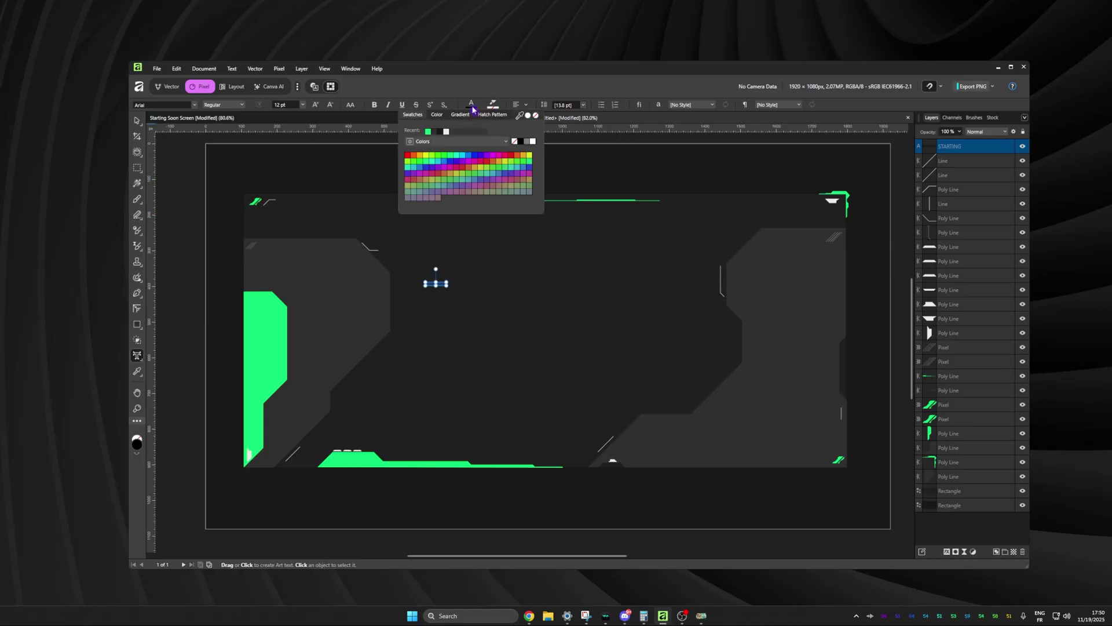
{"action": "left_click", "coordinate": [302, 105]}
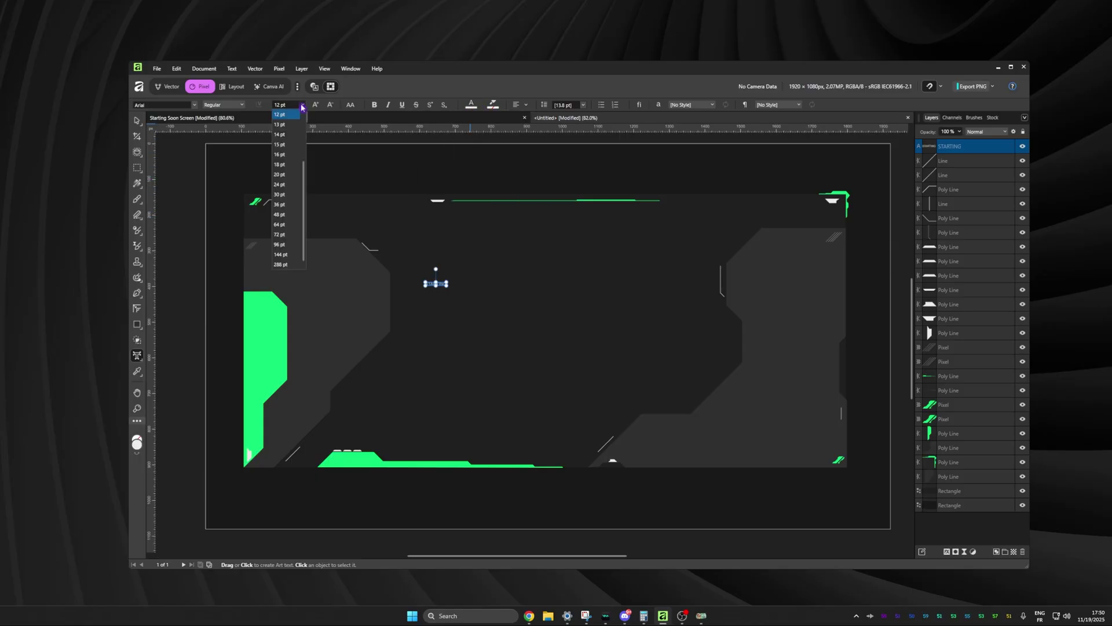
{"action": "left_click", "coordinate": [289, 255]}
{"action": "left_click", "coordinate": [196, 105]}
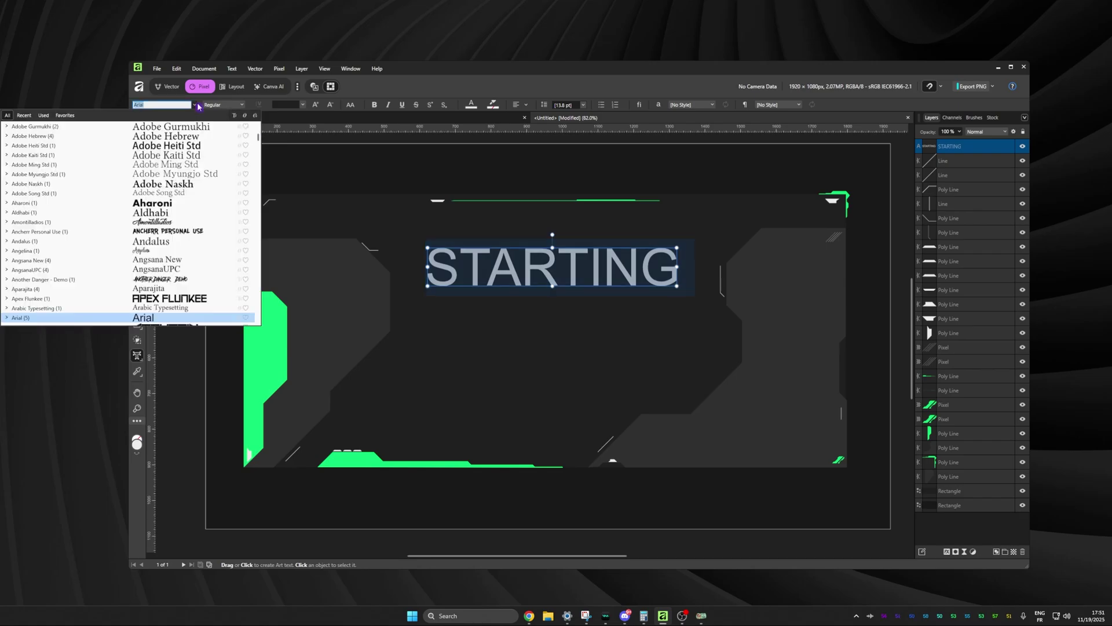
{"action": "scroll", "coordinate": [250, 208], "scroll_direction": "down", "scroll_amount": 5}
{"action": "scroll", "coordinate": [250, 207], "scroll_direction": "down", "scroll_amount": 20}
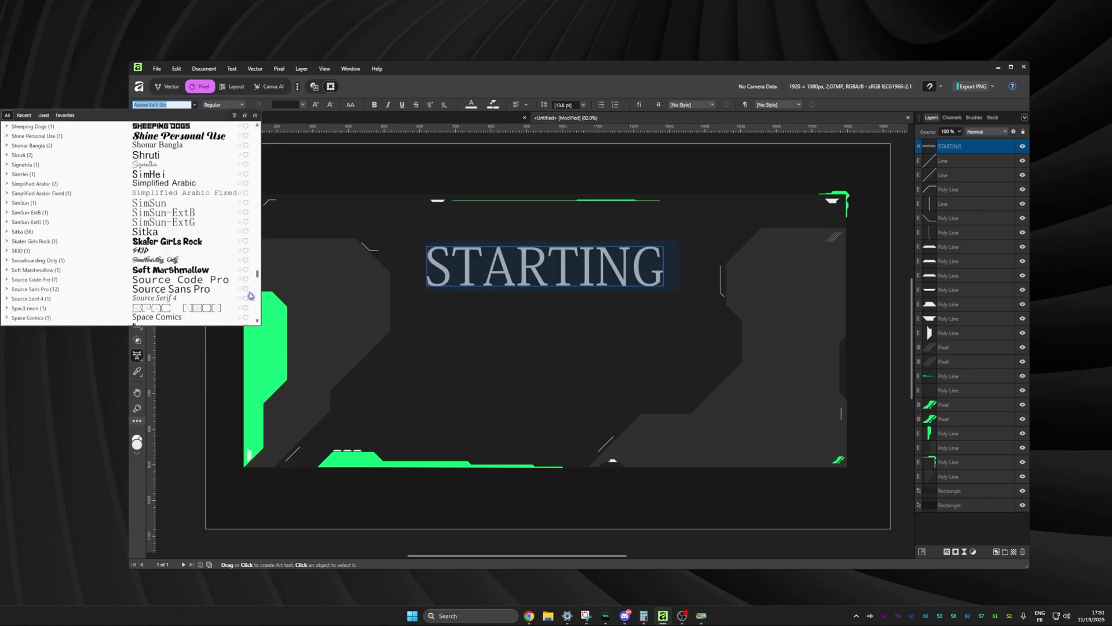
{"action": "scroll", "coordinate": [174, 261], "scroll_direction": "up", "scroll_amount": 5}
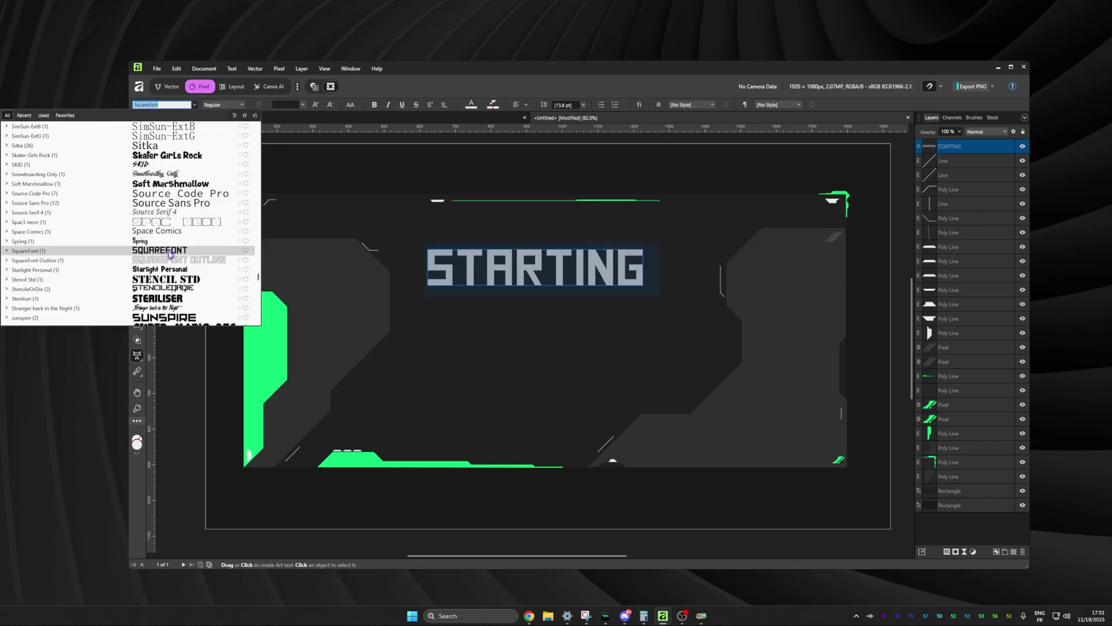
{"action": "left_click", "coordinate": [169, 251]}
Step: Enlarge the STARTING title and centre it across the upper panel
{"action": "left_click", "coordinate": [136, 121]}
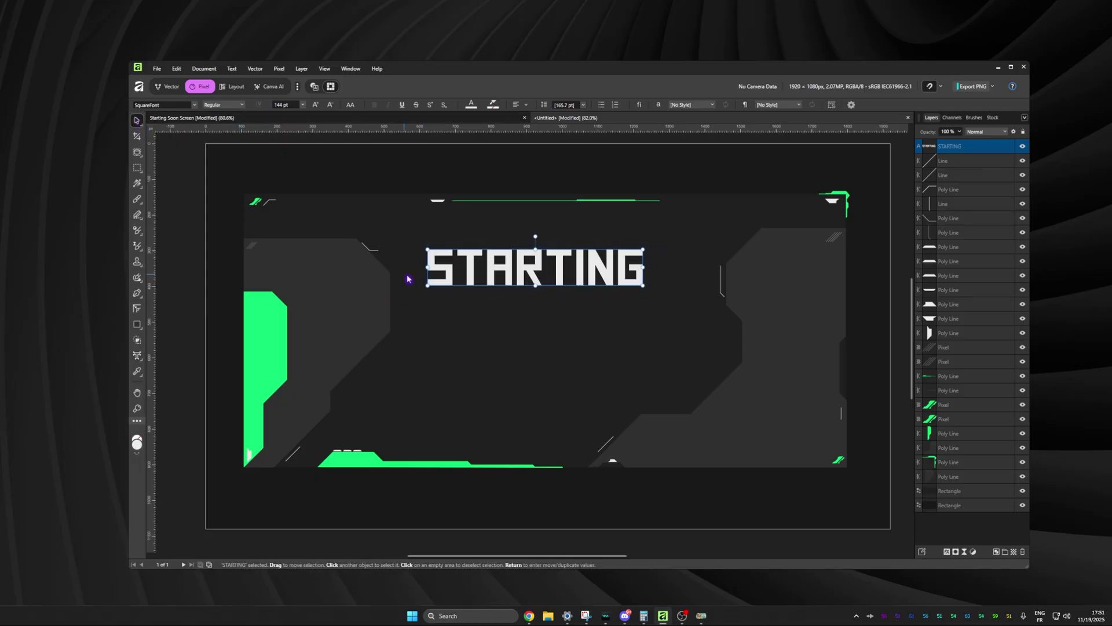
{"action": "left_click_drag", "start_coordinate": [427, 285], "coordinate": [266, 348]}
{"action": "left_click_drag", "start_coordinate": [640, 238], "coordinate": [814, 234]}
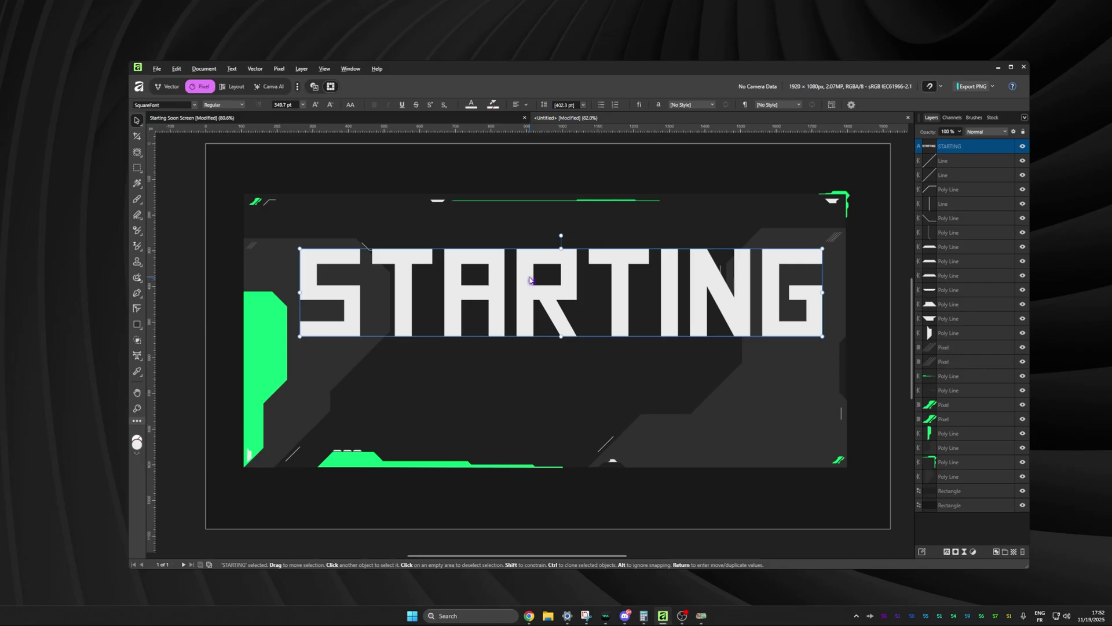
Step: Duplicate STARTING beneath itself, retype the copy as SOON and colour it the recent green
{"action": "left_click_drag", "start_coordinate": [530, 278], "coordinate": [529, 376]}
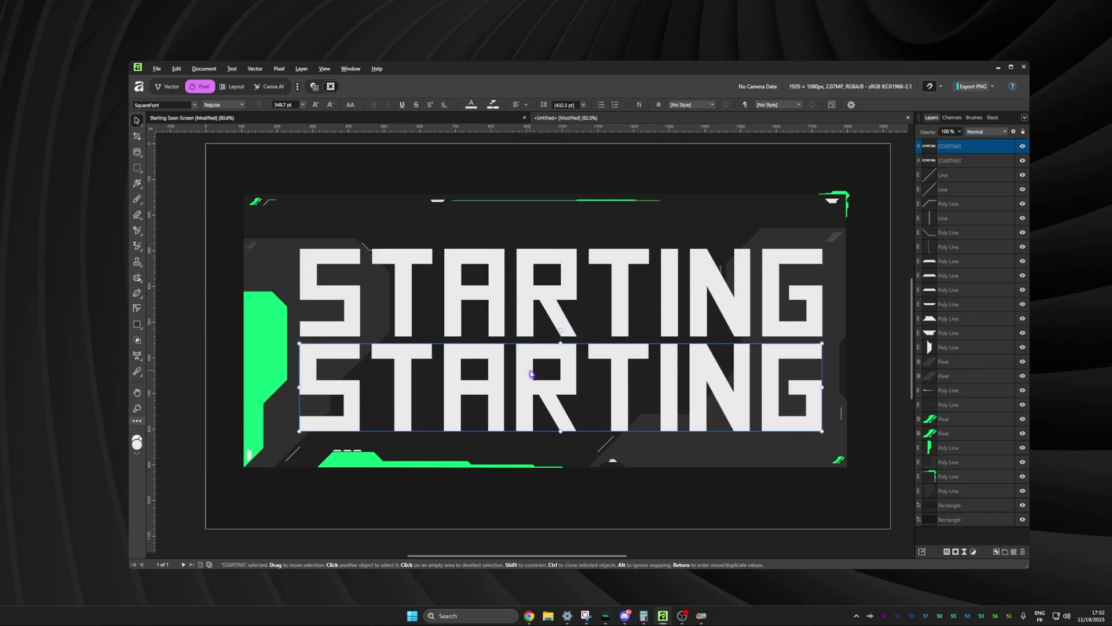
{"action": "key", "text": "t"}
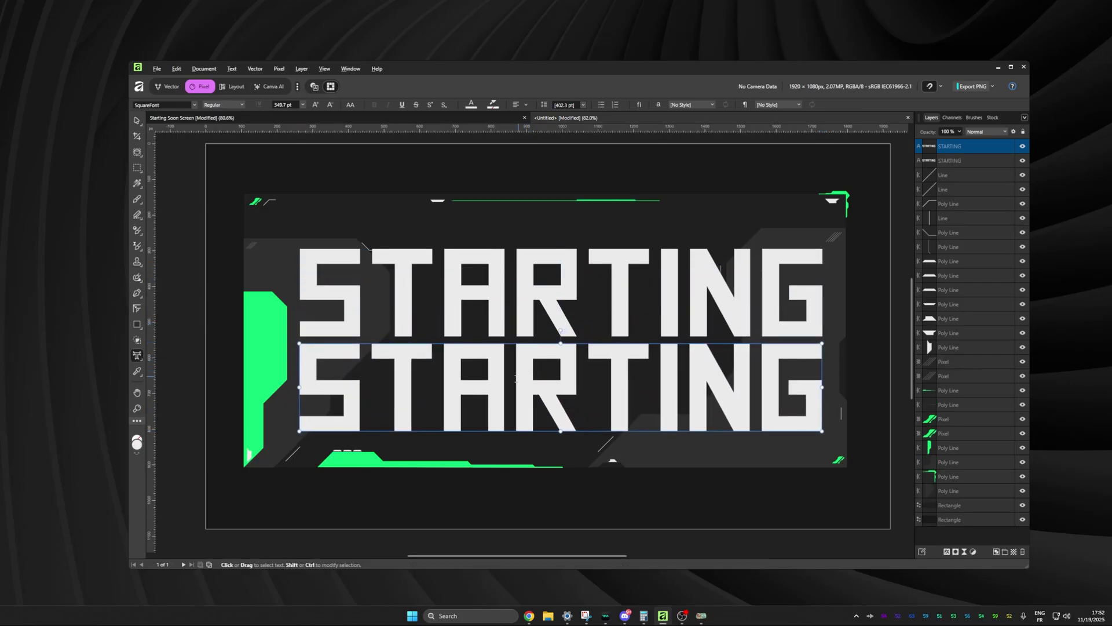
{"action": "double_click", "coordinate": [471, 373]}
{"action": "type", "text": "SOO?"}
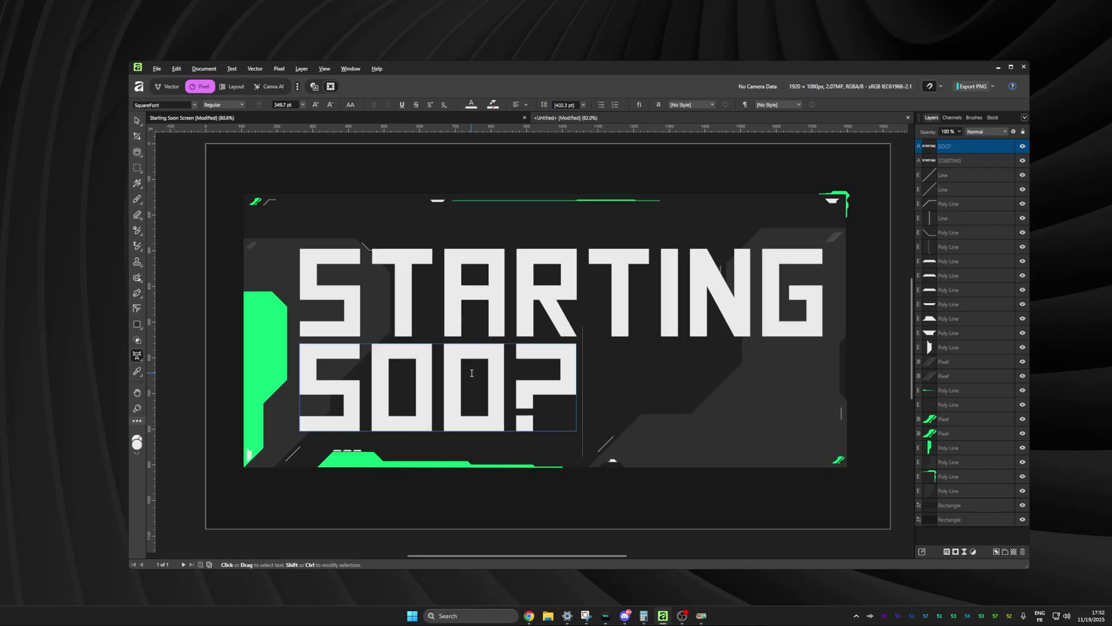
{"action": "key", "text": "BackSpace"}
{"action": "type", "text": "N"}
{"action": "key", "text": "Escape"}
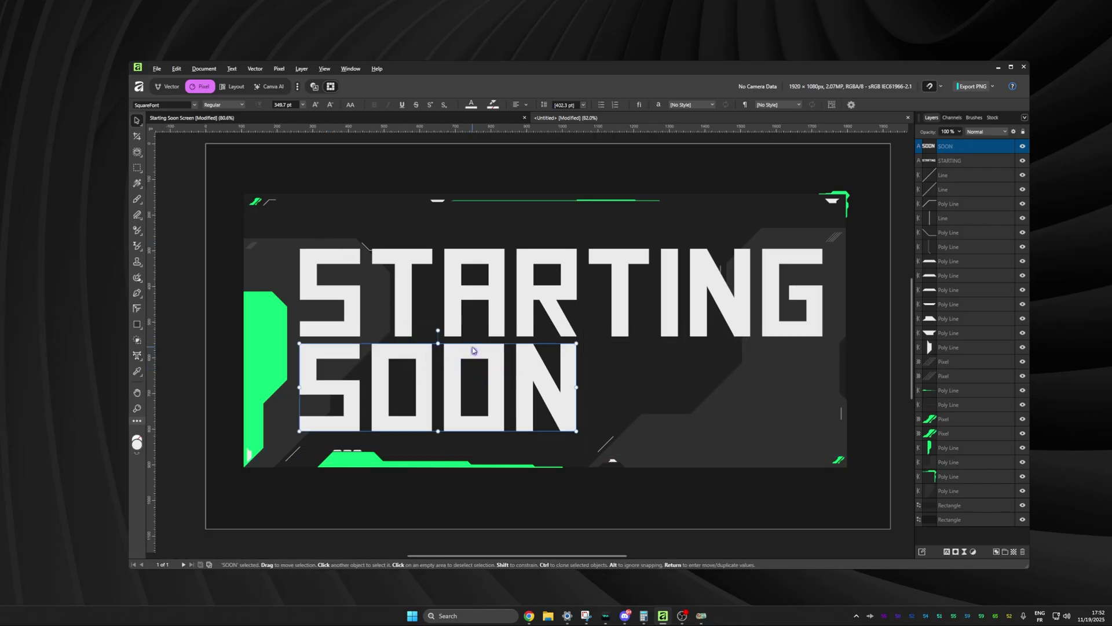
{"action": "left_click", "coordinate": [471, 105]}
{"action": "left_click", "coordinate": [429, 132]}
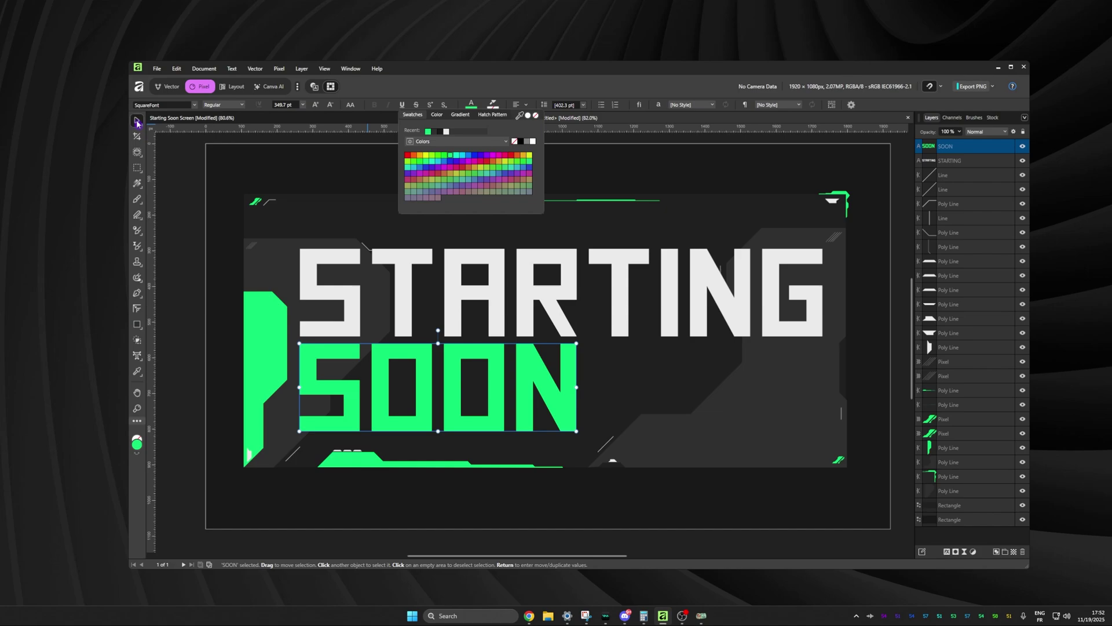
Step: Move the STARTING and SOON text layers below the grey panel shapes
{"action": "left_click", "coordinate": [959, 162]}
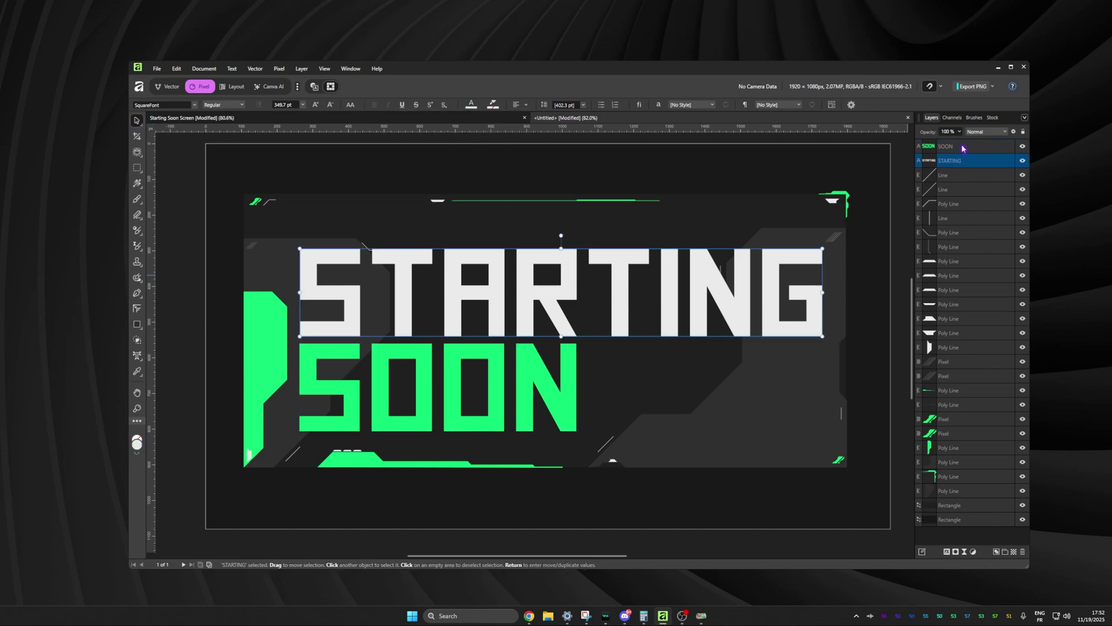
{"action": "left_click", "coordinate": [962, 147], "text": "shift"}
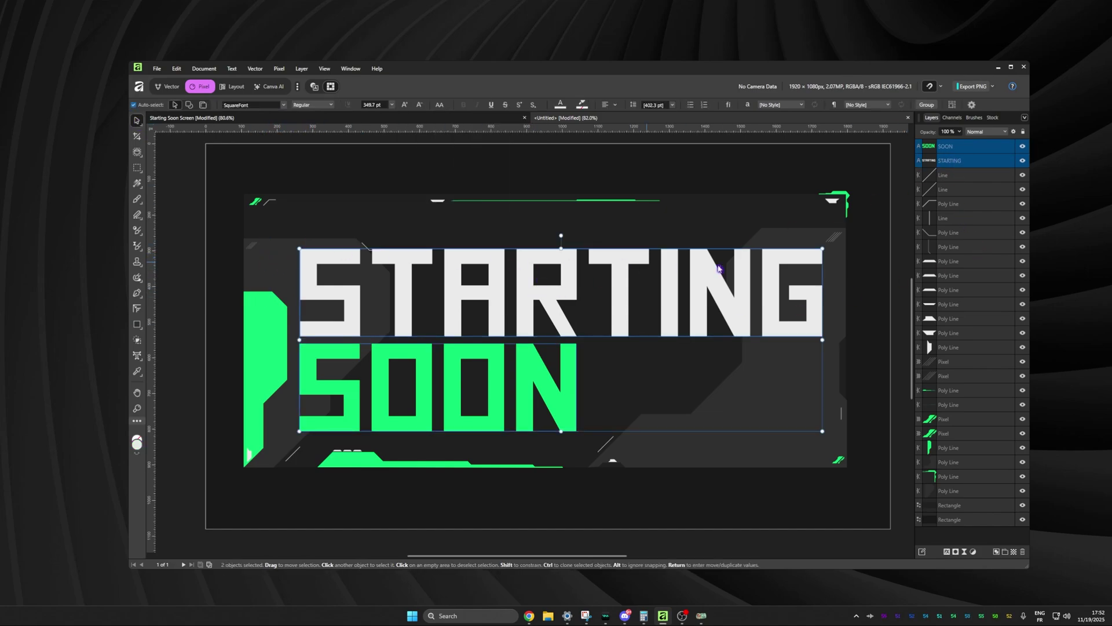
{"action": "left_click_drag", "start_coordinate": [956, 162], "coordinate": [965, 492]}
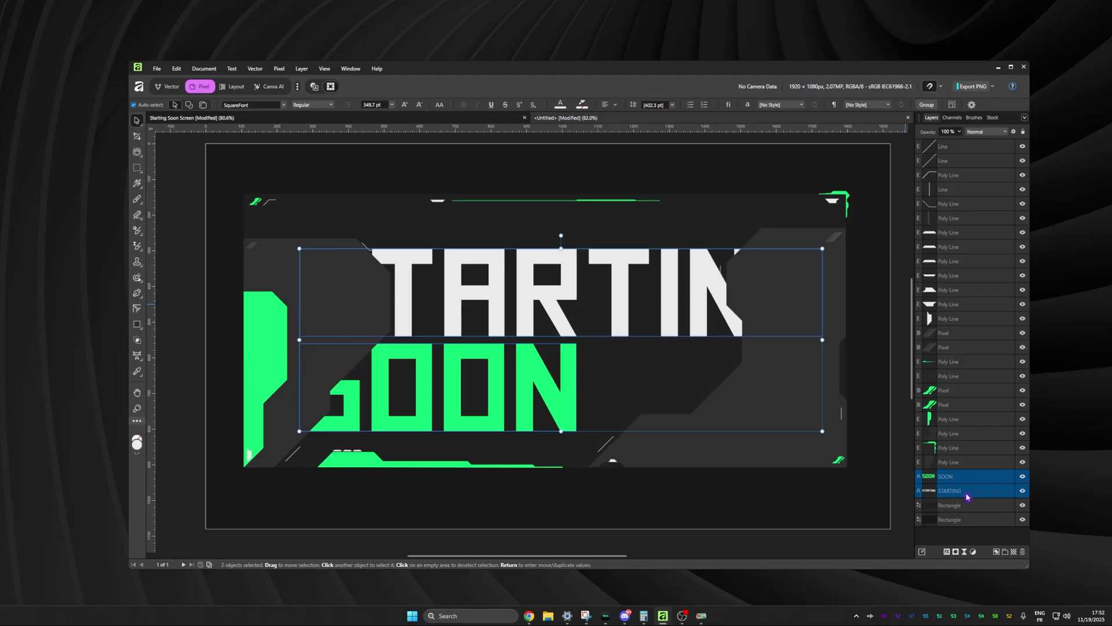
Step: Set both grey Poly Line panels to 85% opacity
{"action": "left_click", "coordinate": [957, 462]}
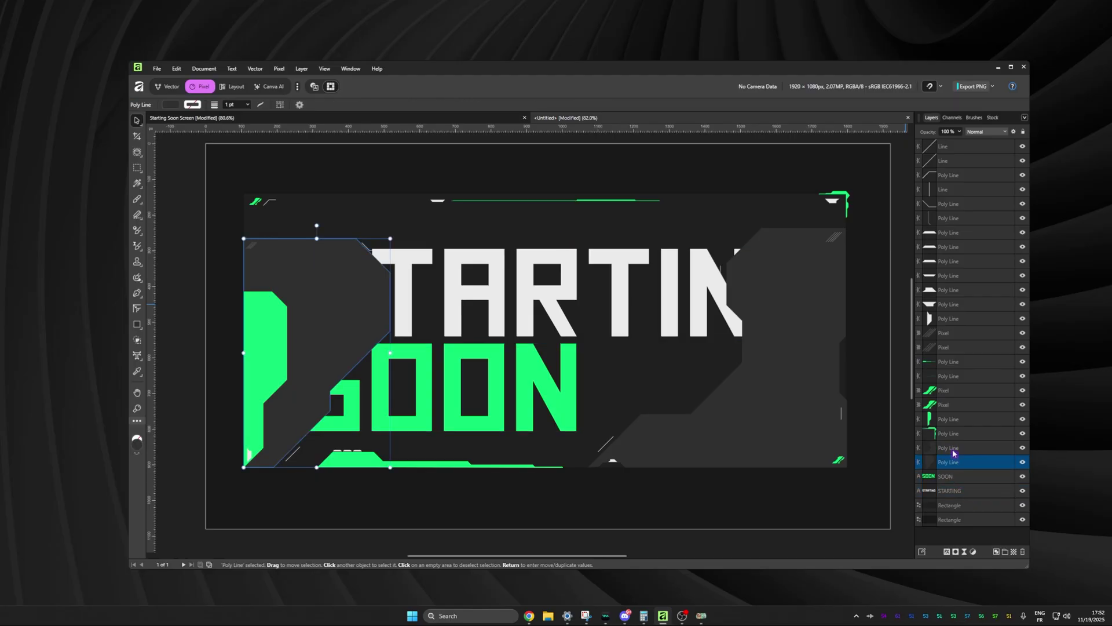
{"action": "left_click", "coordinate": [955, 449], "text": "shift"}
{"action": "left_click", "coordinate": [960, 132]}
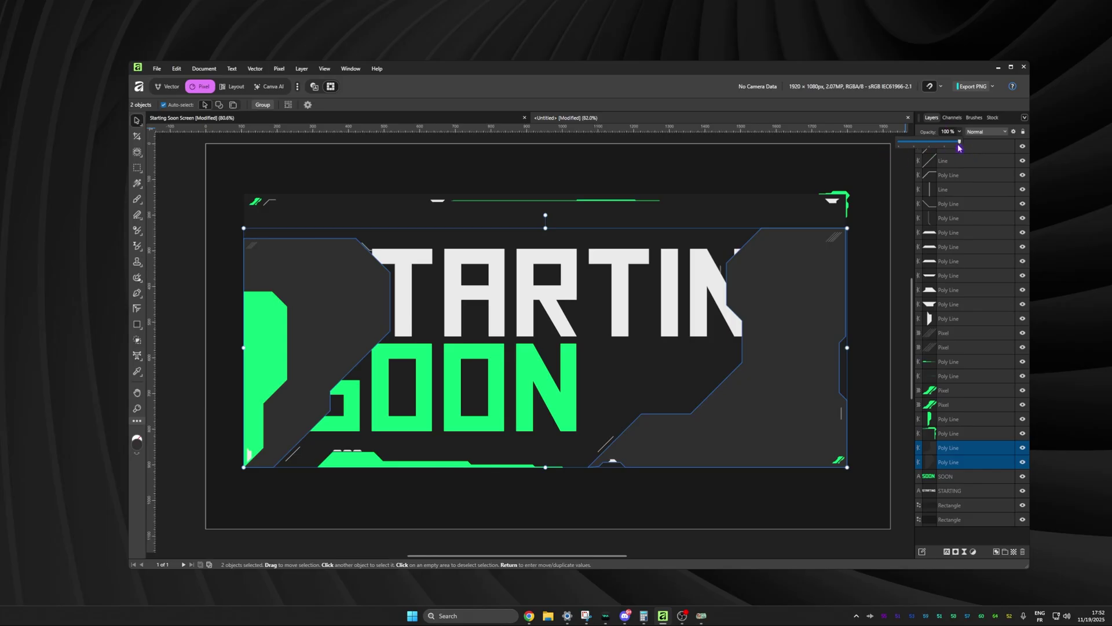
{"action": "left_click_drag", "start_coordinate": [958, 147], "coordinate": [952, 144]}
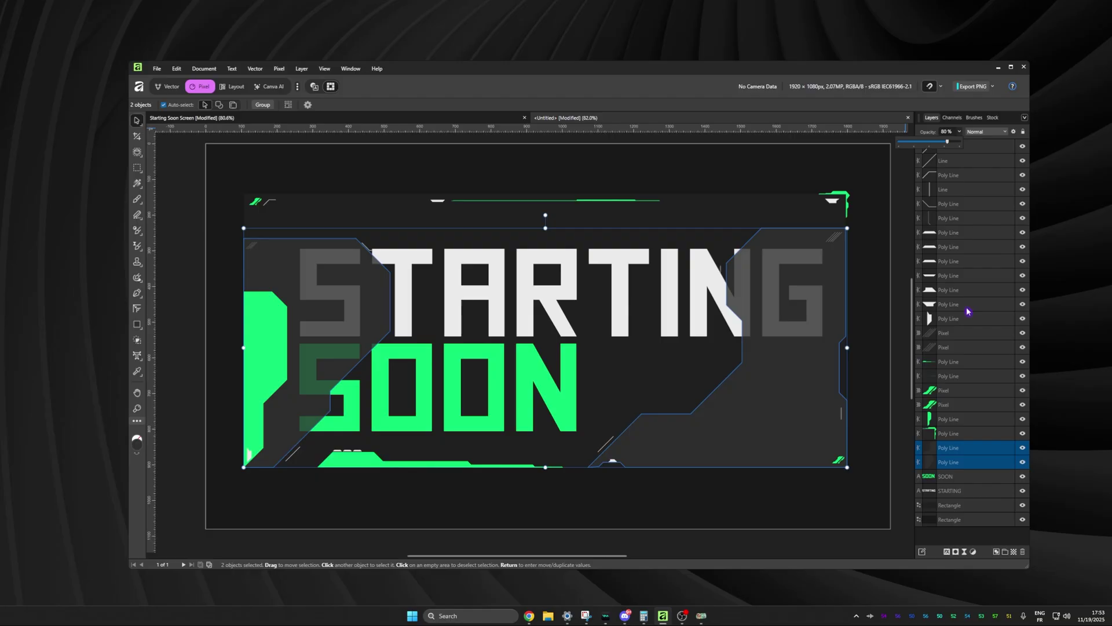
{"action": "key", "text": "ctrl+z"}
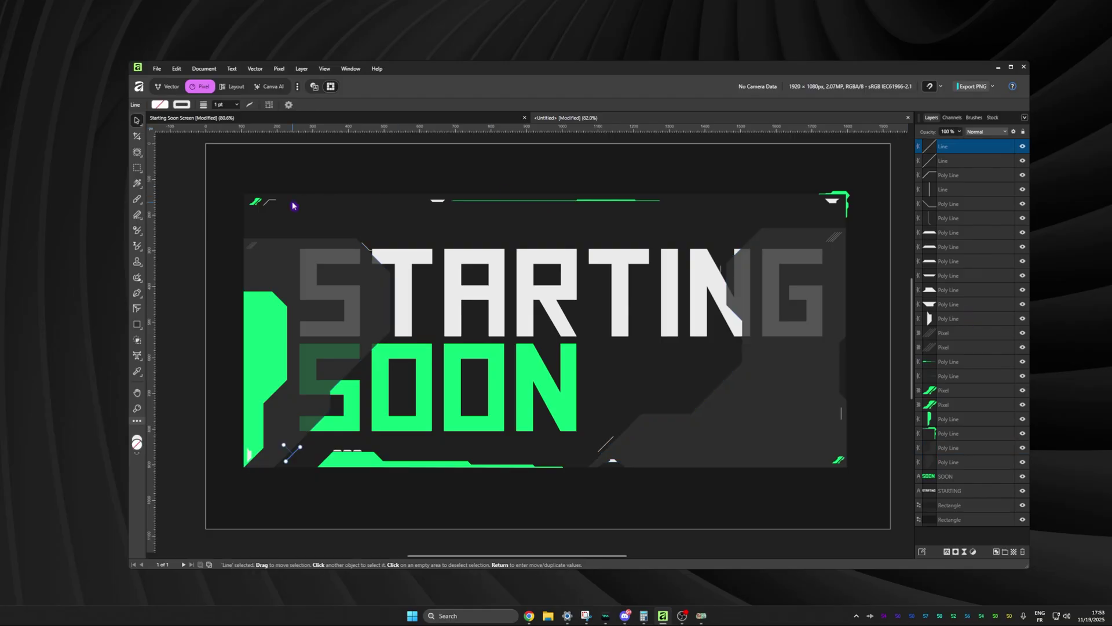
Step: Marquee the whole canvas, stamp the visible design onto a new pixel layer, then deselect
{"action": "left_click", "coordinate": [137, 169]}
{"action": "left_click_drag", "start_coordinate": [200, 138], "coordinate": [916, 539]}
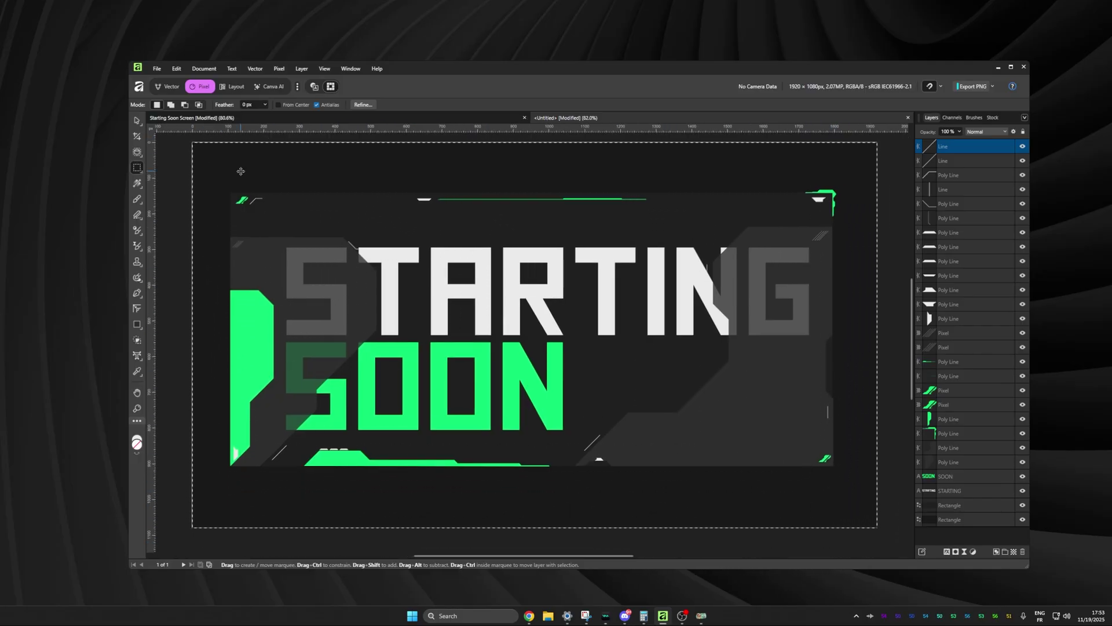
{"action": "key", "text": "ctrl+shift+n"}
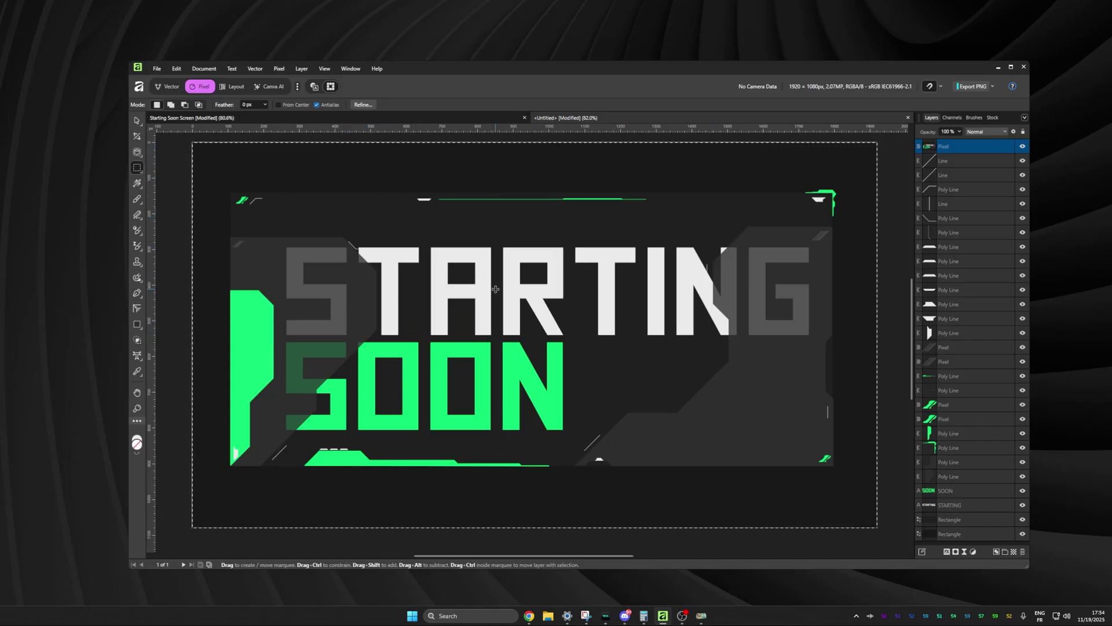
{"action": "key", "text": "ctrl+d"}
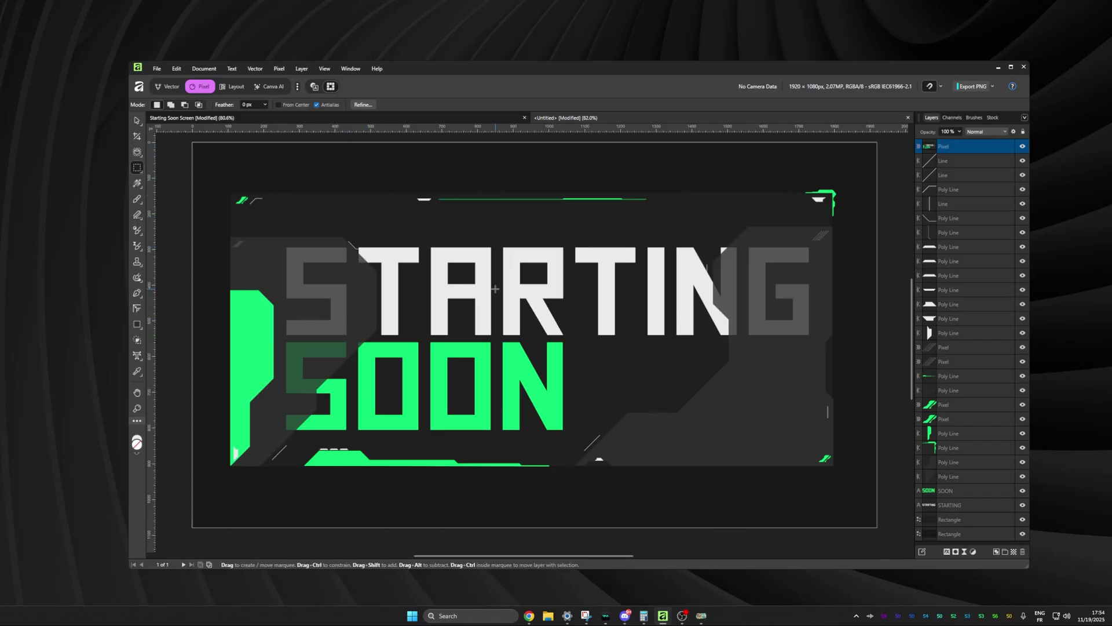
{"action": "left_click", "coordinate": [964, 555]}
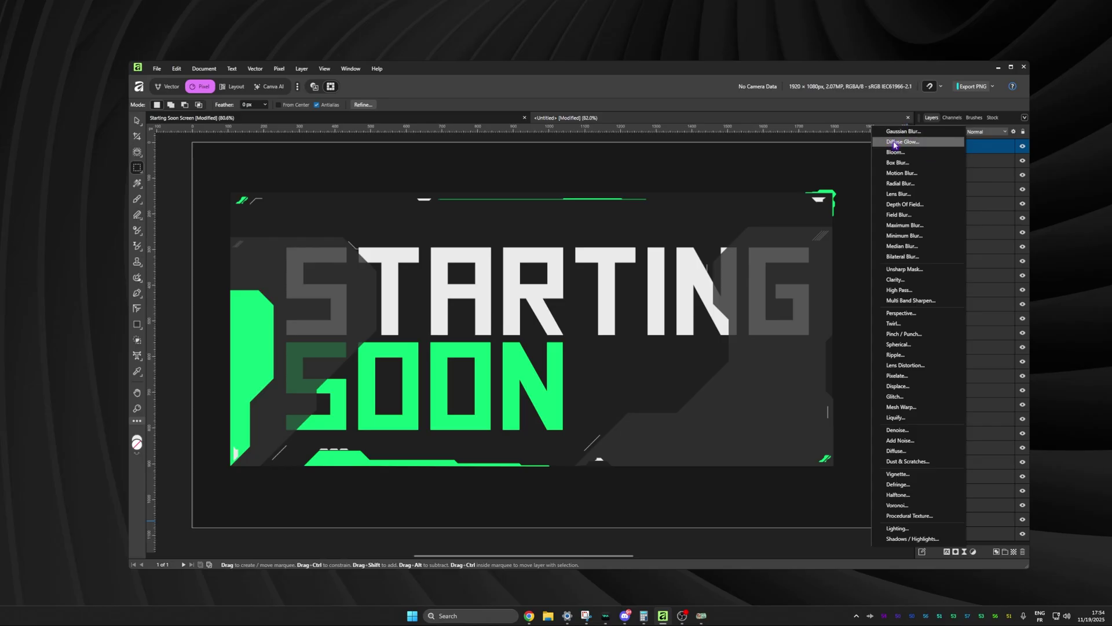
Step: Try a Diffuse Glow of about 29 px on the copy, then delete it
{"action": "left_click", "coordinate": [894, 142]}
{"action": "left_click_drag", "start_coordinate": [799, 472], "coordinate": [778, 503]}
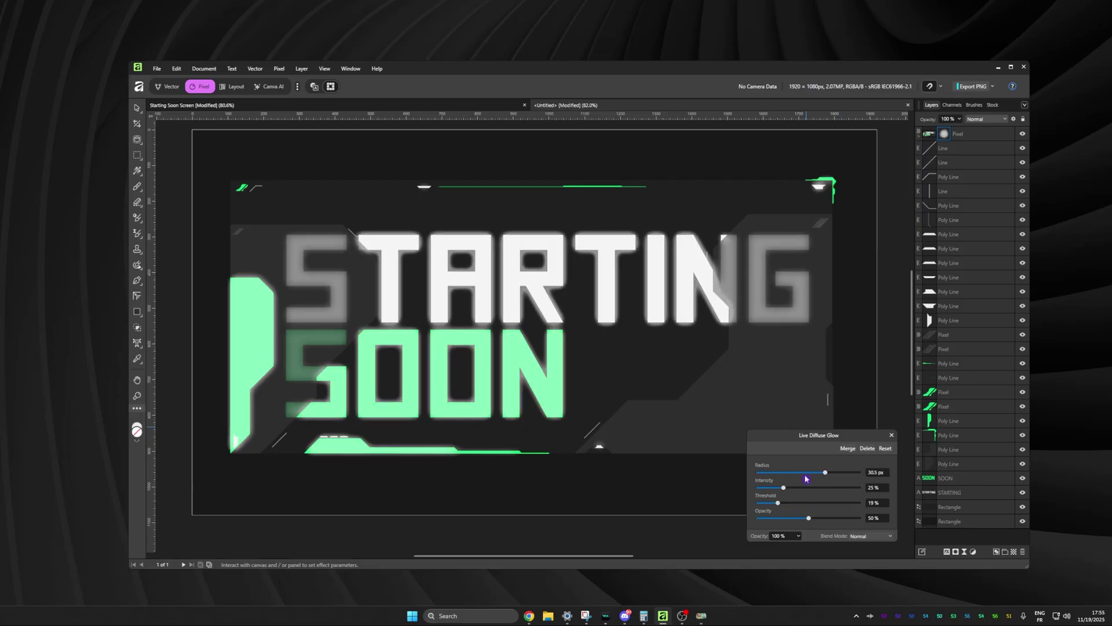
{"action": "left_click", "coordinate": [867, 448]}
Step: Add a live Gaussian Blur with a radius of about 2 px
{"action": "left_click", "coordinate": [965, 551]}
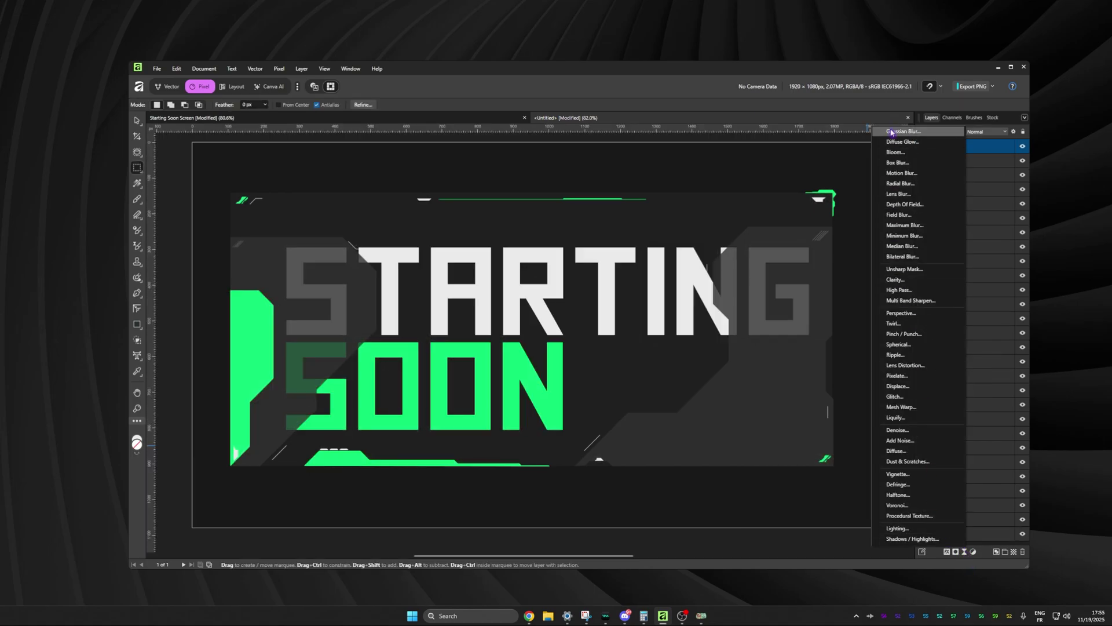
{"action": "left_click", "coordinate": [938, 374]}
{"action": "left_click_drag", "start_coordinate": [761, 518], "coordinate": [785, 521]}
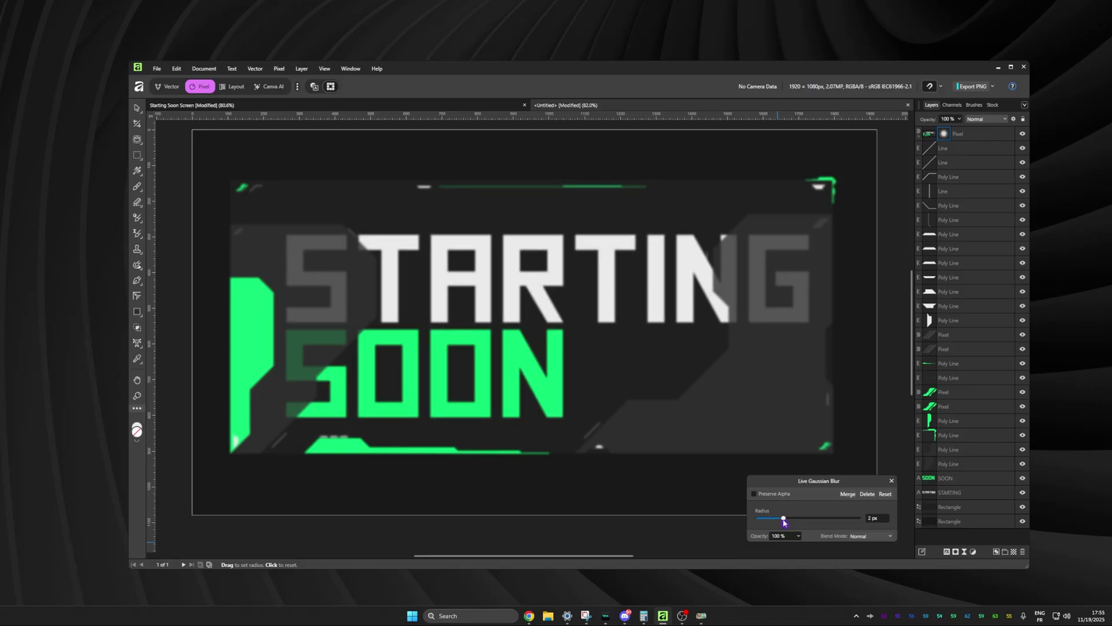
{"action": "left_click", "coordinate": [892, 480]}
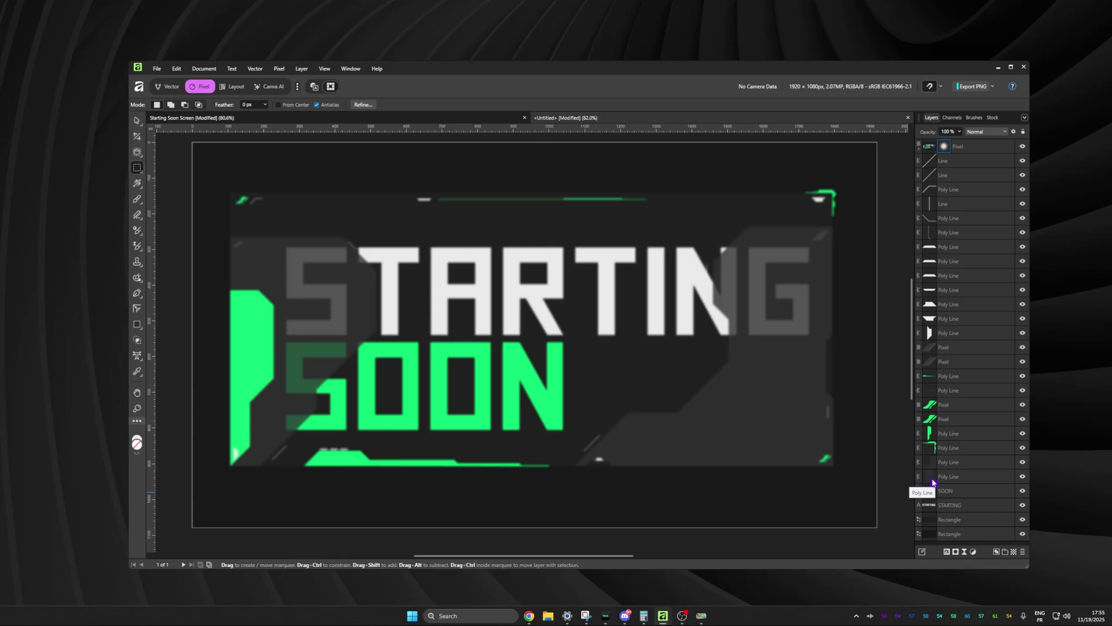
Step: Load both Poly Line panel outlines as a selection and mask the blurred Pixel layer to it
{"action": "left_click", "coordinate": [953, 477]}
{"action": "left_click", "coordinate": [953, 467]}
{"action": "left_click", "coordinate": [930, 482], "text": "ctrl"}
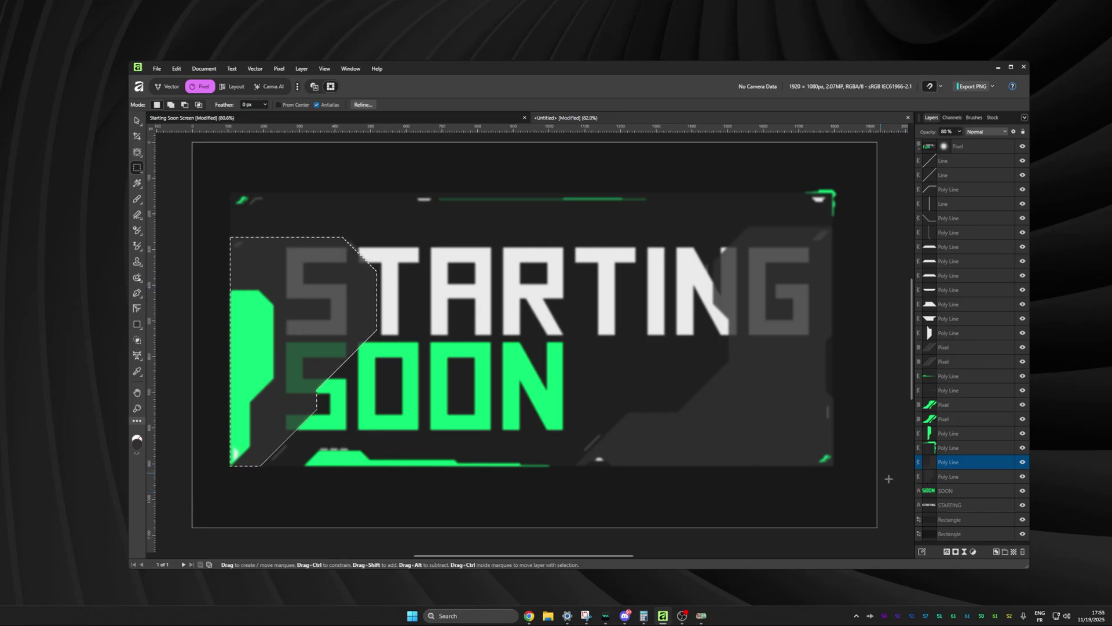
{"action": "left_click", "coordinate": [931, 464], "text": "ctrl+shift"}
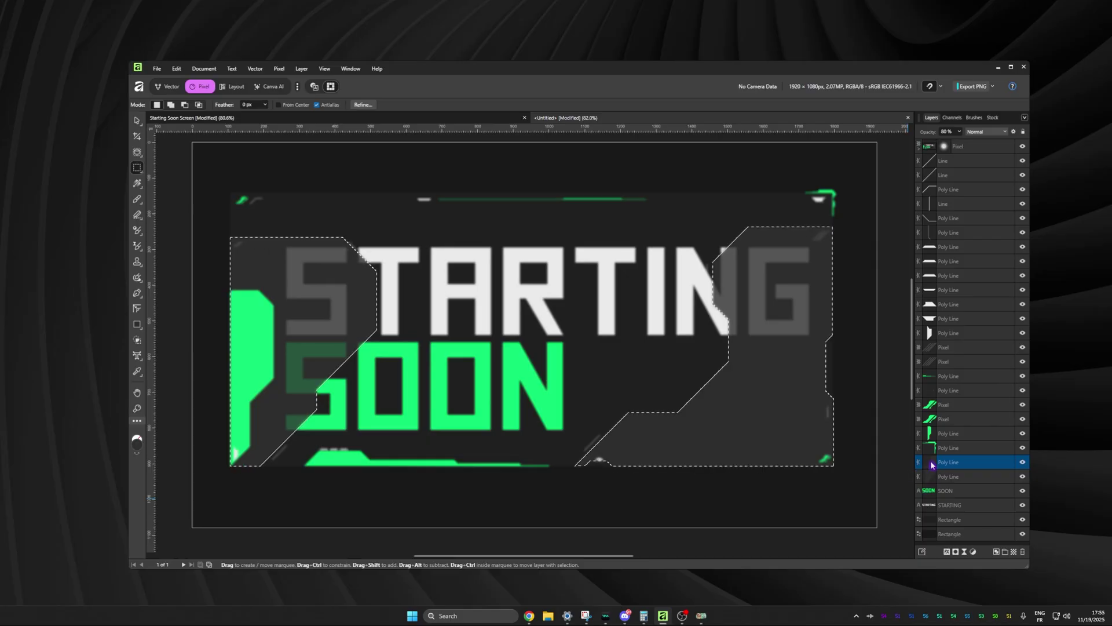
{"action": "left_click", "coordinate": [962, 148]}
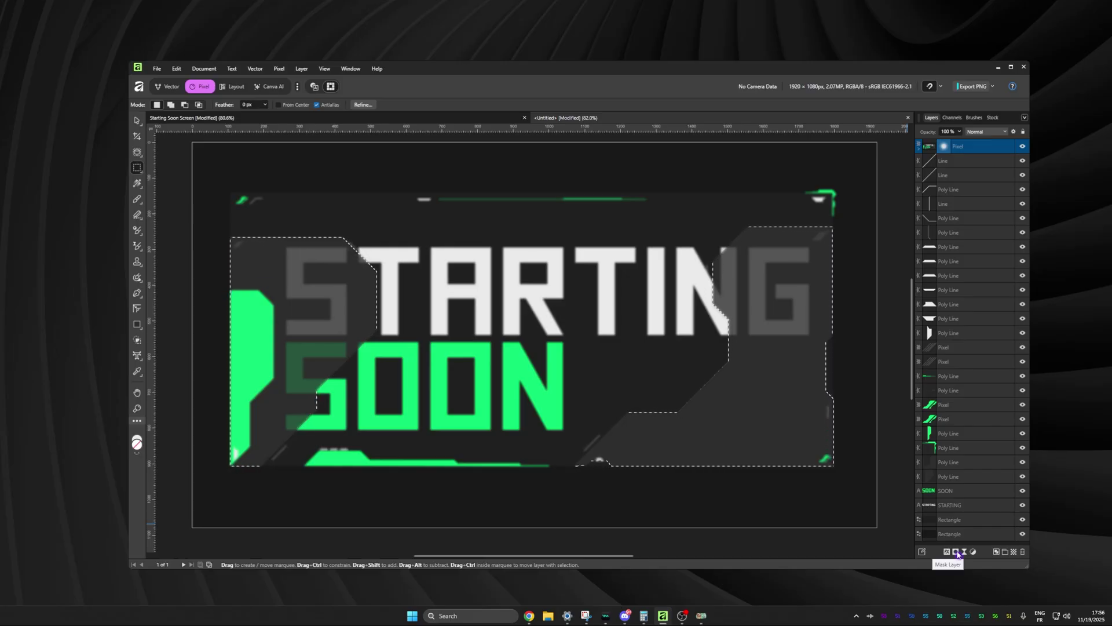
{"action": "left_click", "coordinate": [957, 552]}
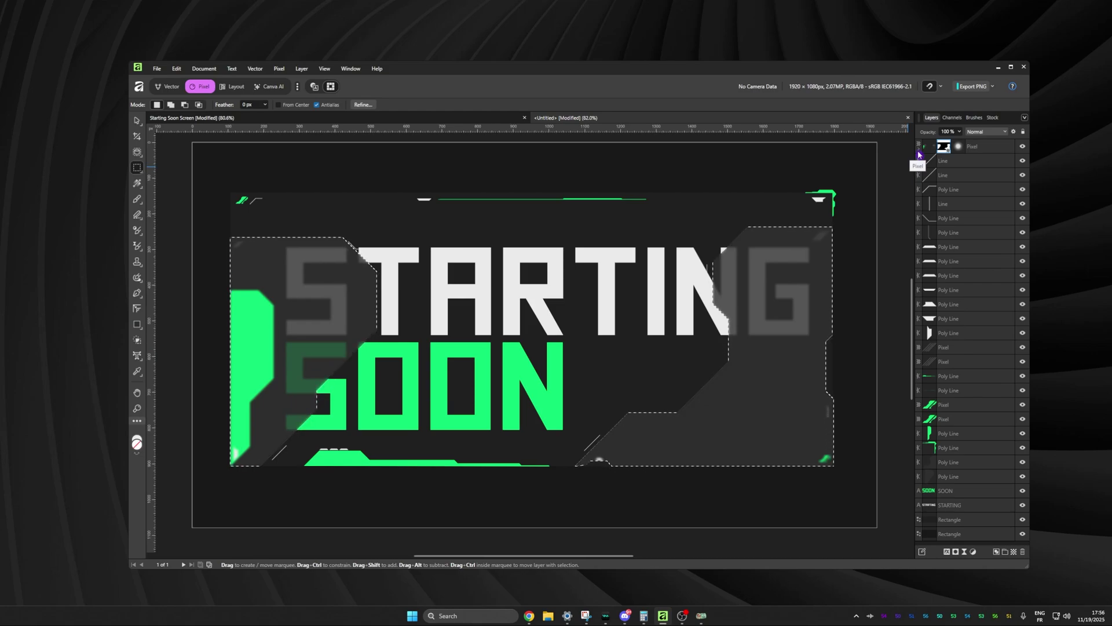
Step: Raise the Gaussian Blur radius to about 15 px
{"action": "double_click", "coordinate": [959, 148]}
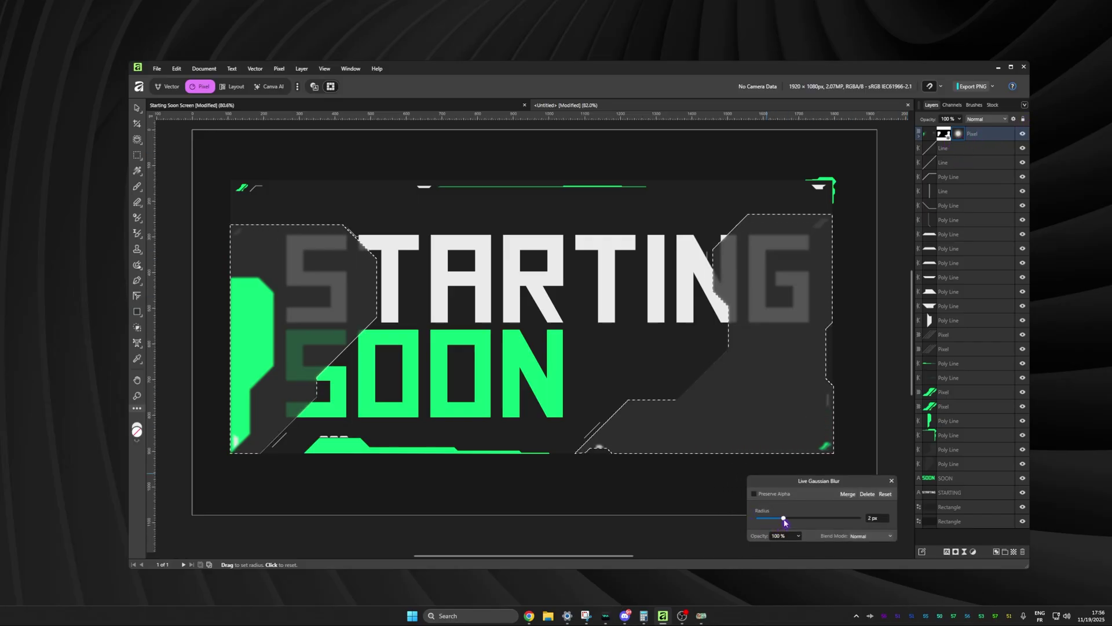
{"action": "left_click_drag", "start_coordinate": [785, 521], "coordinate": [807, 519]}
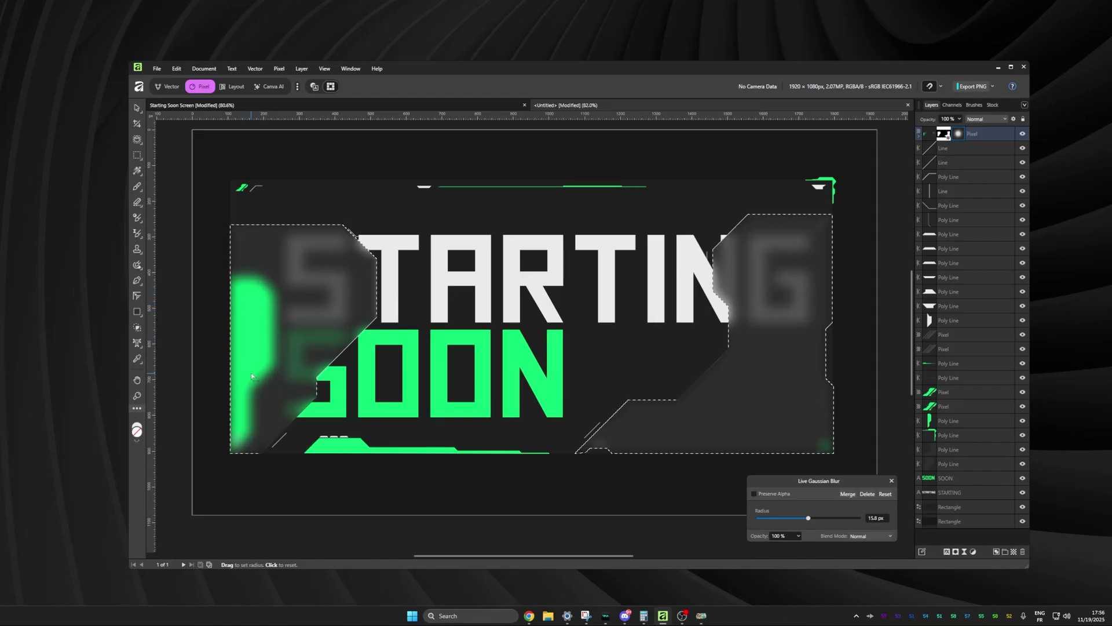
{"action": "left_click", "coordinate": [966, 267]}
Step: Move the green left-side Poly Line layer above the blurred copy
{"action": "key", "text": "m"}
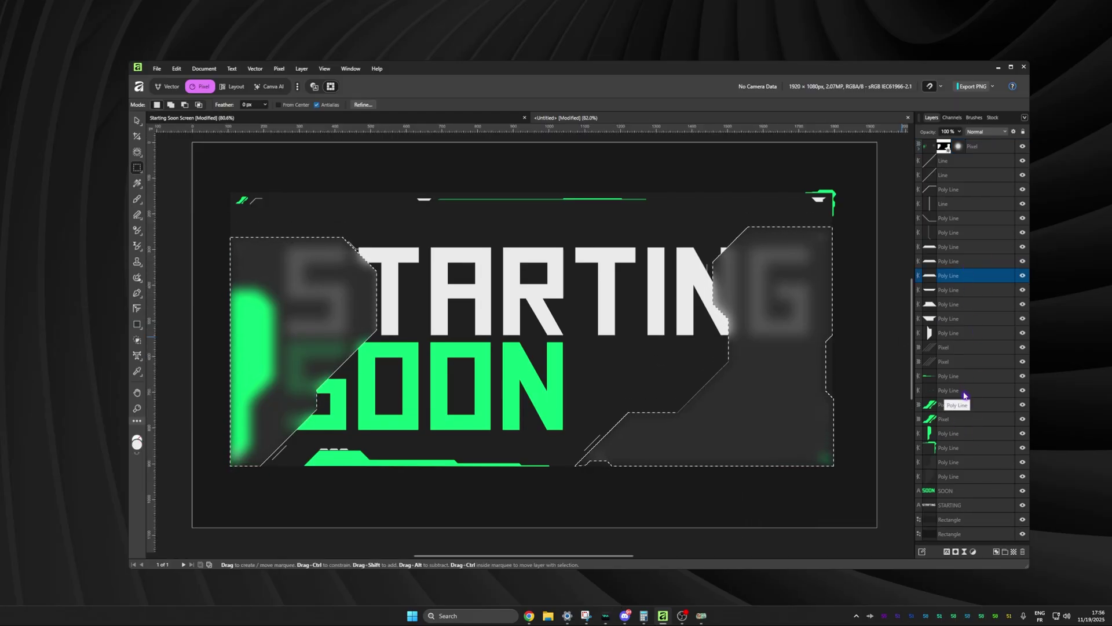
{"action": "left_click", "coordinate": [957, 434]}
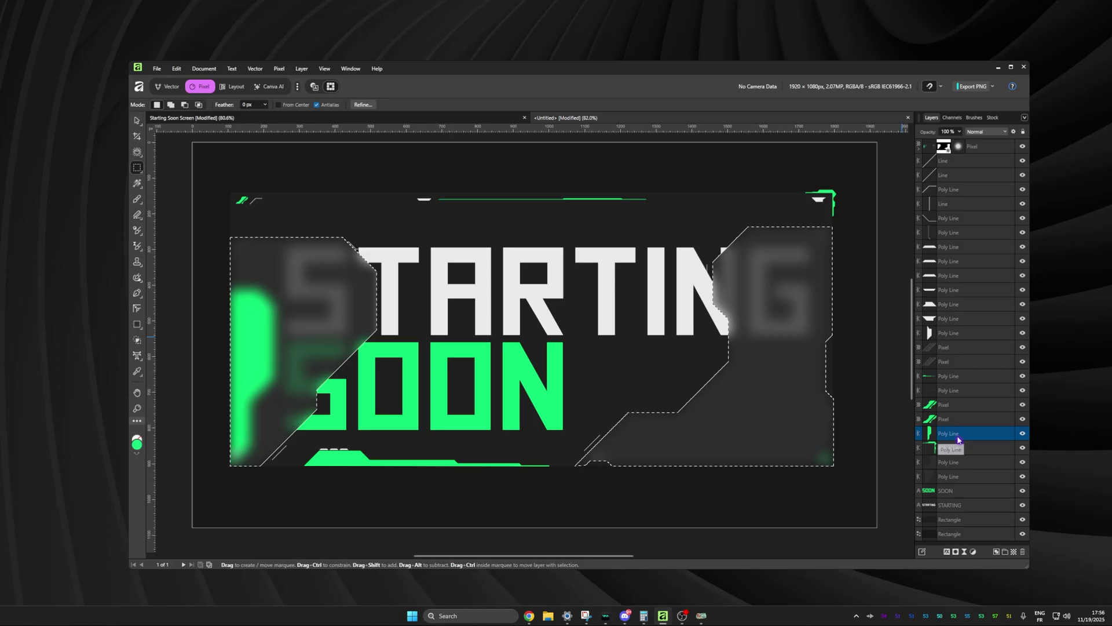
{"action": "left_click_drag", "start_coordinate": [957, 440], "coordinate": [950, 140]}
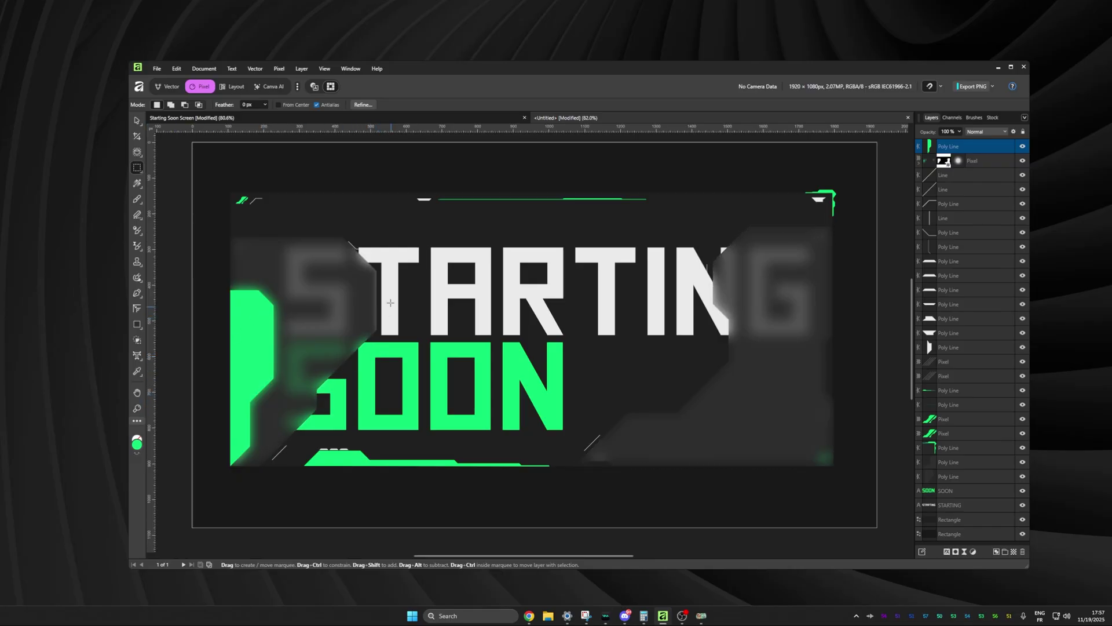
Step: Copy the Pinterest ARC Raiders character image from Google Images and return to Affinity
{"action": "left_click", "coordinate": [529, 616]}
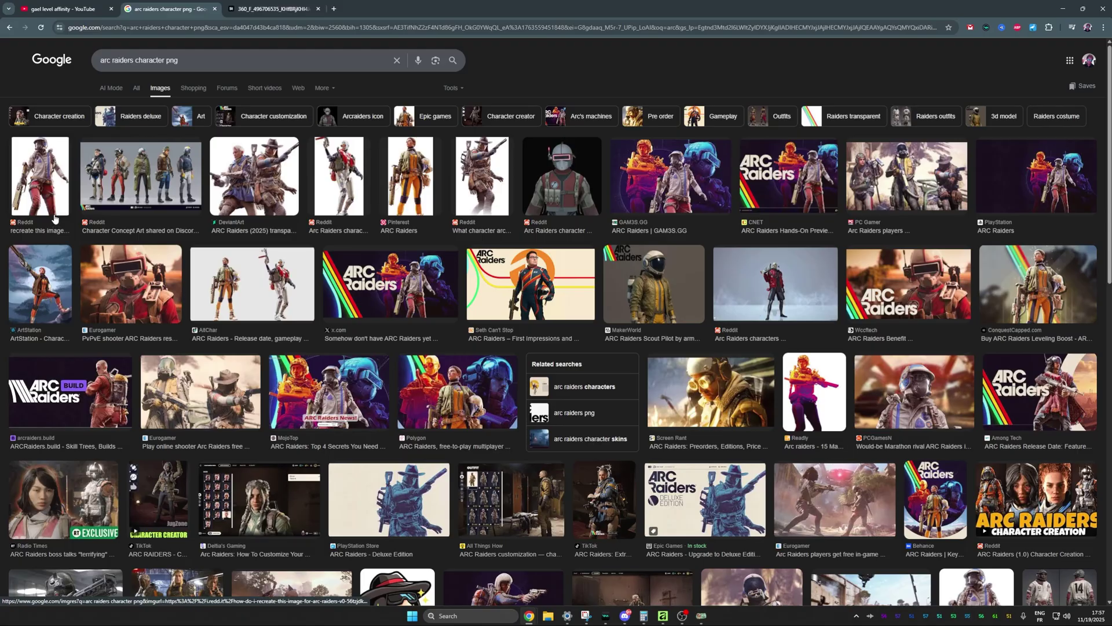
{"action": "left_click", "coordinate": [23, 185]}
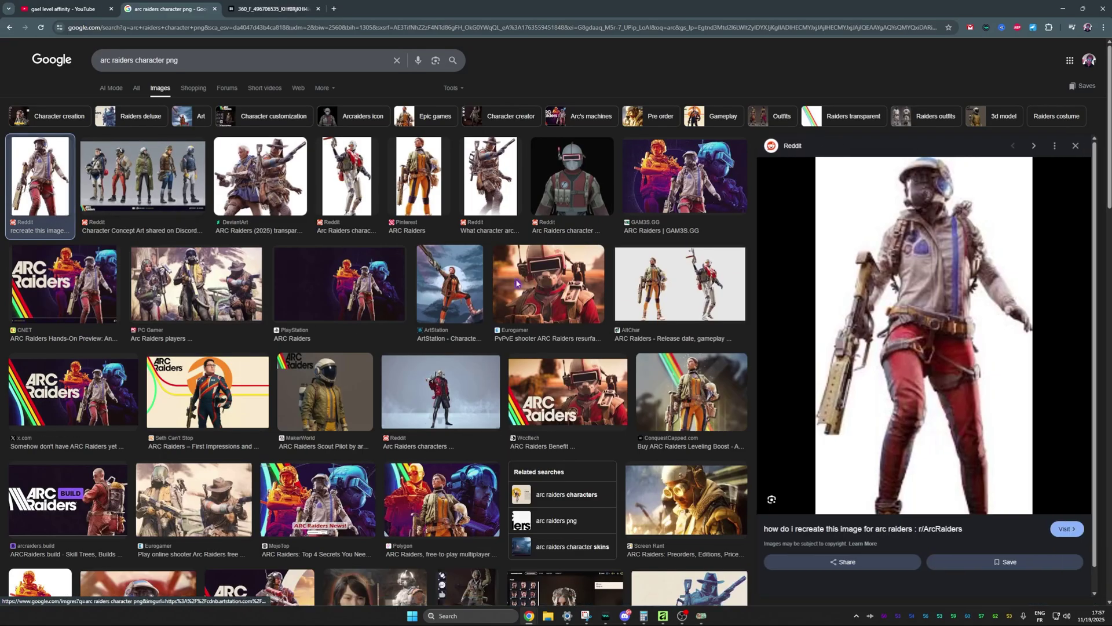
{"action": "scroll", "coordinate": [767, 260], "scroll_direction": "down", "scroll_amount": 3}
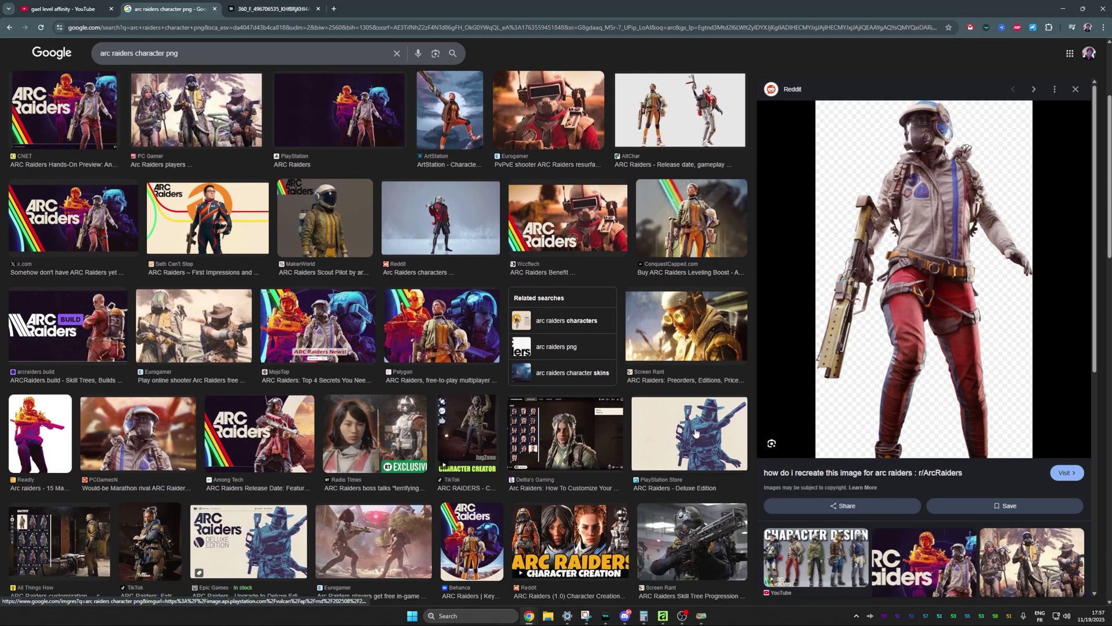
{"action": "left_click", "coordinate": [695, 432]}
{"action": "scroll", "coordinate": [521, 290], "scroll_direction": "up", "scroll_amount": 3}
{"action": "left_click", "coordinate": [418, 172]}
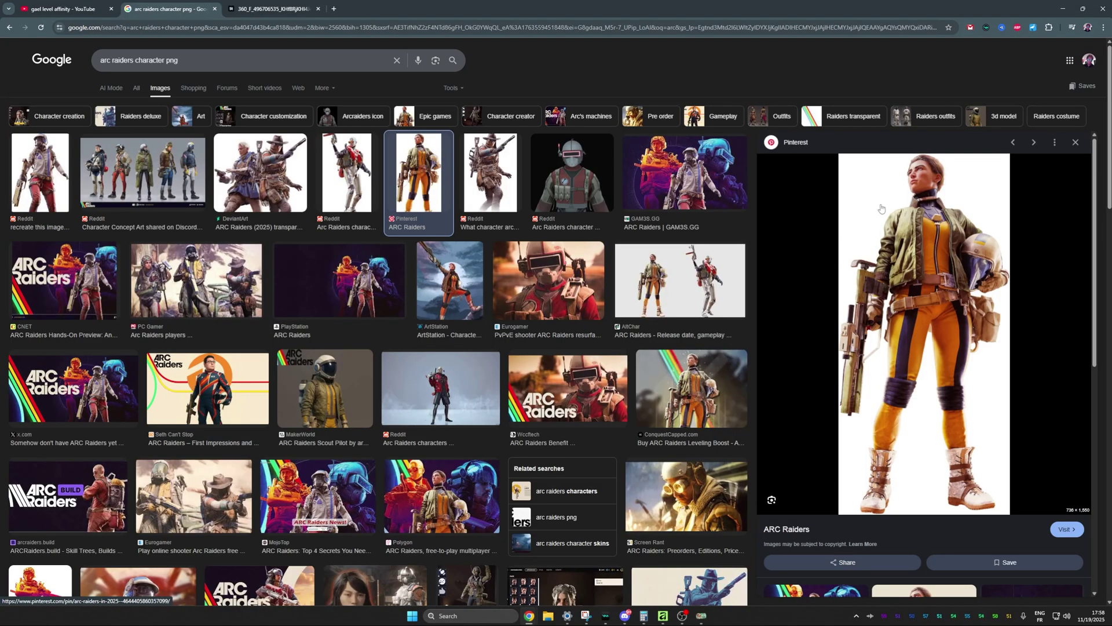
{"action": "right_click", "coordinate": [901, 262]}
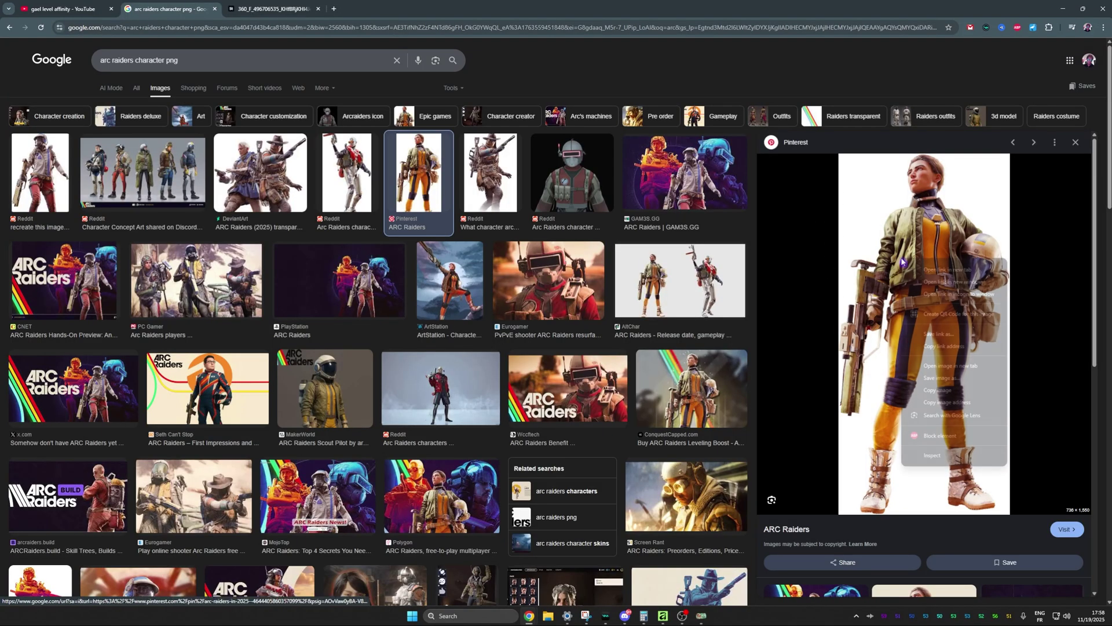
{"action": "left_click", "coordinate": [931, 390]}
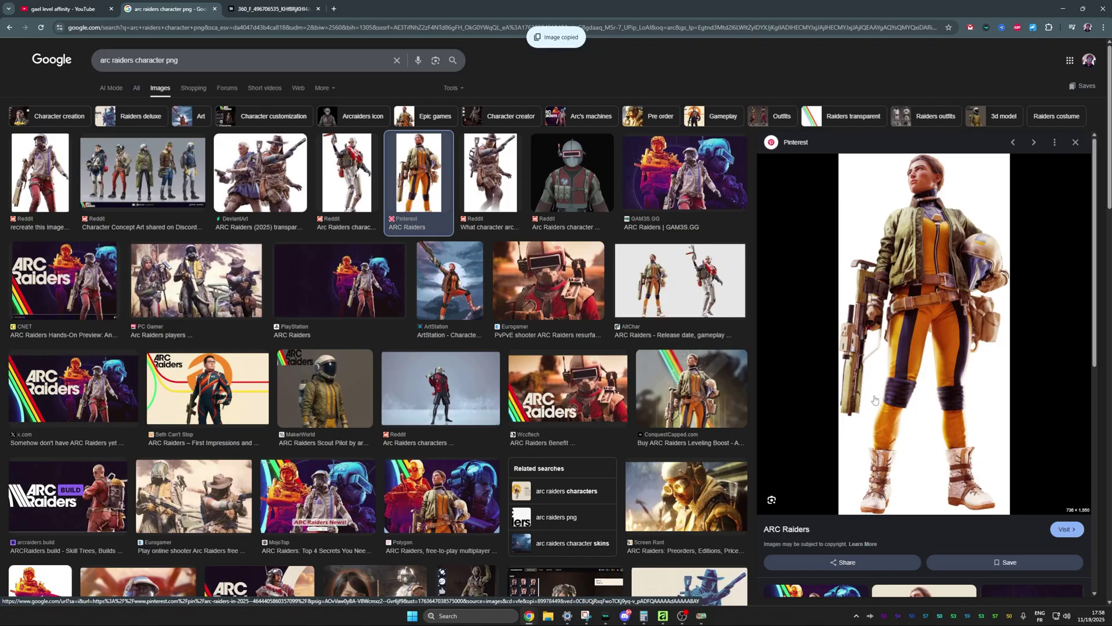
{"action": "key", "text": "alt+Tab"}
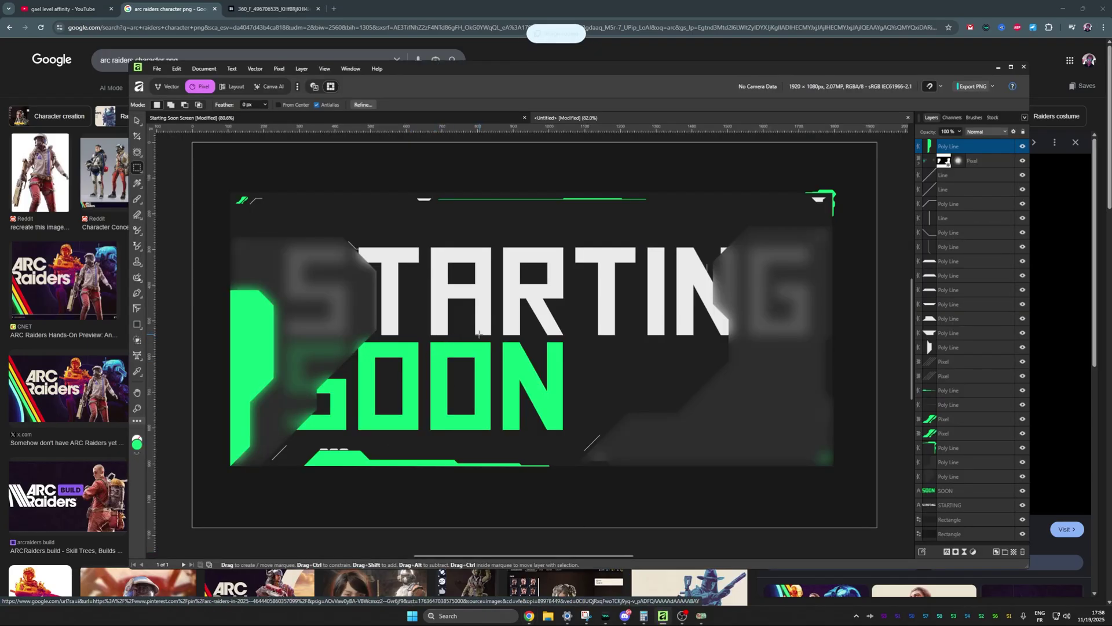
Step: Paste the ARC Raiders character image and auto-select her figure against the white background
{"action": "key", "text": "ctrl+v"}
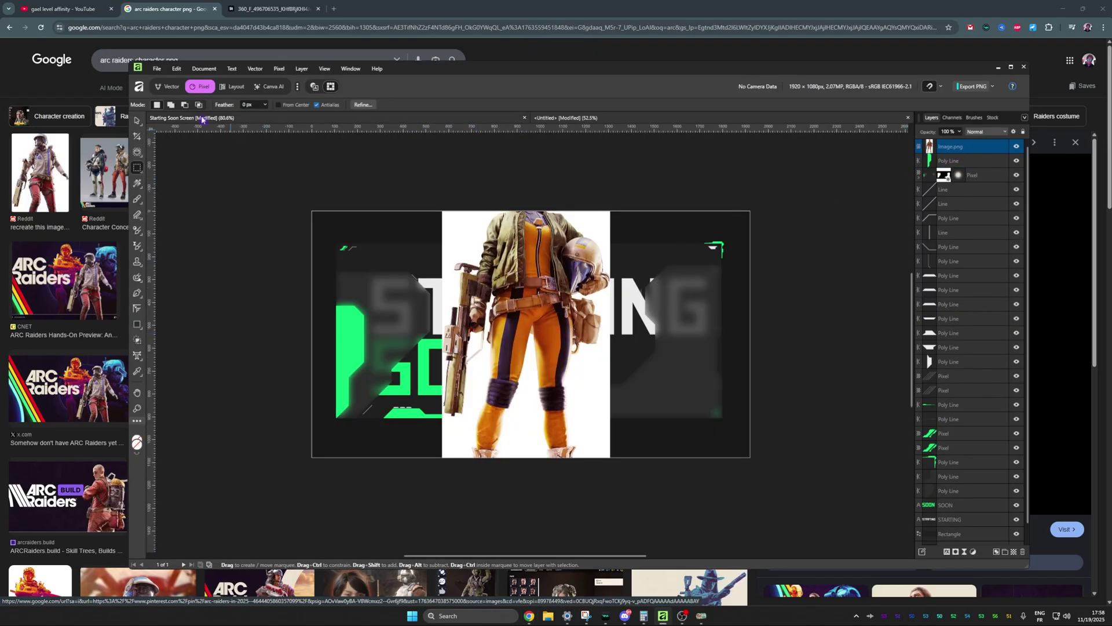
{"action": "left_click", "coordinate": [137, 120]}
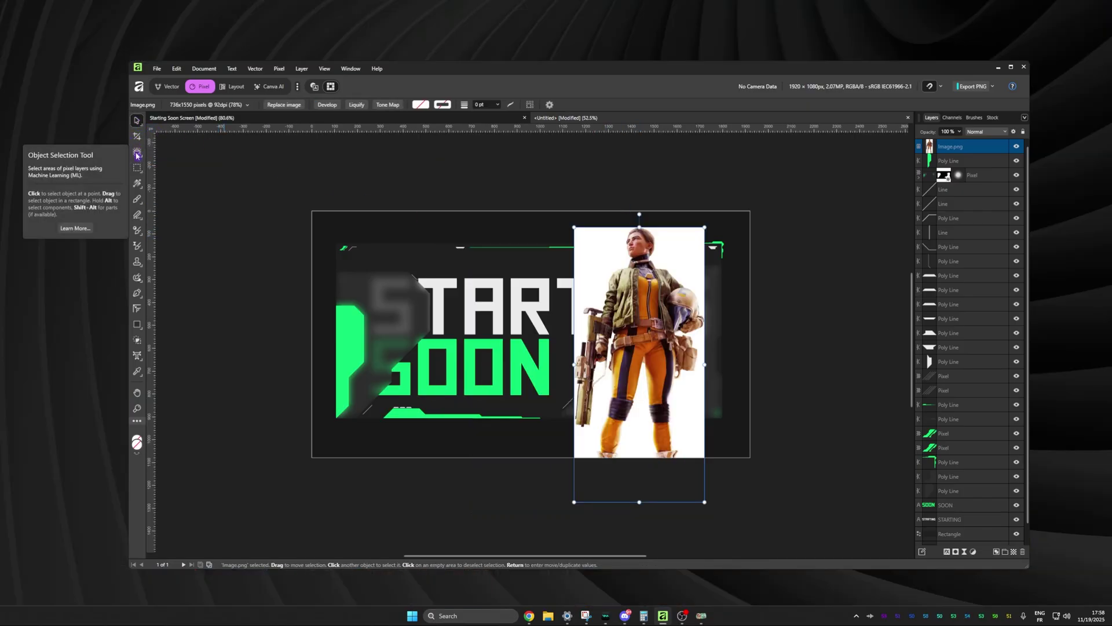
{"action": "left_click", "coordinate": [136, 153]}
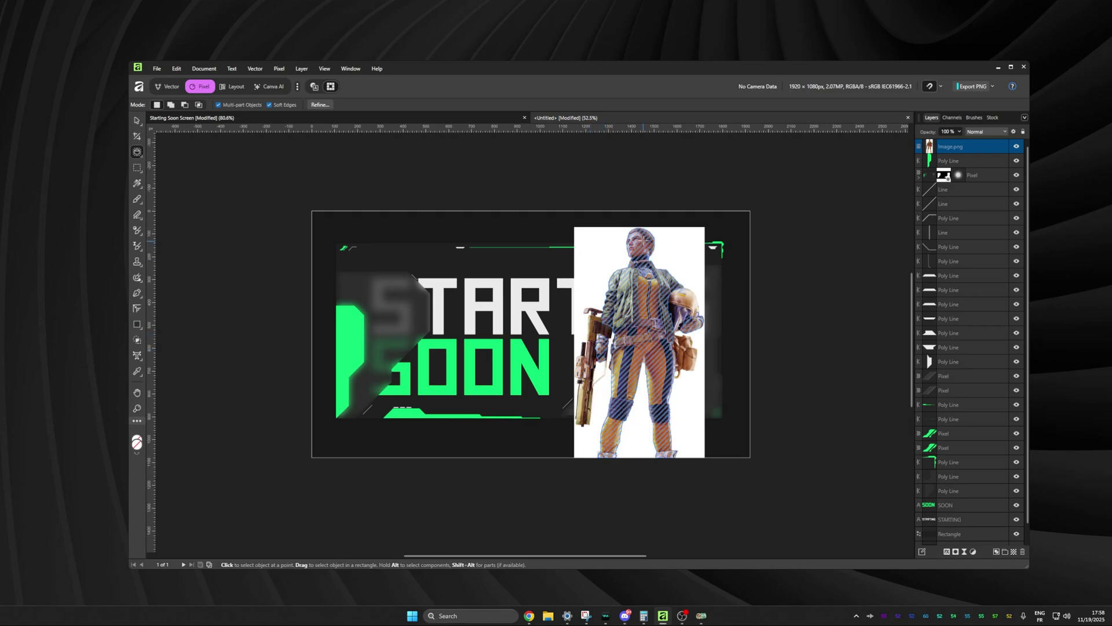
{"action": "scroll", "coordinate": [645, 240], "scroll_direction": "up", "scroll_amount": 3}
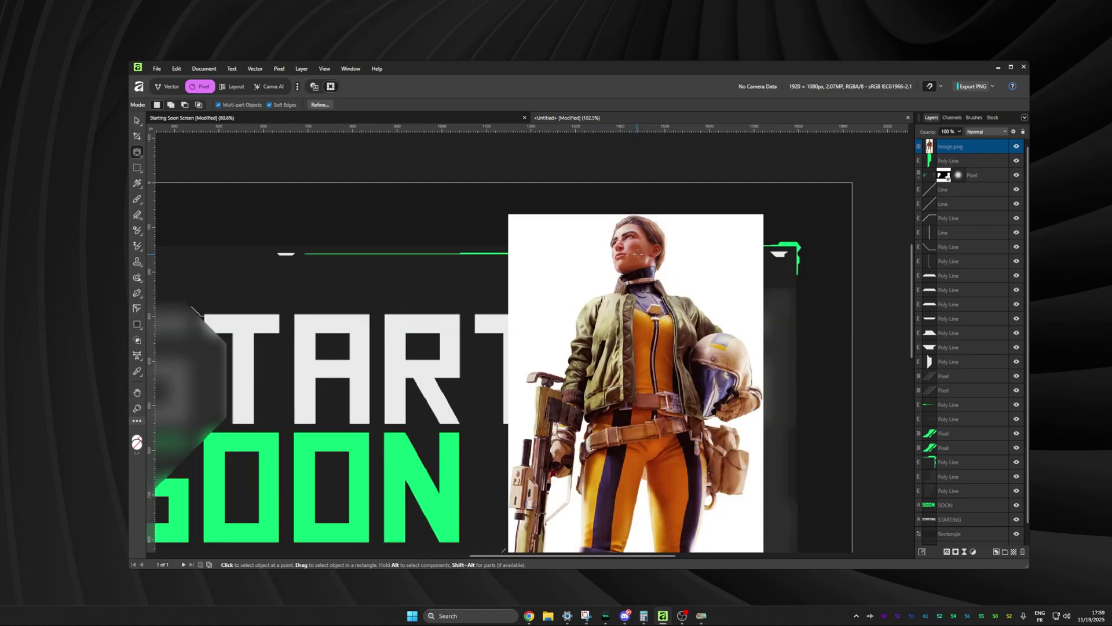
{"action": "left_click", "coordinate": [637, 255]}
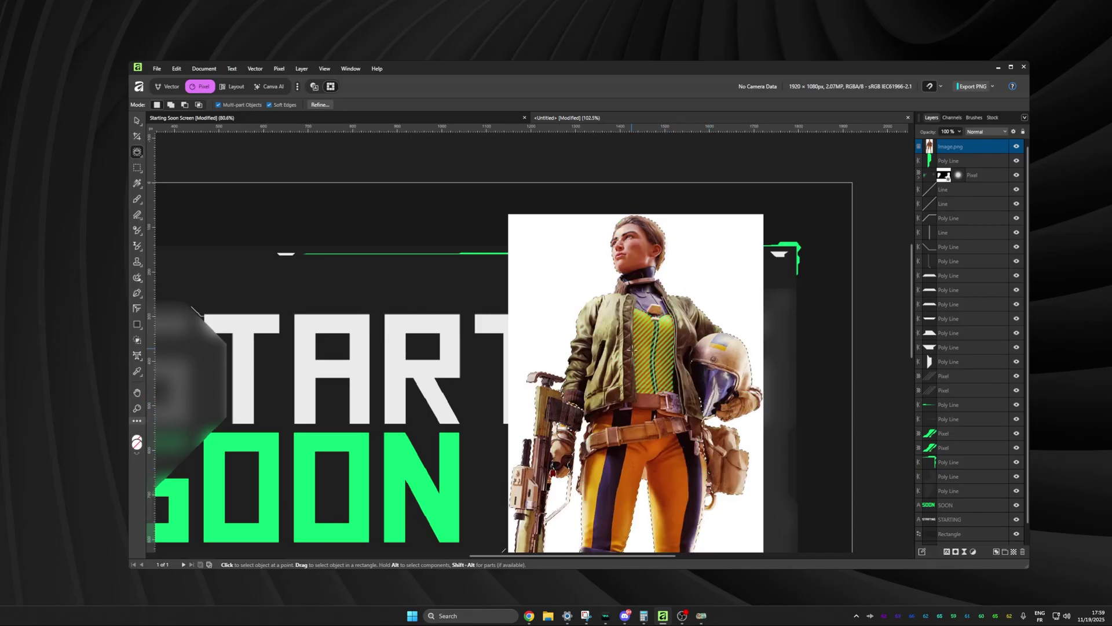
{"action": "scroll", "coordinate": [647, 401], "scroll_direction": "down", "scroll_amount": 5}
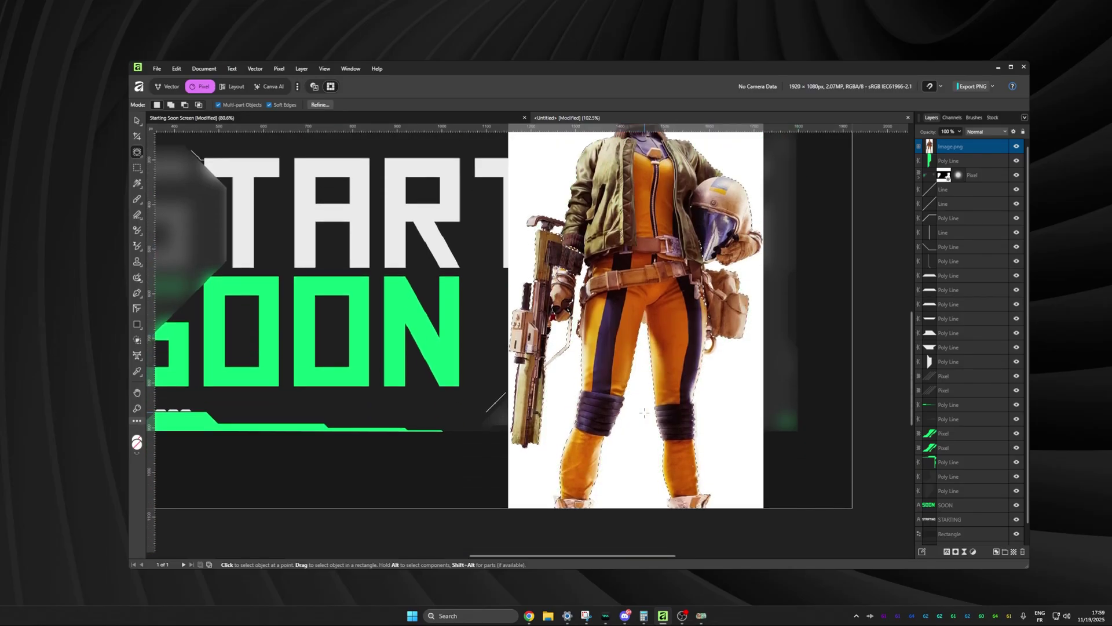
{"action": "scroll", "coordinate": [644, 413], "scroll_direction": "up", "scroll_amount": 3}
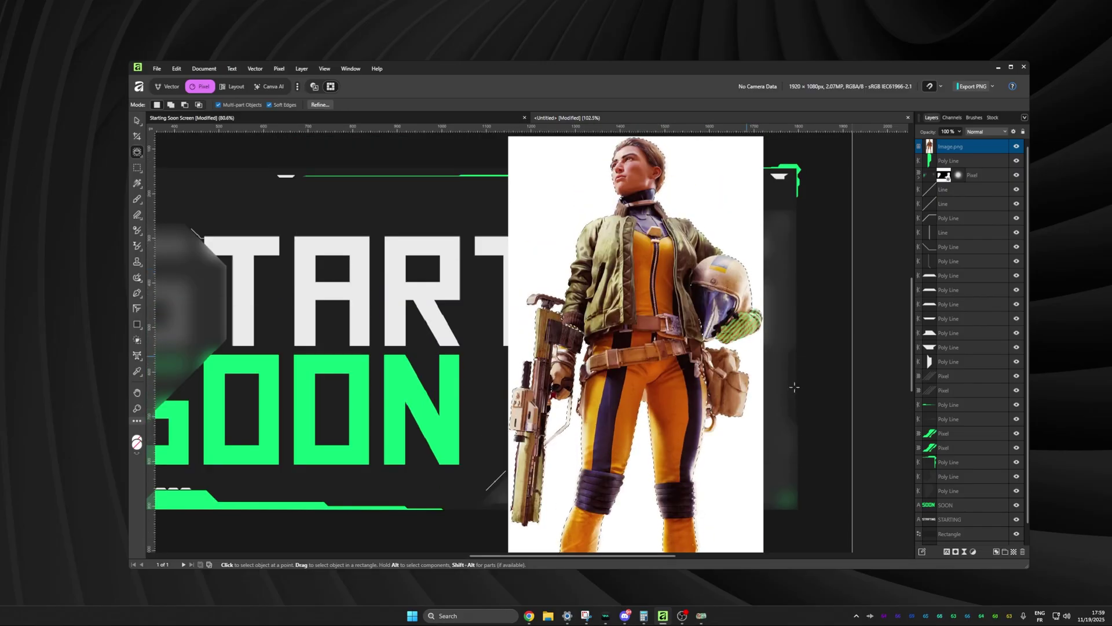
Step: Mask away the character's white background, deselect, and view the mask on its own
{"action": "left_click", "coordinate": [956, 551]}
{"action": "key", "text": "ctrl+d"}
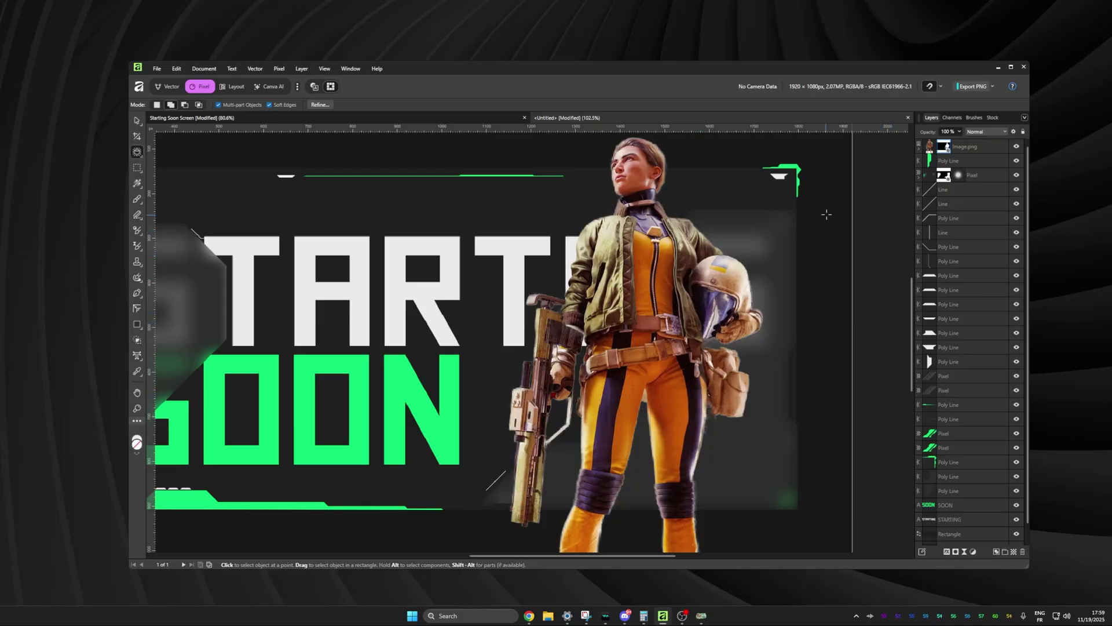
{"action": "left_click", "coordinate": [946, 151], "text": "alt"}
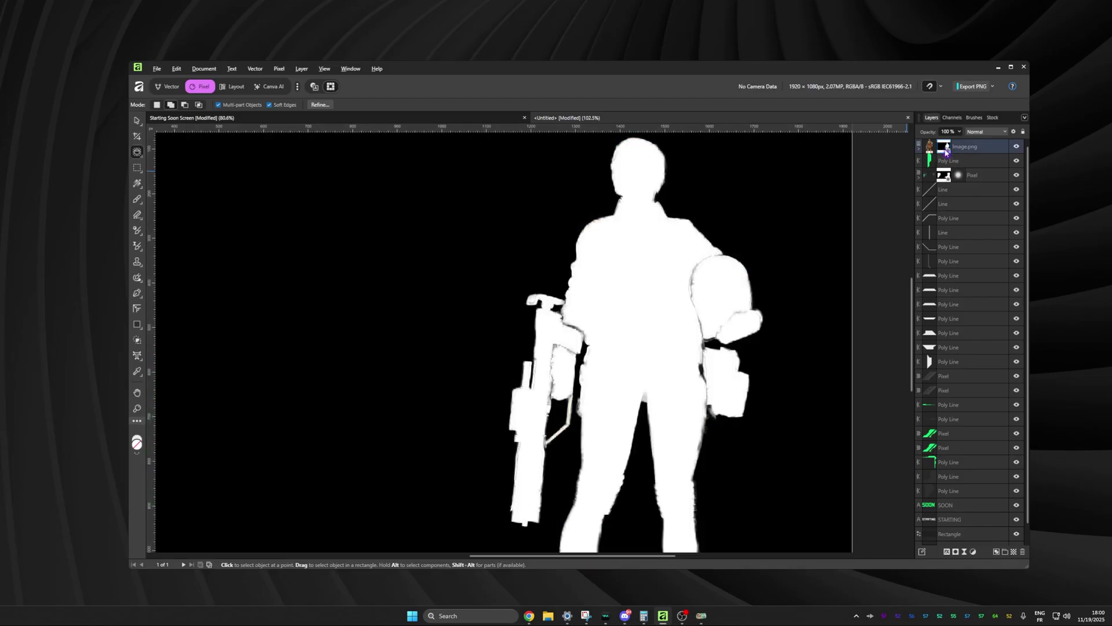
Step: Paint white with a 35 px brush over the mask gap between torso and helmet
{"action": "key", "text": "b"}
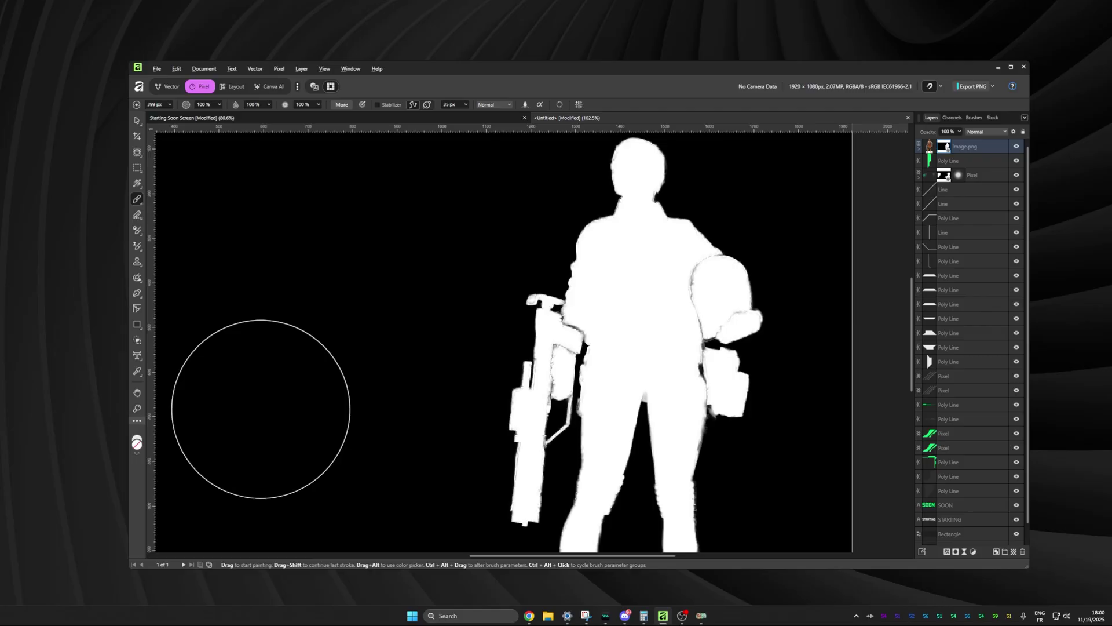
{"action": "left_click", "coordinate": [137, 452]}
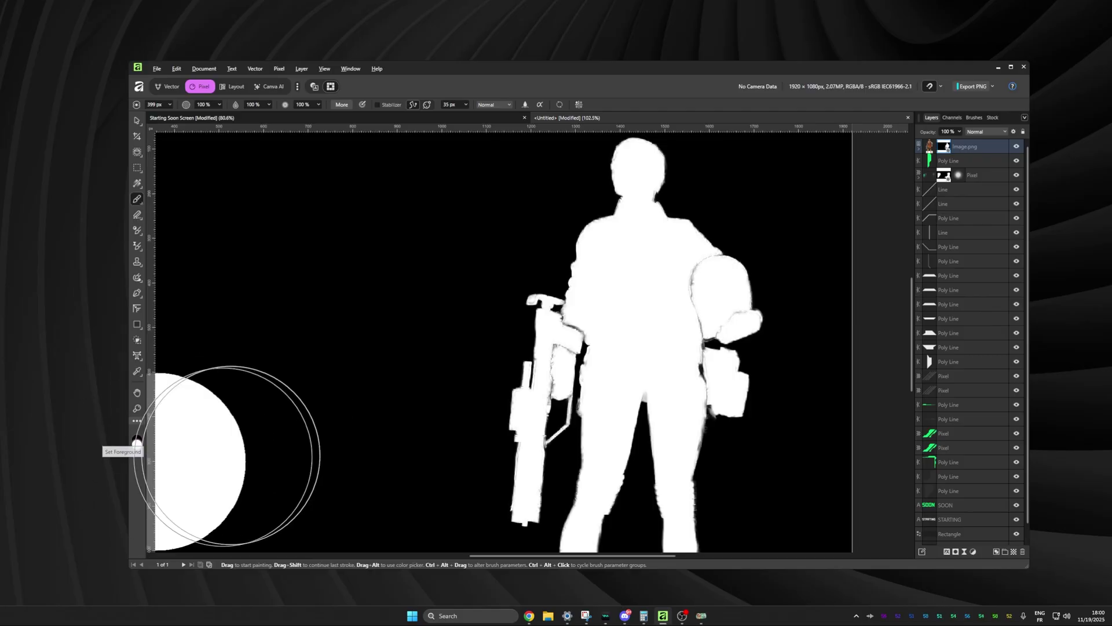
{"action": "left_click_drag", "start_coordinate": [593, 318], "coordinate": [668, 287]}
{"action": "key", "text": "ctrl+z"}
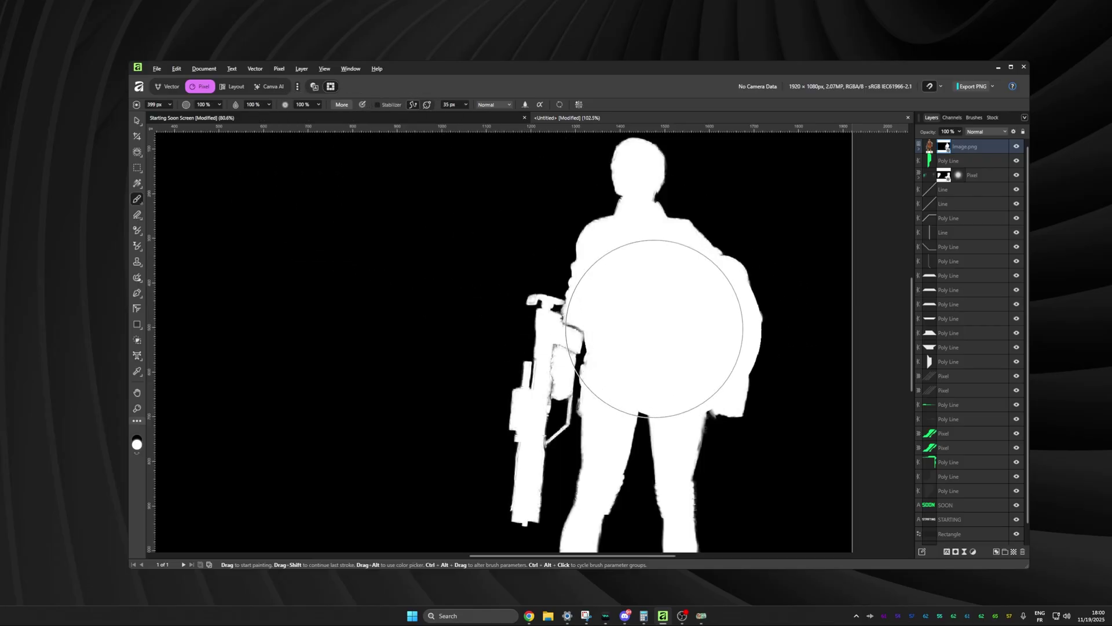
{"action": "left_click_drag", "start_coordinate": [183, 130], "coordinate": [148, 118]}
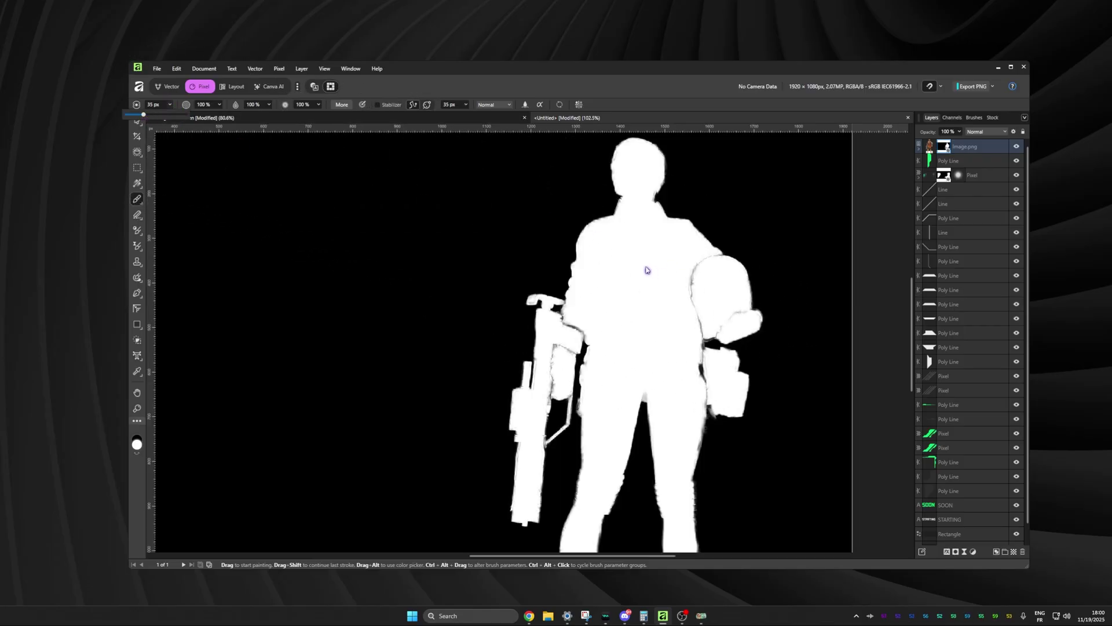
{"action": "mouse_move", "coordinate": [688, 267]}
{"action": "left_mouse_down"}
{"action": "mouse_move", "coordinate": [706, 262]}
{"action": "mouse_move", "coordinate": [691, 271]}
{"action": "mouse_move", "coordinate": [694, 303]}
{"action": "mouse_move", "coordinate": [678, 307]}
{"action": "left_mouse_up"}
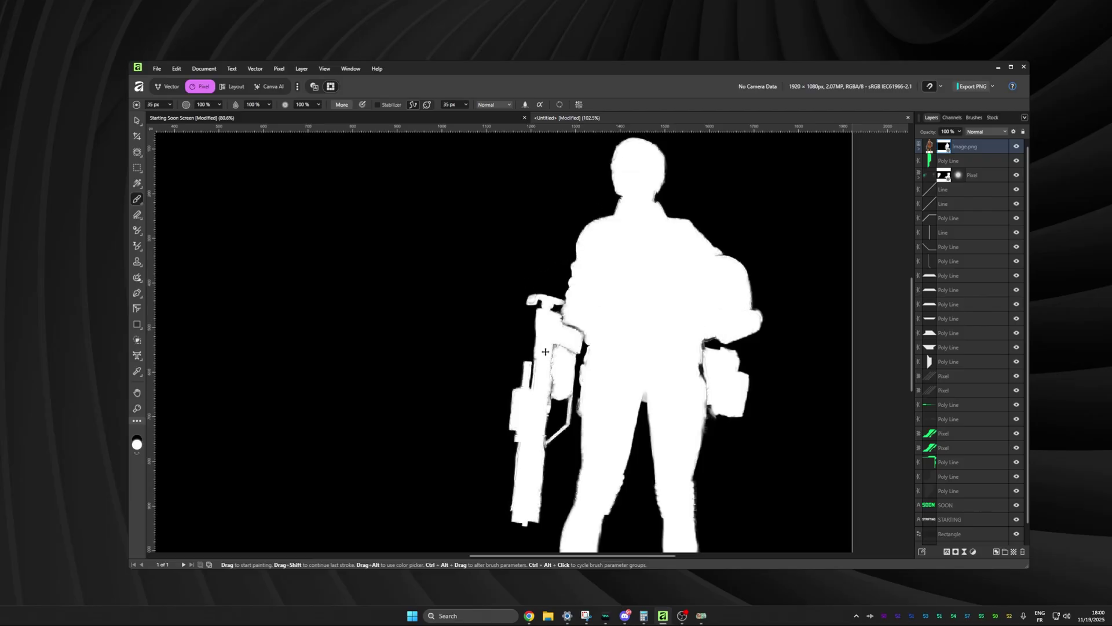
Step: Try a Levels adjustment with black at 41%, undo it, and return to the full composite
{"action": "key", "text": "ctrl+l"}
{"action": "left_click_drag", "start_coordinate": [718, 442], "coordinate": [789, 442]}
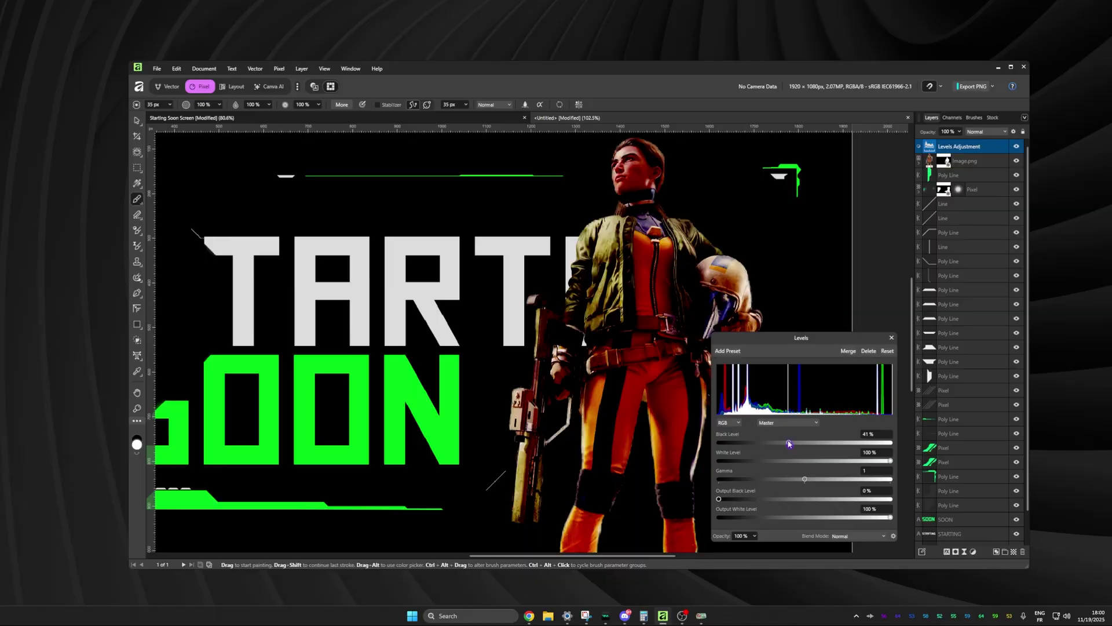
{"action": "key", "text": "ctrl+z"}
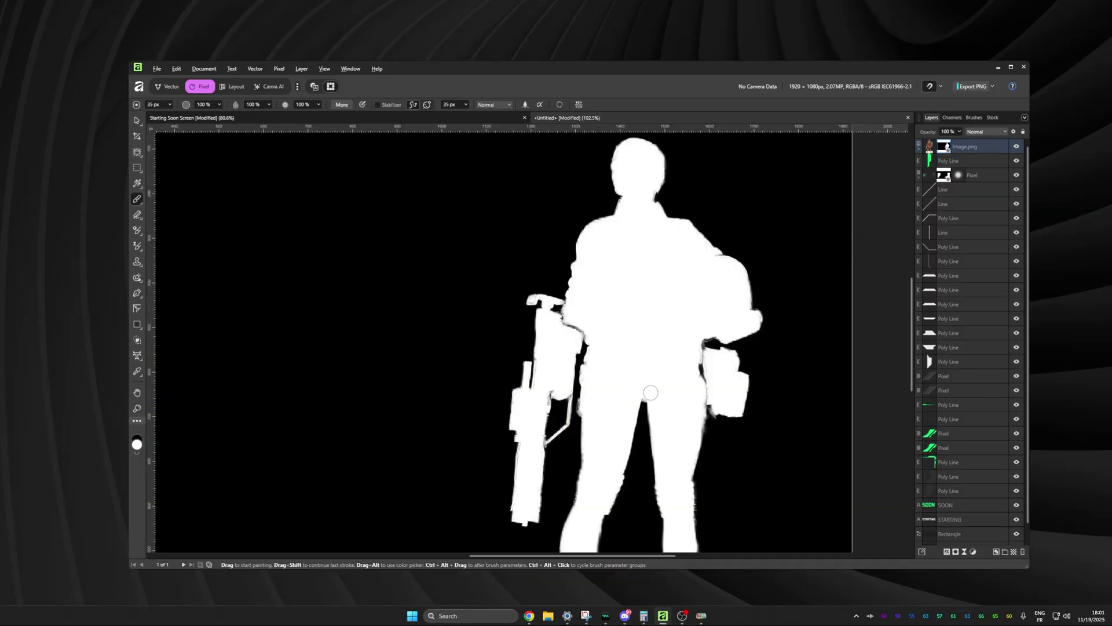
{"action": "left_click", "coordinate": [944, 148], "text": "alt"}
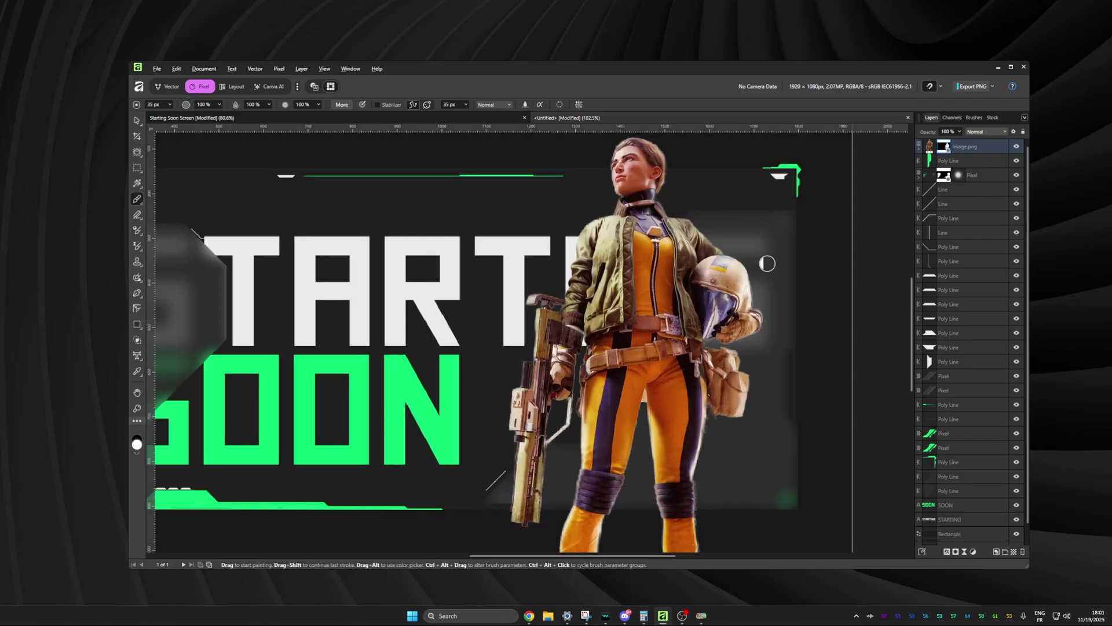
Step: Try out outer glow radius values in the character's Layer Effects, then close the dialog
{"action": "left_click", "coordinate": [947, 552]}
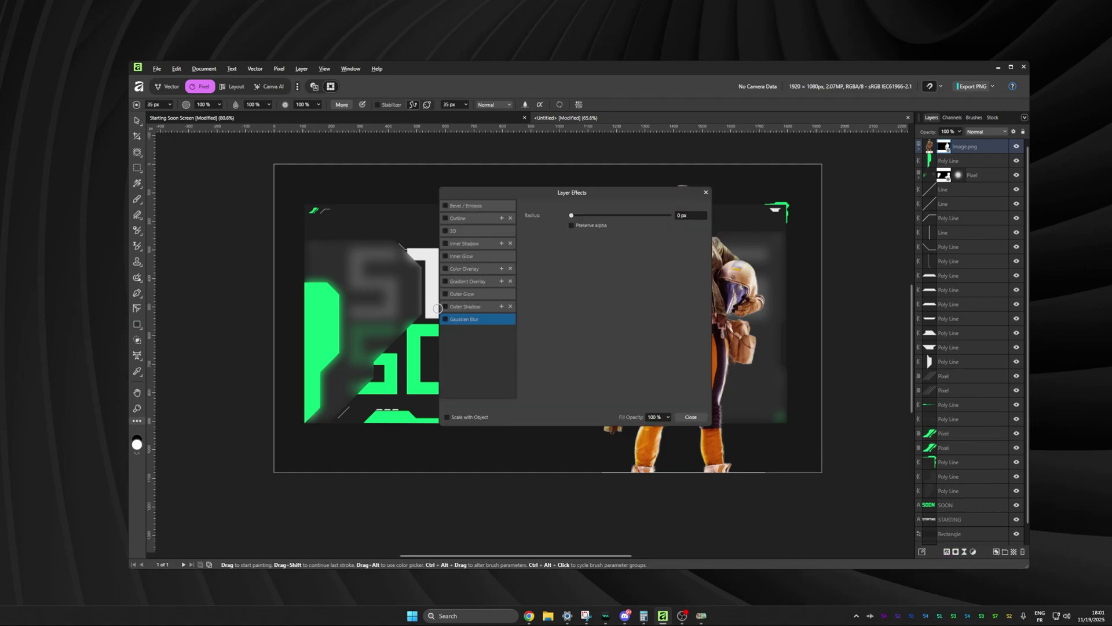
{"action": "left_click", "coordinate": [461, 294]}
{"action": "left_click_drag", "start_coordinate": [578, 192], "coordinate": [357, 194]}
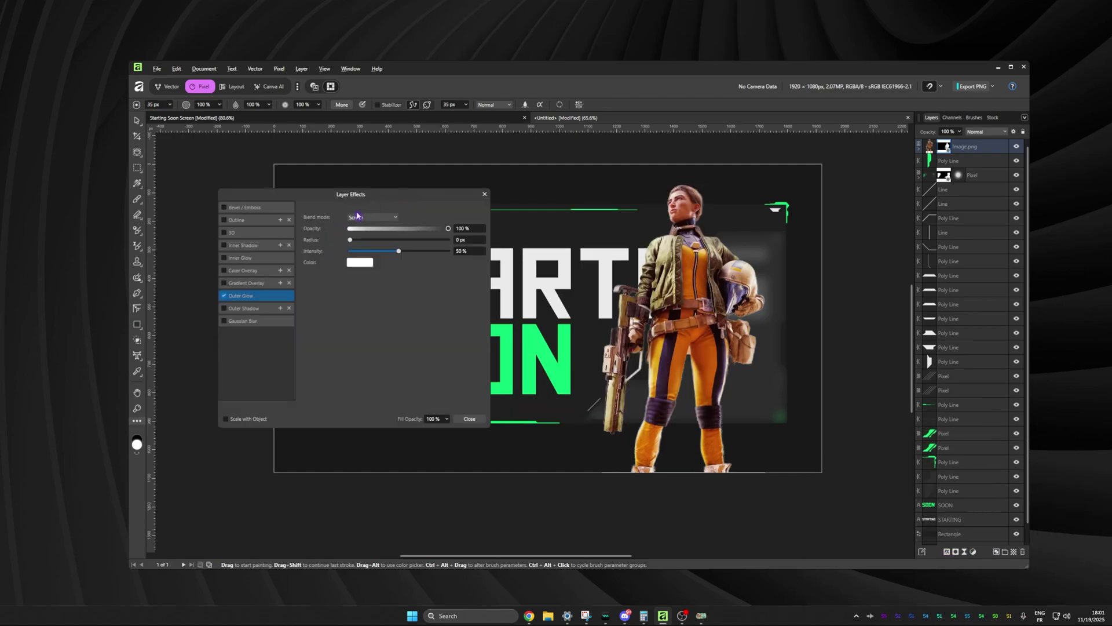
{"action": "left_click_drag", "start_coordinate": [351, 239], "coordinate": [399, 242]}
{"action": "left_click_drag", "start_coordinate": [416, 241], "coordinate": [403, 240]}
{"action": "key", "text": "Return"}
Step: Enable Outer Glow on the character image with a 6.9 px radius
{"action": "left_click", "coordinate": [943, 148]}
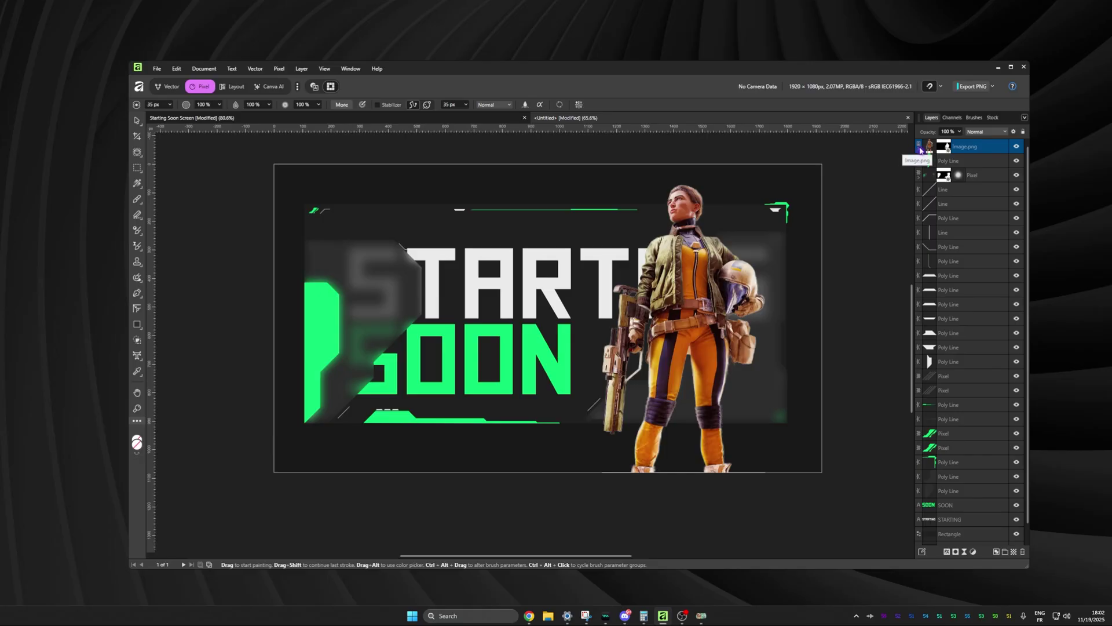
{"action": "left_click", "coordinate": [919, 149]}
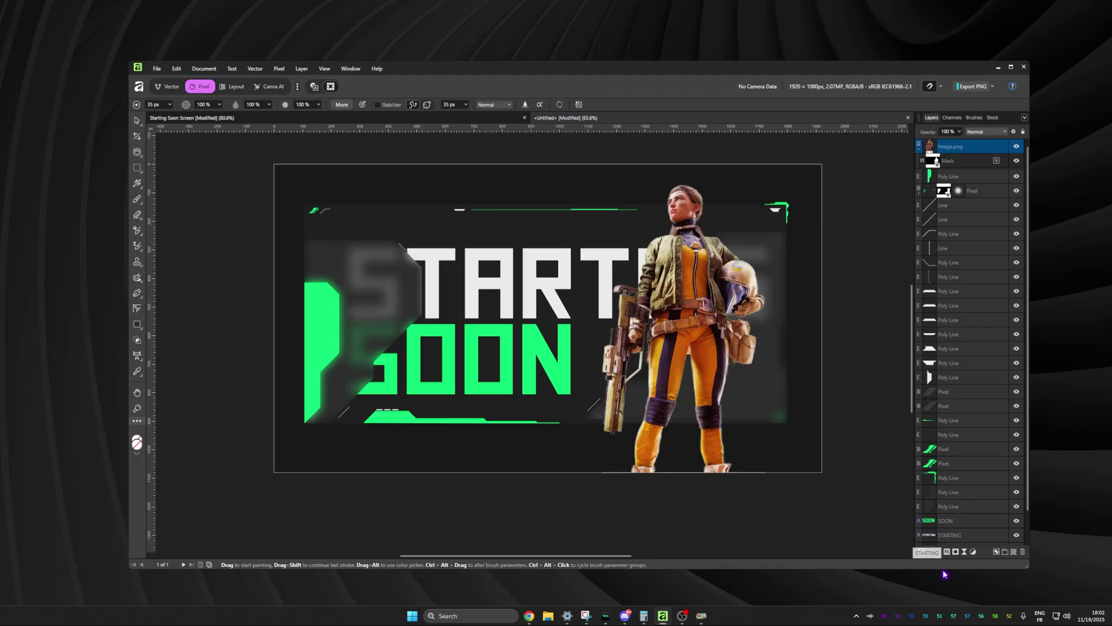
{"action": "left_click", "coordinate": [947, 552]}
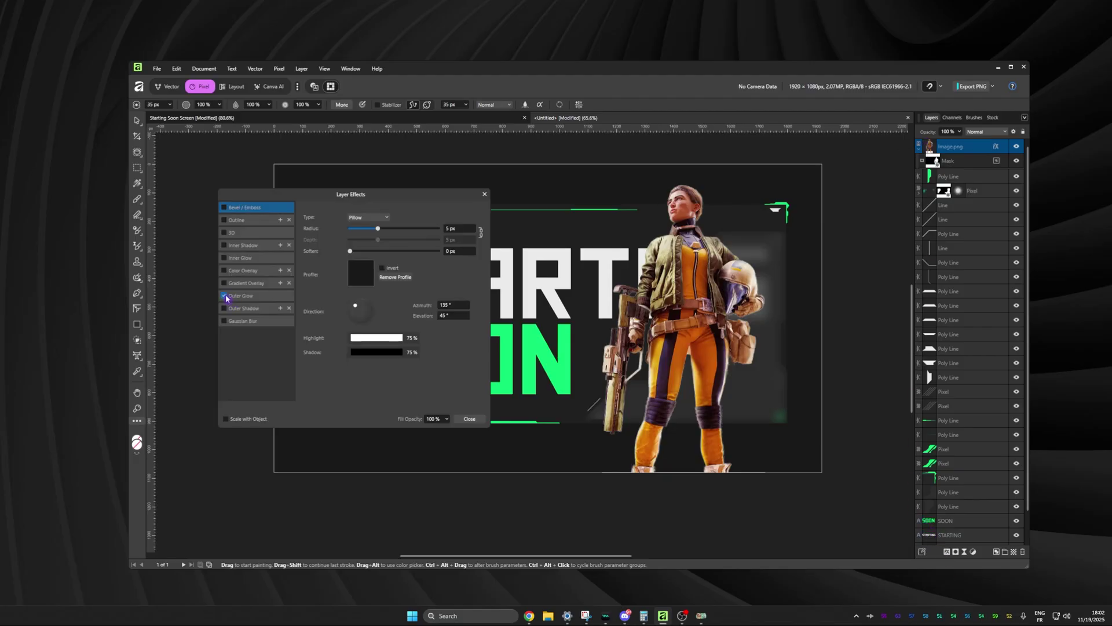
{"action": "left_click", "coordinate": [224, 296]}
{"action": "left_click_drag", "start_coordinate": [390, 241], "coordinate": [385, 242]}
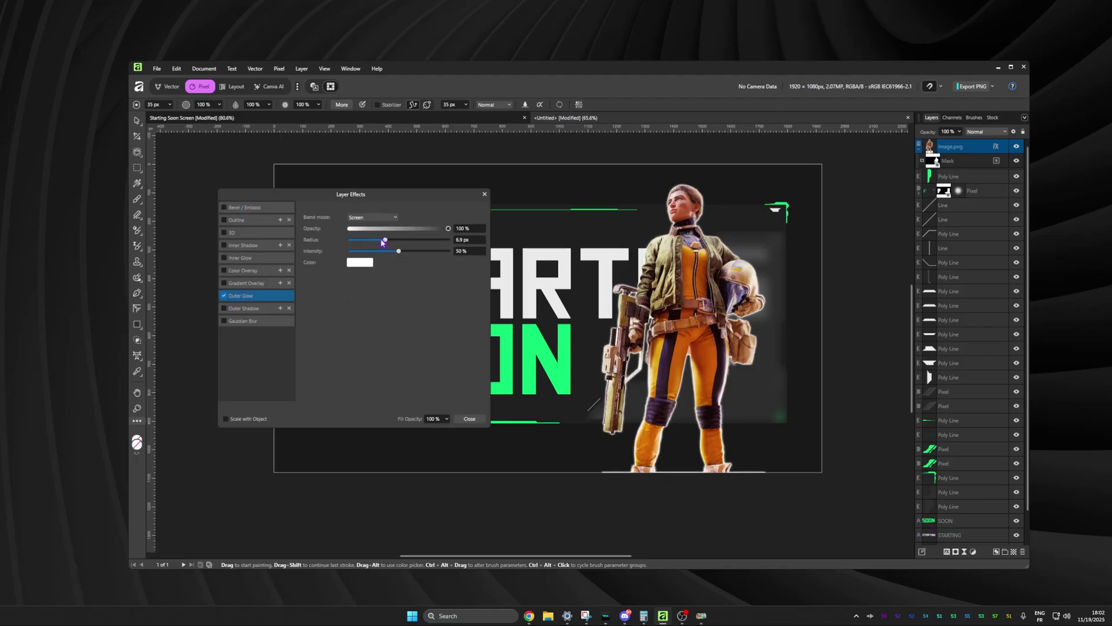
{"action": "key", "text": "Return"}
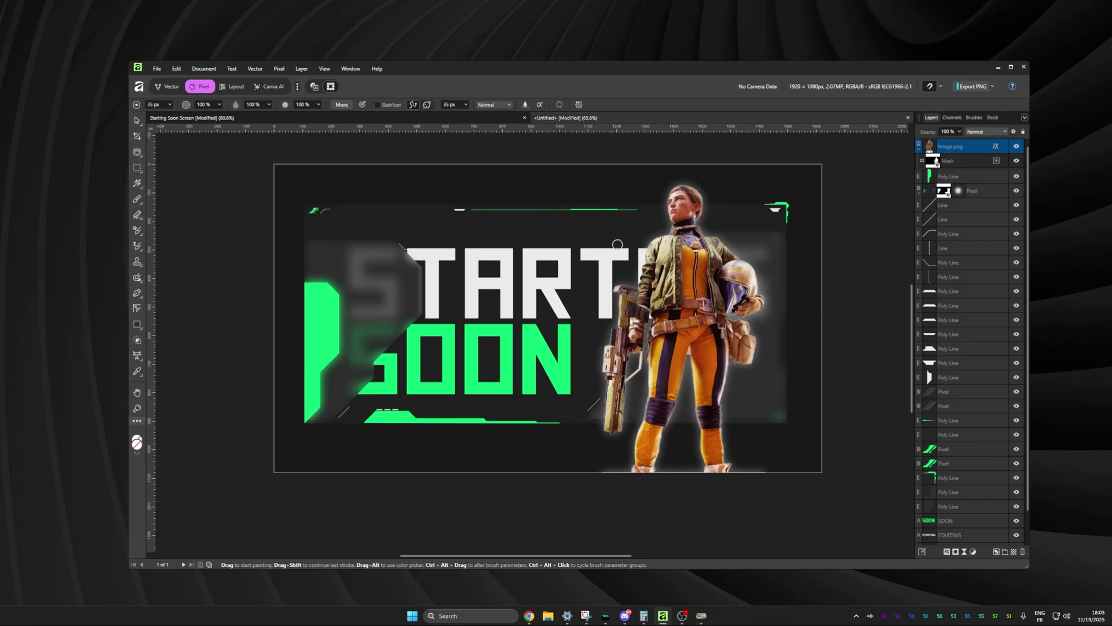
Step: Shift the character about 77 px left and select the background Rectangle's area
{"action": "left_click", "coordinate": [137, 120]}
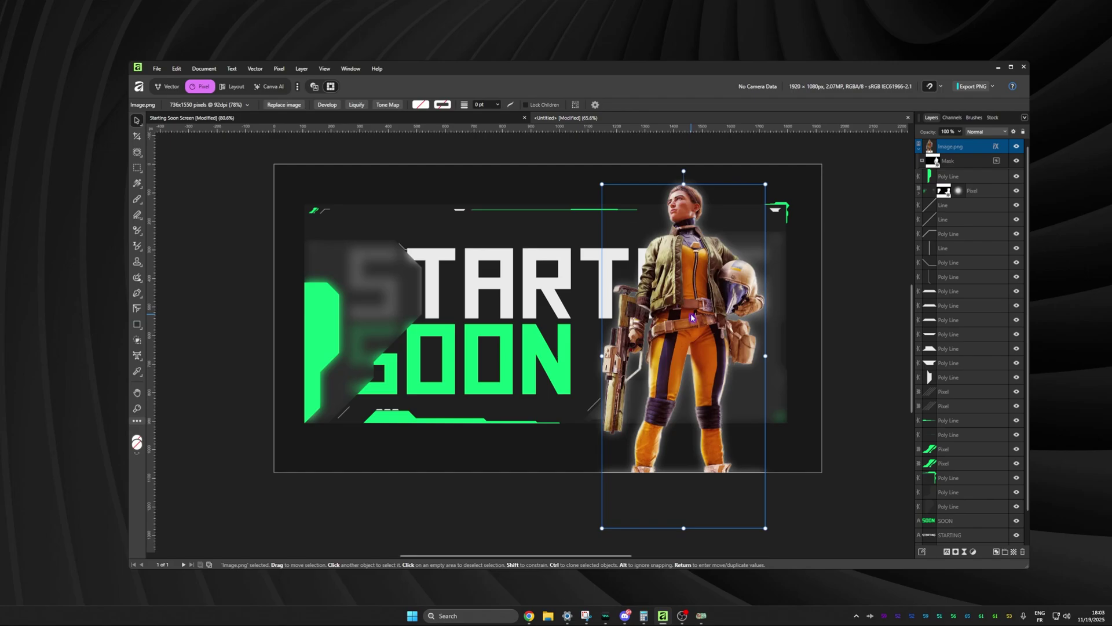
{"action": "left_click_drag", "start_coordinate": [691, 318], "coordinate": [648, 319]}
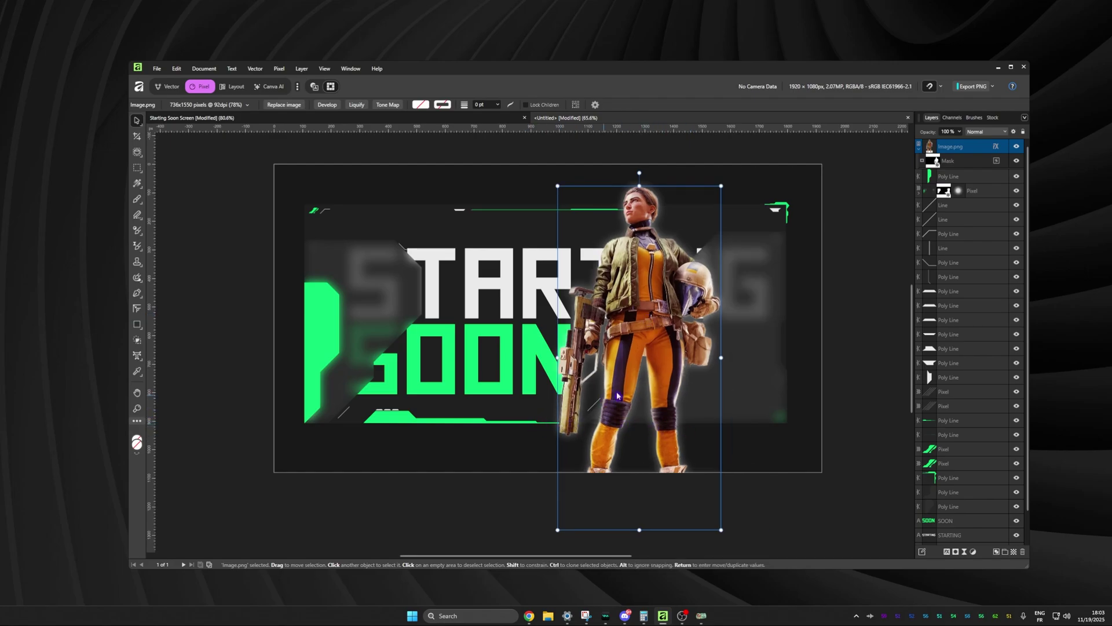
{"action": "scroll", "coordinate": [964, 319], "scroll_direction": "down", "scroll_amount": 1}
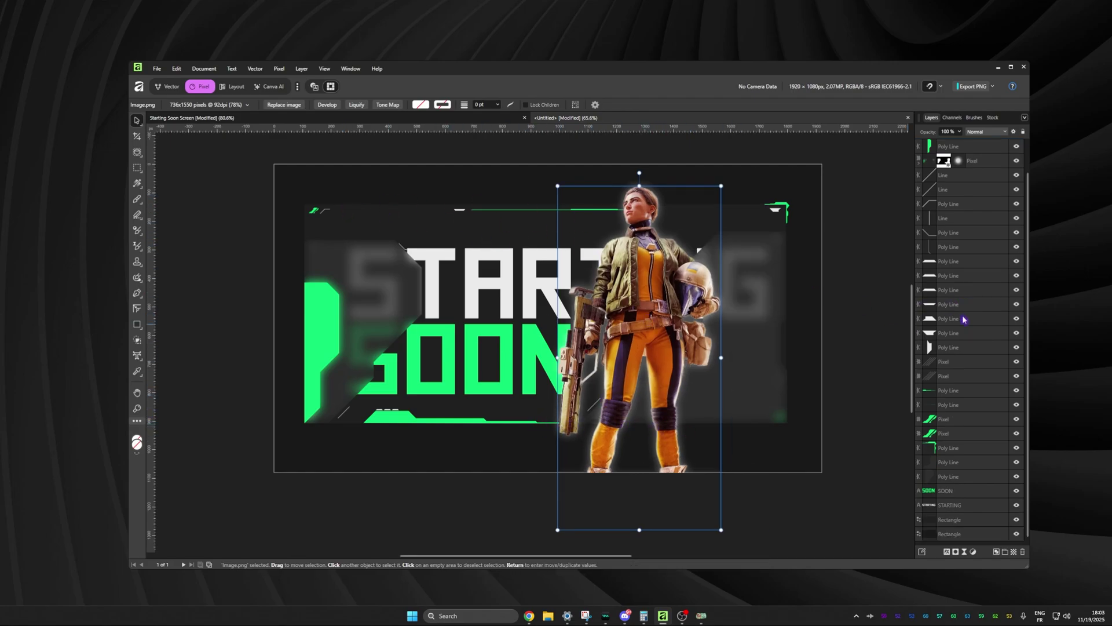
{"action": "left_click", "coordinate": [934, 522], "text": "ctrl"}
{"action": "scroll", "coordinate": [941, 223], "scroll_direction": "up", "scroll_amount": 1}
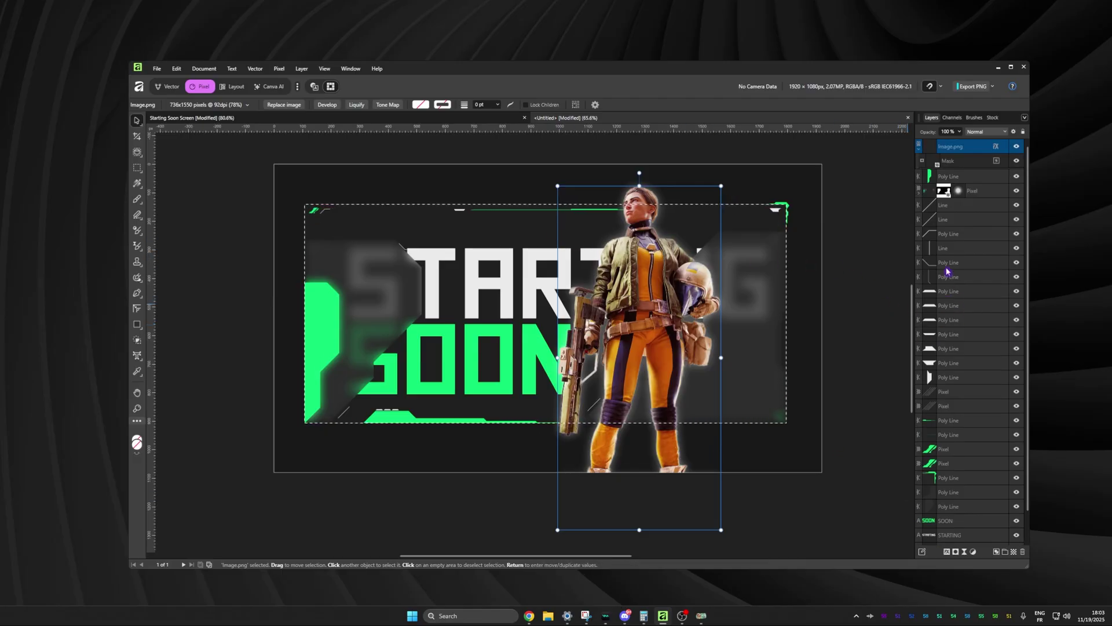
Step: In the isolated mask, paint white inside the selection, then set a 70 px black brush
{"action": "left_click", "coordinate": [932, 163], "text": "alt"}
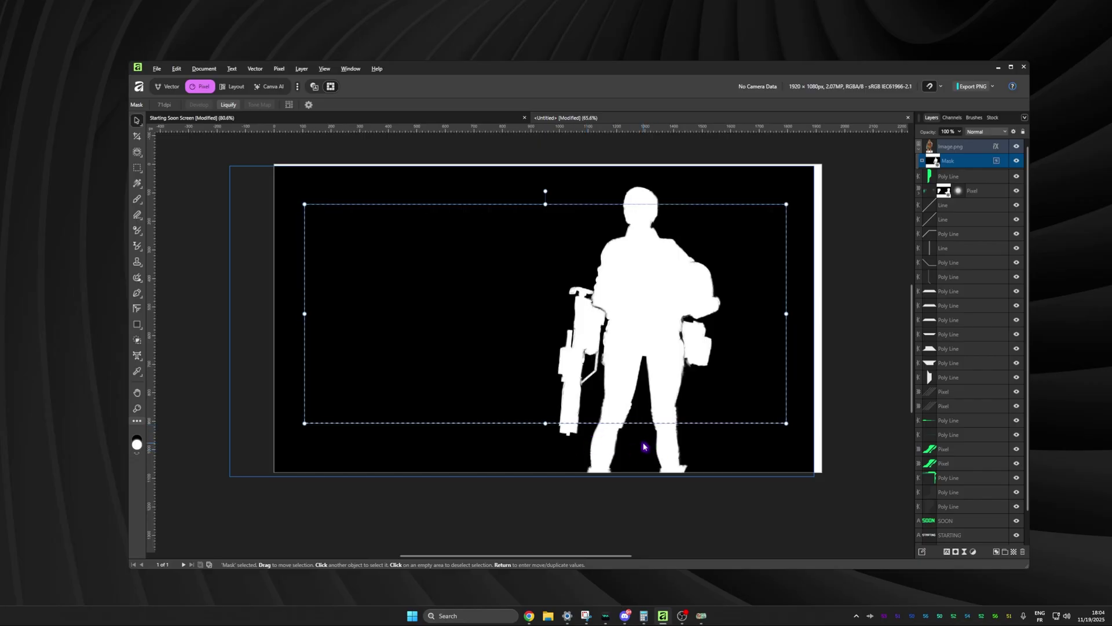
{"action": "key", "text": "b"}
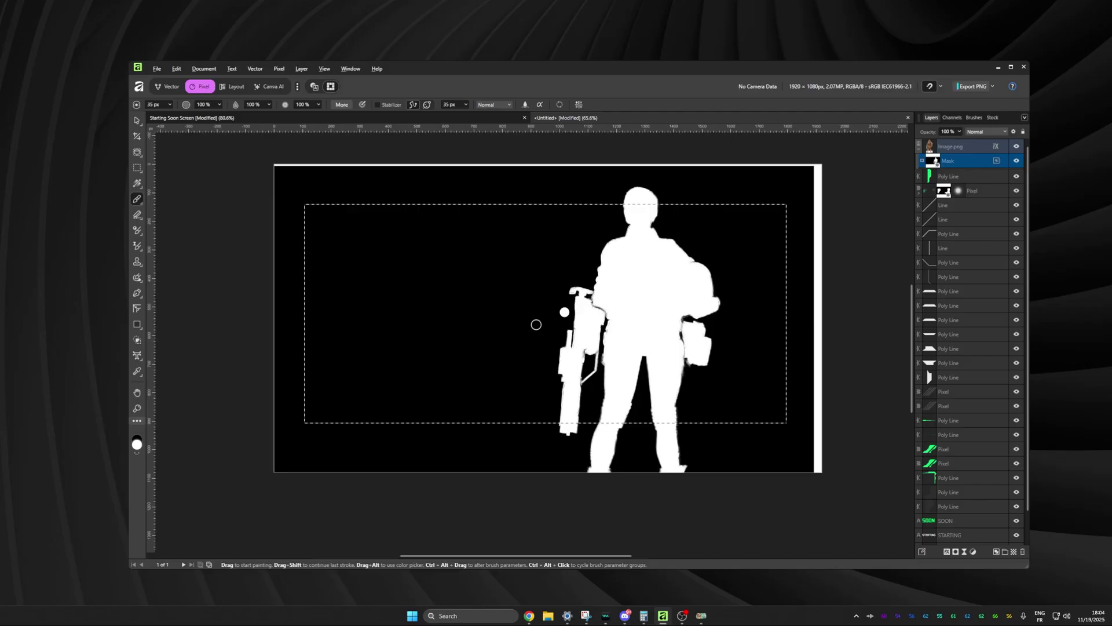
{"action": "mouse_move", "coordinate": [404, 134]}
{"action": "left_mouse_down"}
{"action": "mouse_move", "coordinate": [360, 144]}
{"action": "mouse_move", "coordinate": [345, 272]}
{"action": "left_mouse_up"}
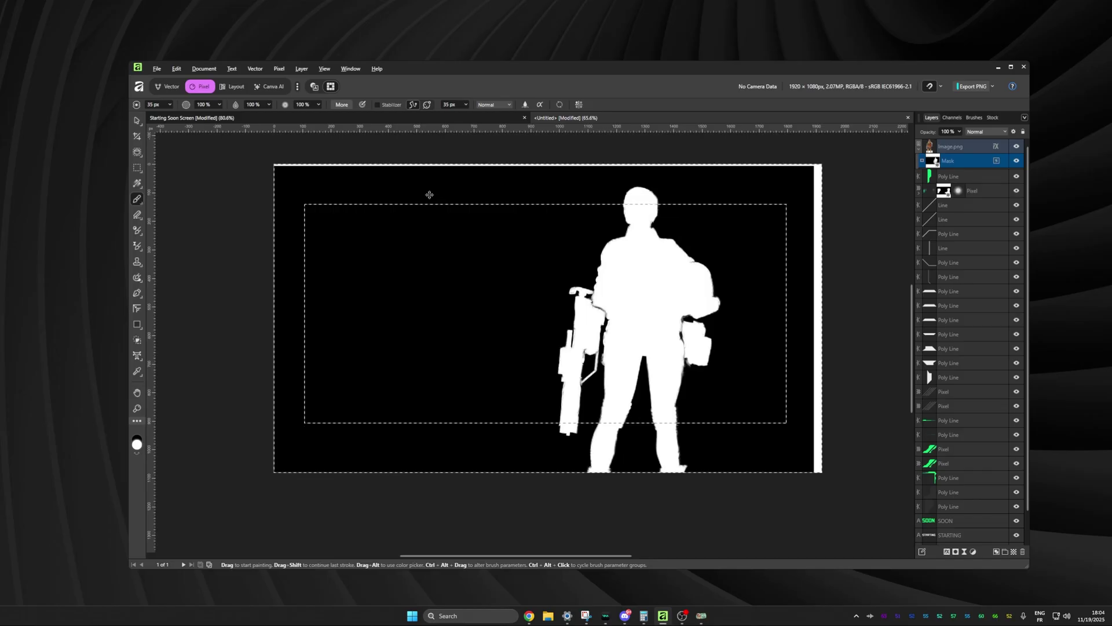
{"action": "left_click", "coordinate": [140, 444]}
{"action": "left_click_drag", "start_coordinate": [178, 117], "coordinate": [191, 117]}
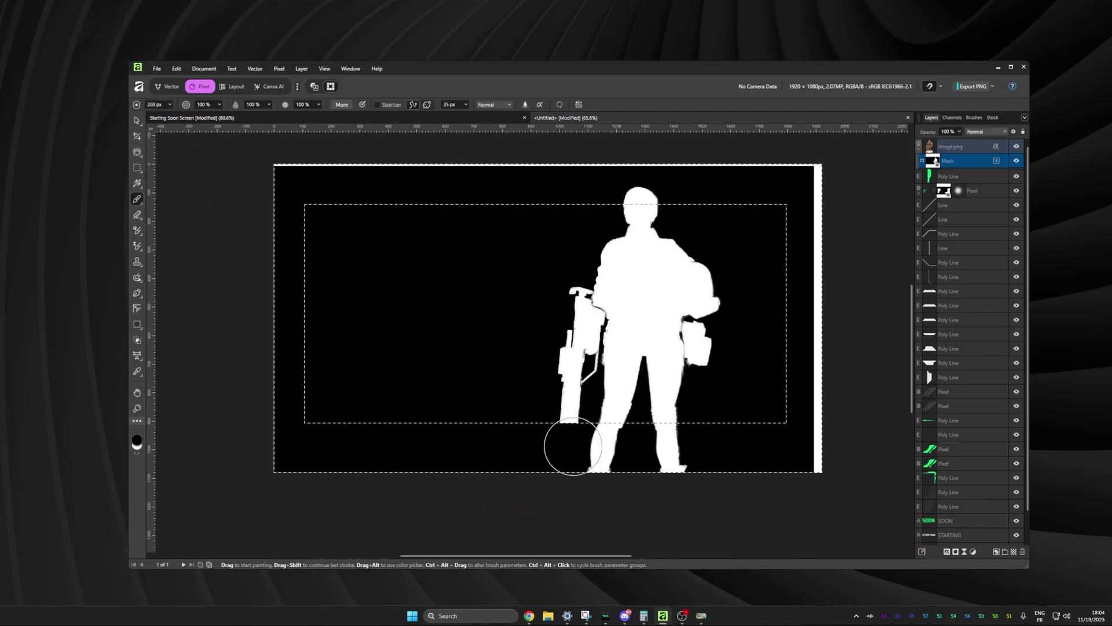
Step: Paint black over the legs below the panel edge and the mask's right-edge strip
{"action": "mouse_move", "coordinate": [505, 444]}
{"action": "left_mouse_down"}
{"action": "mouse_move", "coordinate": [714, 441]}
{"action": "mouse_move", "coordinate": [681, 427]}
{"action": "mouse_move", "coordinate": [598, 426]}
{"action": "left_mouse_up"}
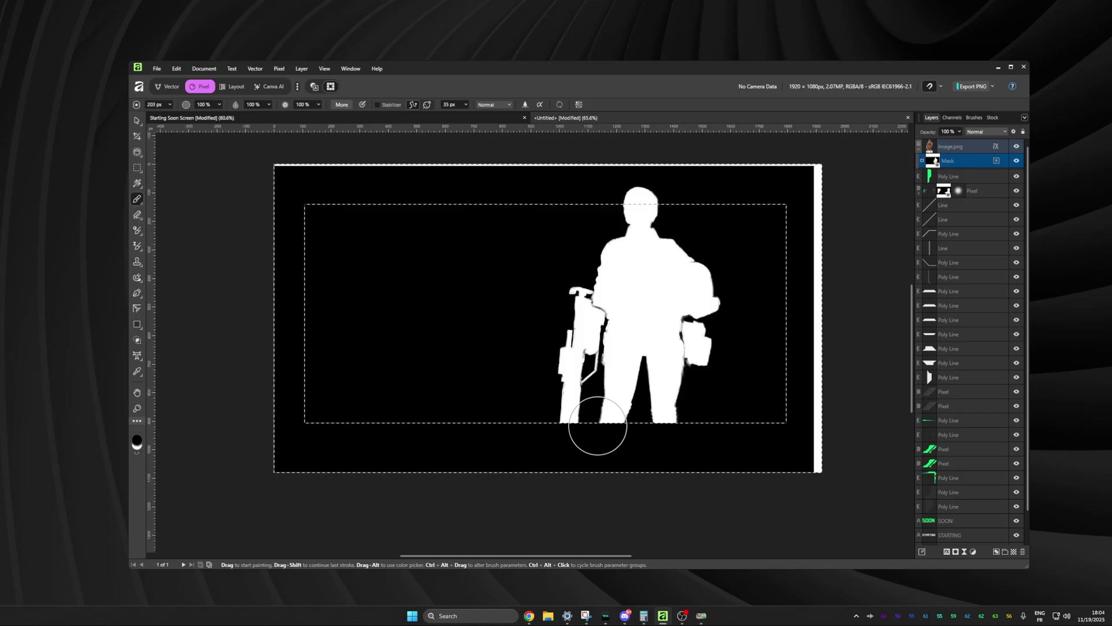
{"action": "left_click_drag", "start_coordinate": [638, 191], "coordinate": [583, 194]}
{"action": "key", "text": "ctrl+z"}
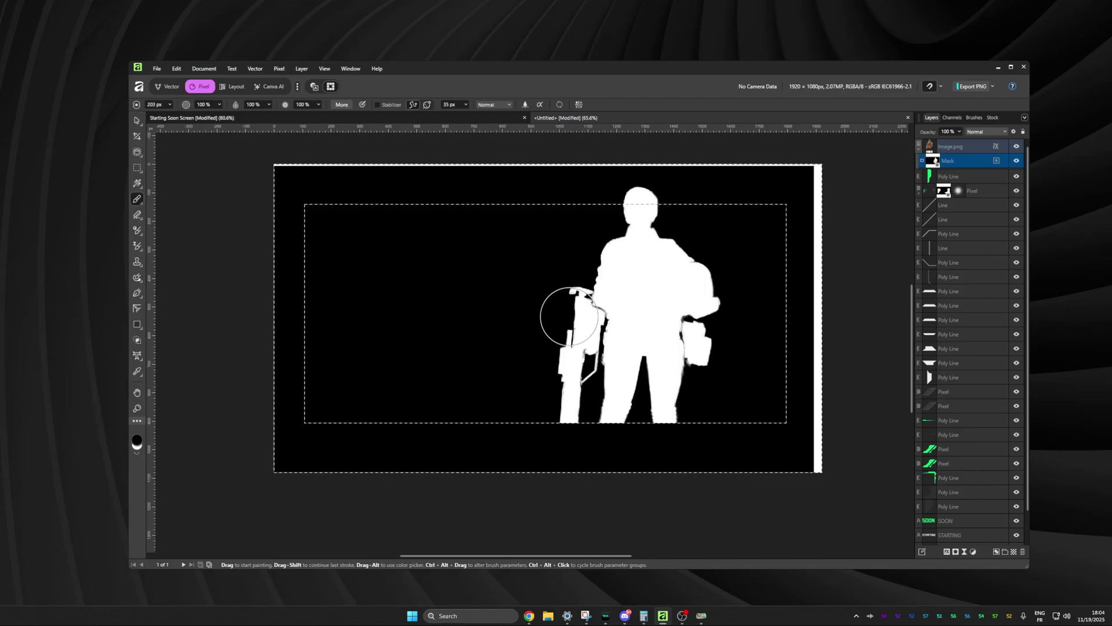
{"action": "key", "text": "ctrl+d"}
{"action": "left_click_drag", "start_coordinate": [814, 204], "coordinate": [904, 186]}
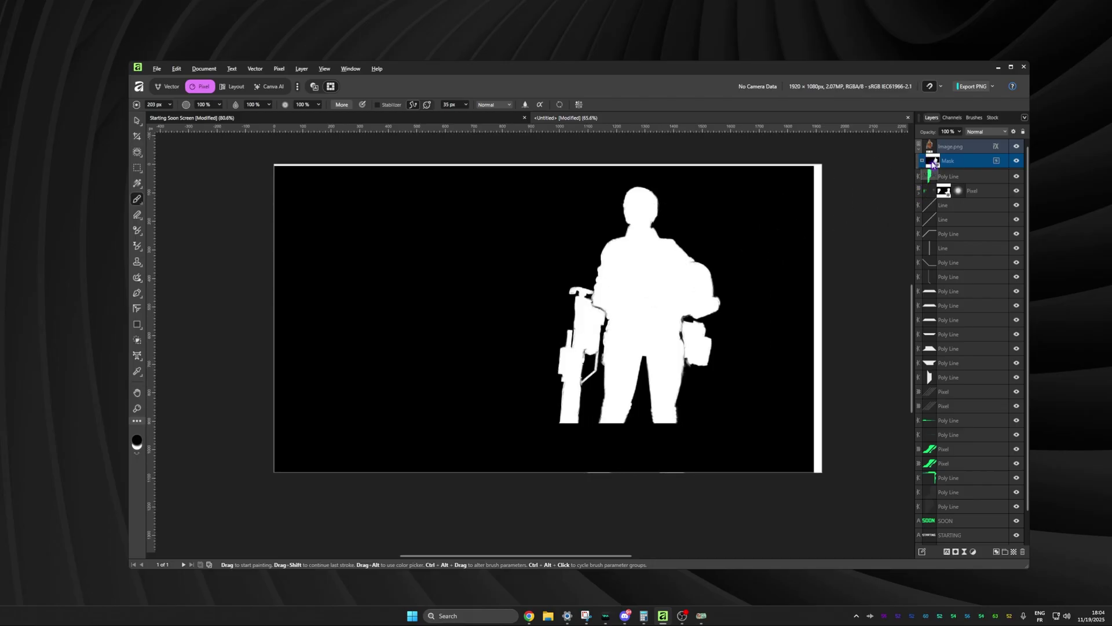
{"action": "left_click", "coordinate": [930, 163], "text": "alt"}
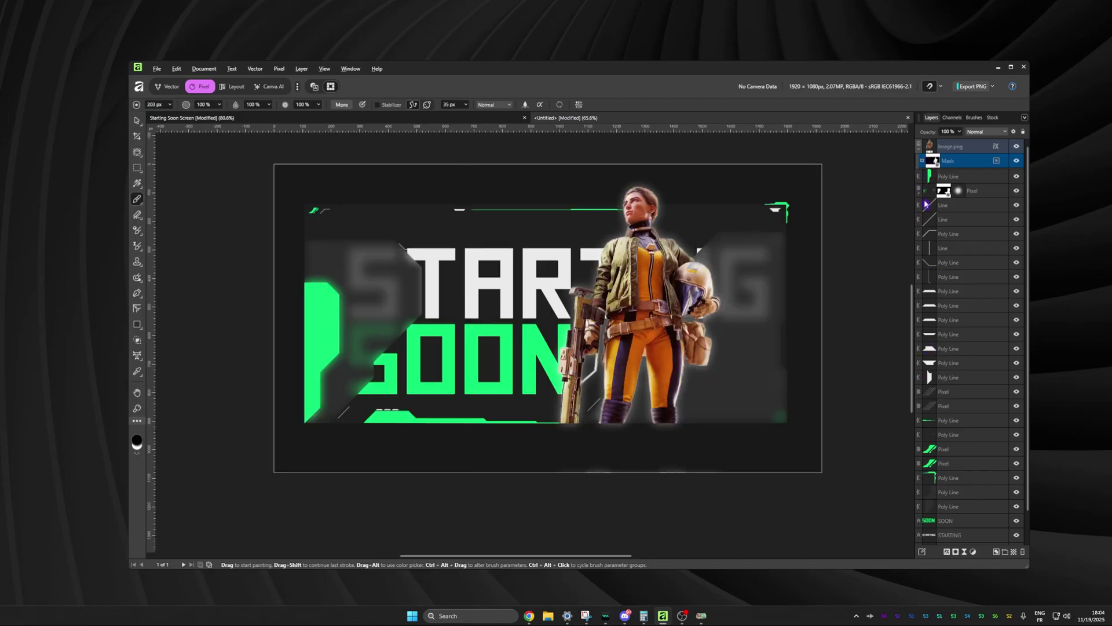
Step: Toggle the character's Outer Glow off, on to compare, off again, and close Layer Effects
{"action": "left_click", "coordinate": [996, 148]}
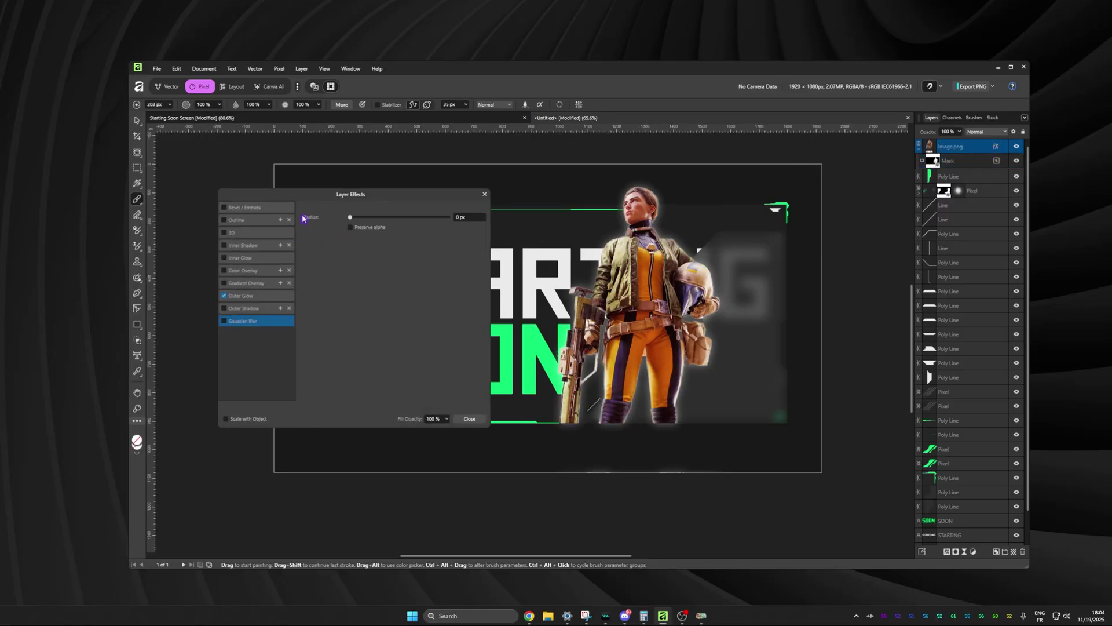
{"action": "left_click", "coordinate": [224, 296]}
{"action": "left_click", "coordinate": [224, 296]}
{"action": "left_click", "coordinate": [225, 296]}
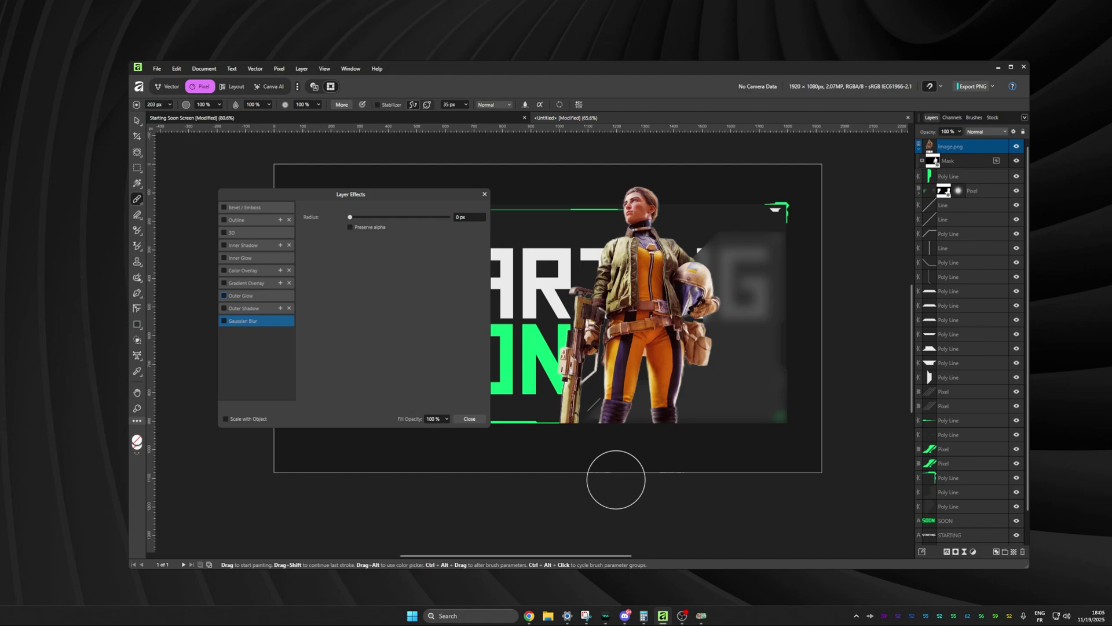
{"action": "left_click", "coordinate": [485, 194]}
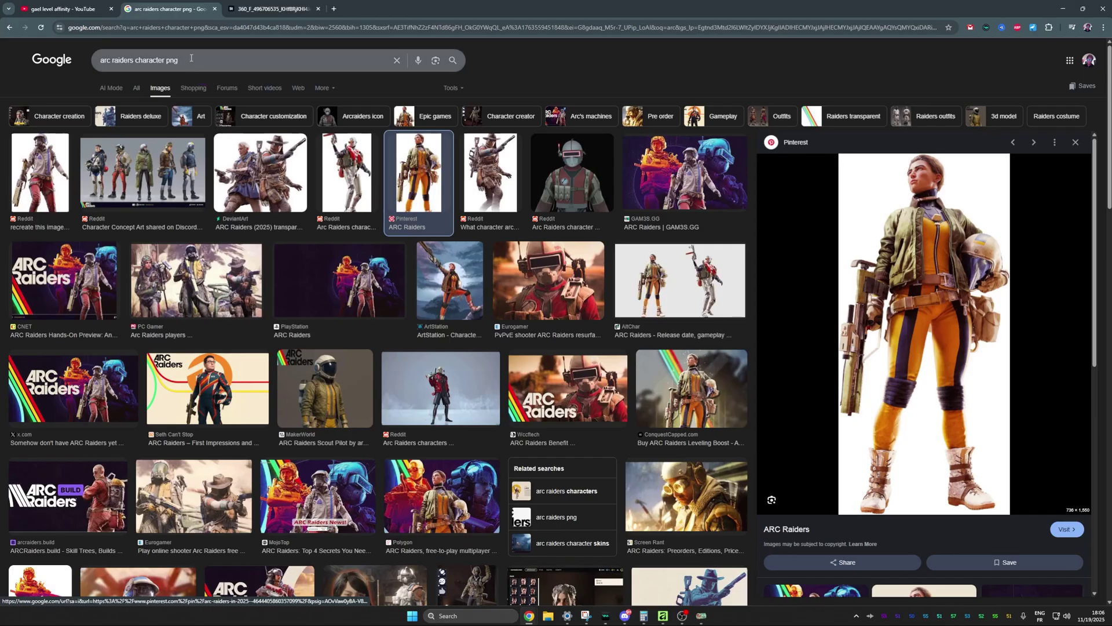
Step: Search Google Images for 'light leak' and copy the Prism Light Leak Overlays image
{"action": "triple_click", "coordinate": [130, 51]}
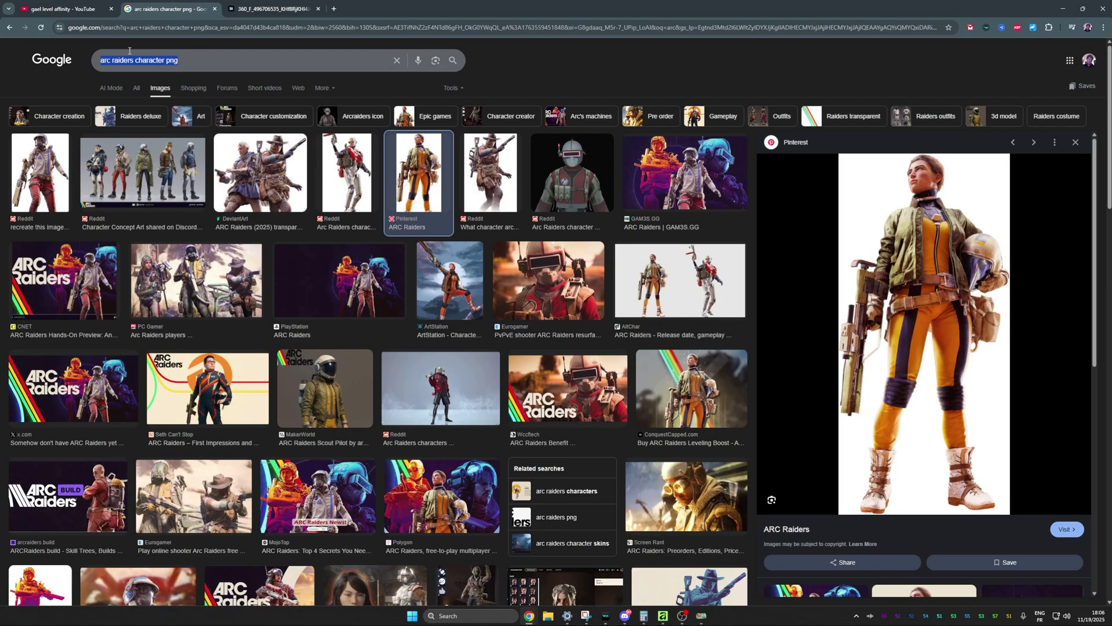
{"action": "type", "text": "light leak"}
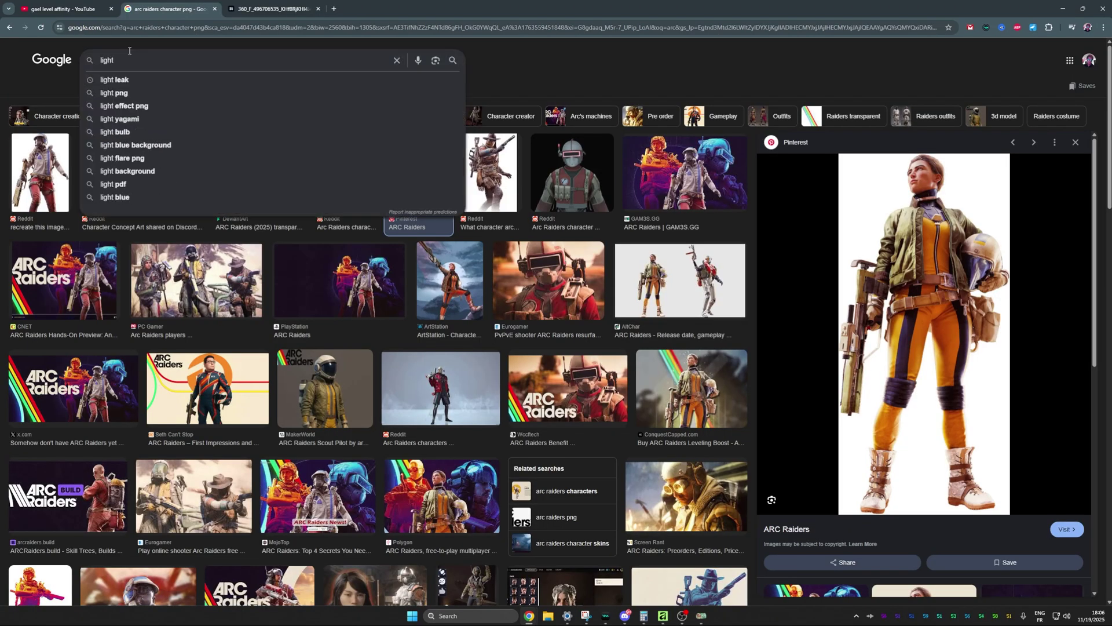
{"action": "key", "text": "Return"}
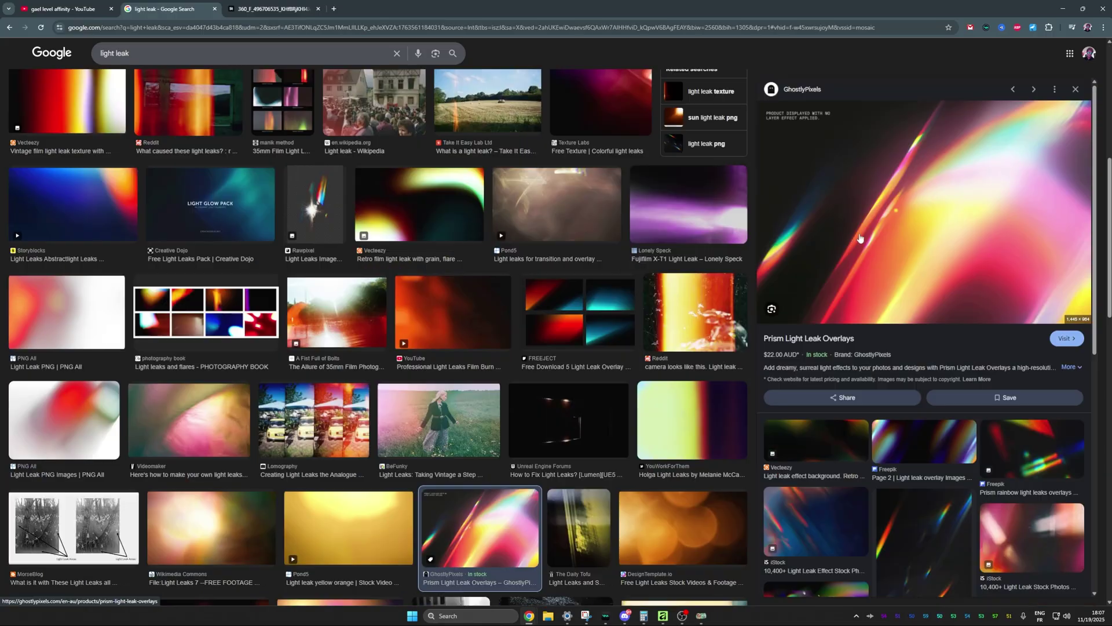
{"action": "right_click", "coordinate": [885, 169]}
{"action": "left_click", "coordinate": [905, 299]}
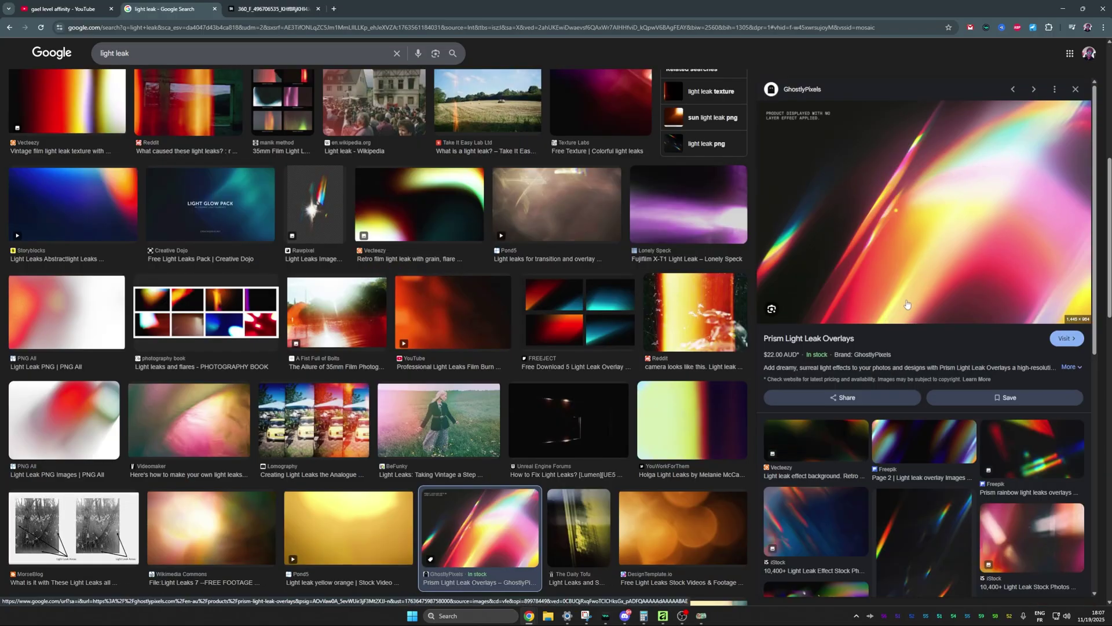
Step: Paste the light leak into the poster, rotate it, and move it into the top-left corner
{"action": "key", "text": "alt+Tab"}
{"action": "key", "text": "ctrl+v"}
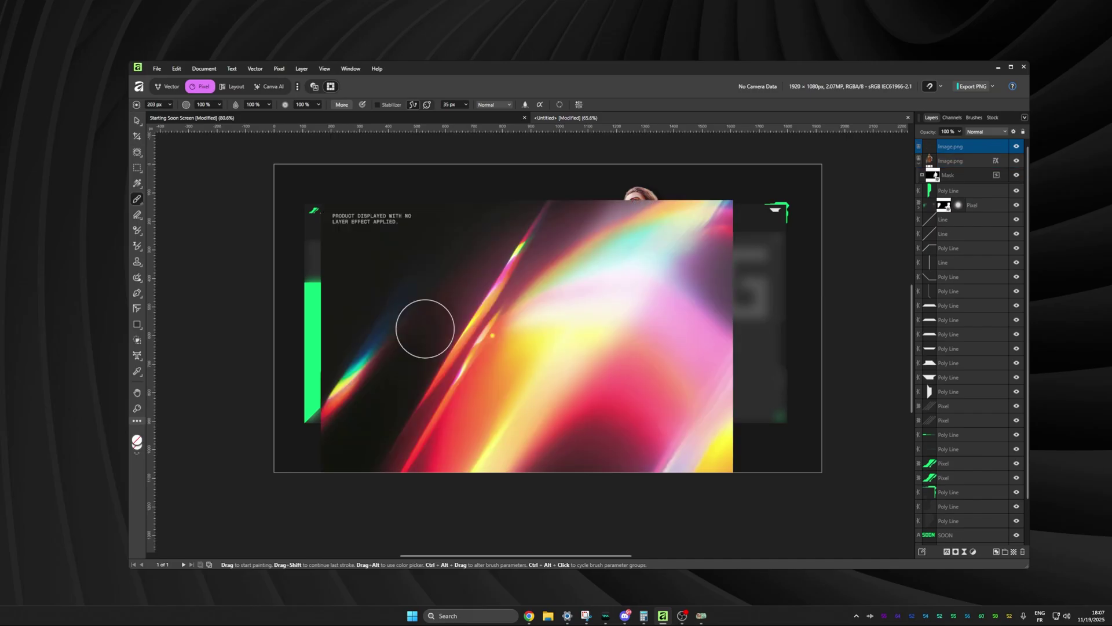
{"action": "key", "text": "v"}
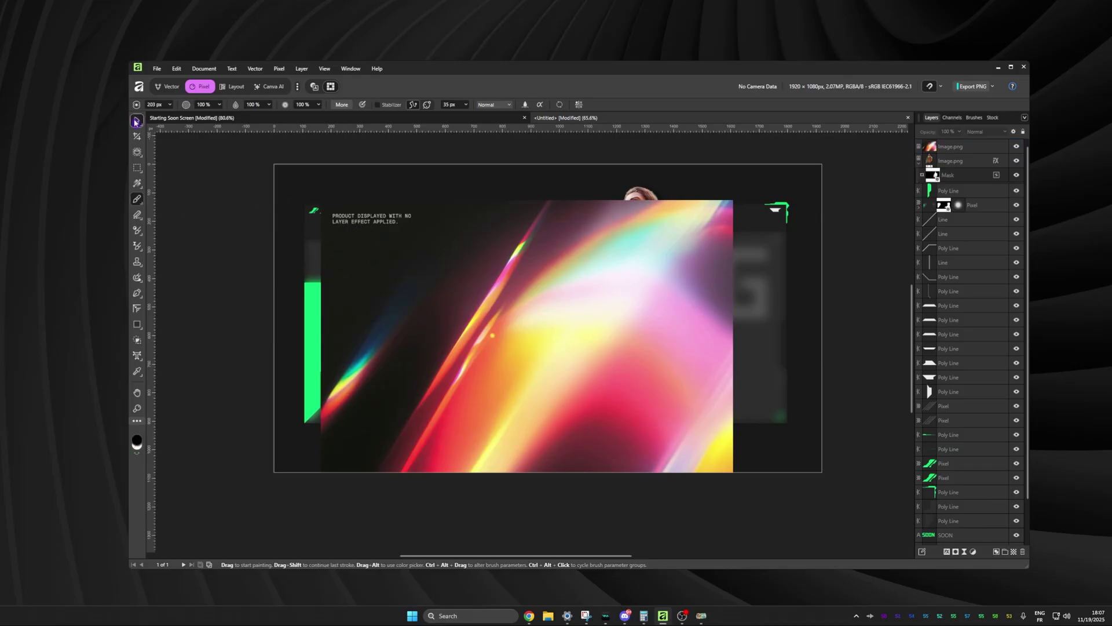
{"action": "mouse_move", "coordinate": [527, 187]}
{"action": "left_mouse_down"}
{"action": "mouse_move", "coordinate": [631, 417]}
{"action": "mouse_move", "coordinate": [475, 447]}
{"action": "left_mouse_up"}
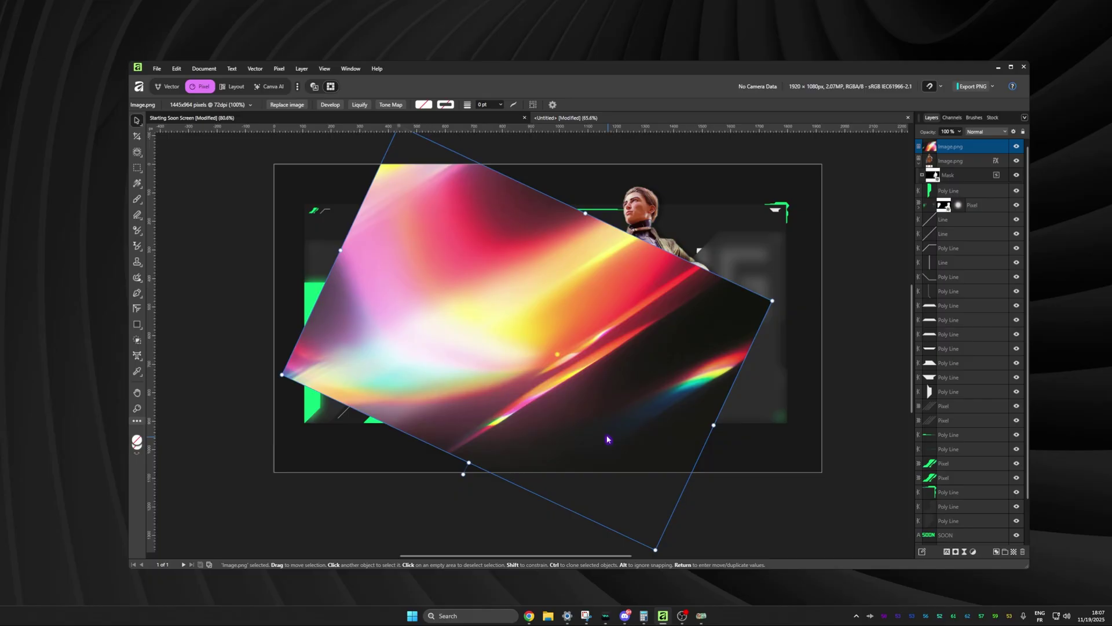
{"action": "left_click_drag", "start_coordinate": [498, 371], "coordinate": [273, 180]}
Step: Set the light leak to Lighten blending and add a mask with the Erase Brush
{"action": "left_click", "coordinate": [985, 133]}
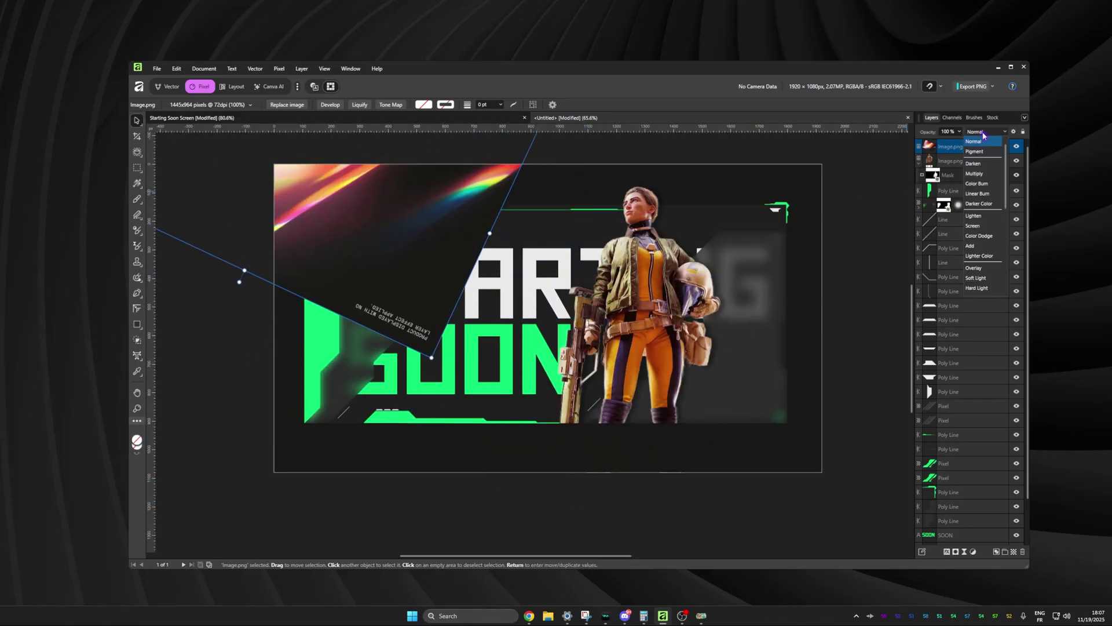
{"action": "left_click", "coordinate": [982, 194]}
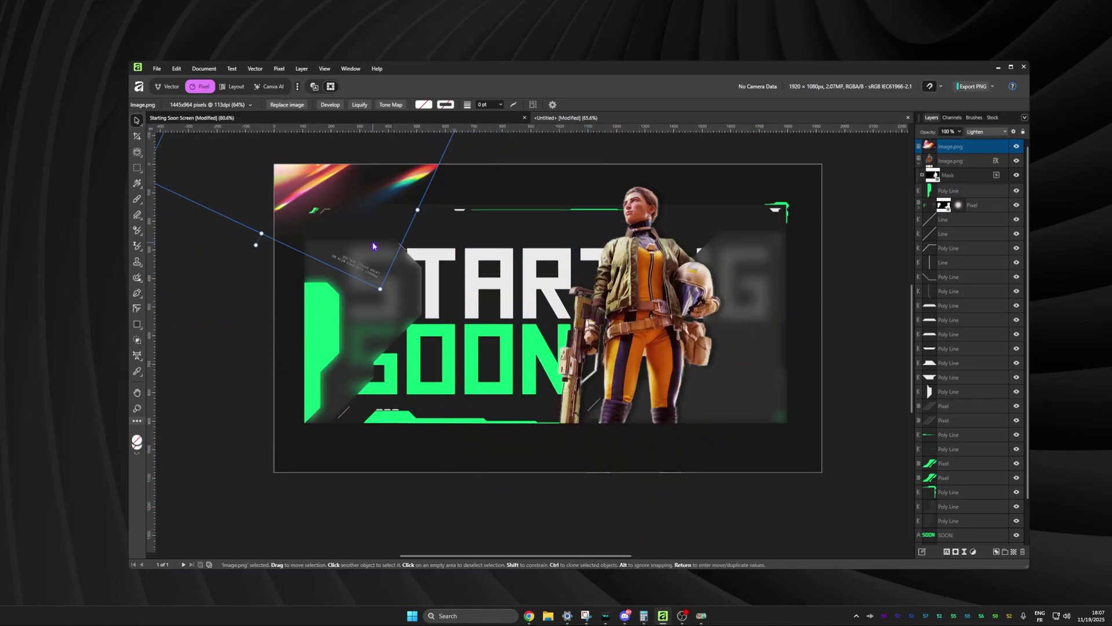
{"action": "left_click", "coordinate": [137, 215]}
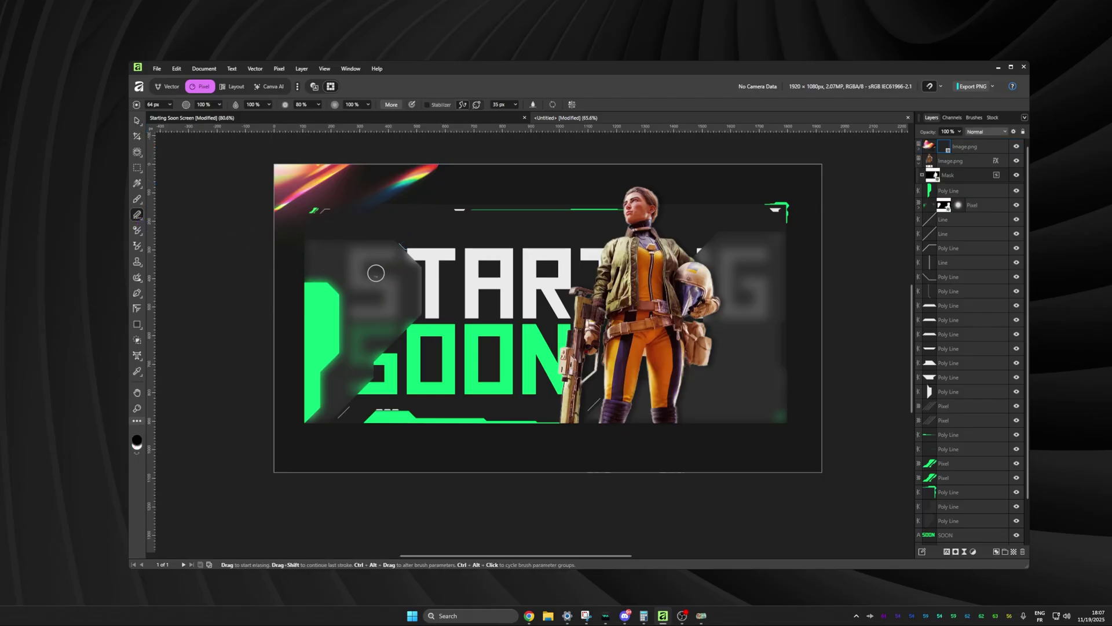
{"action": "left_click", "coordinate": [376, 273]}
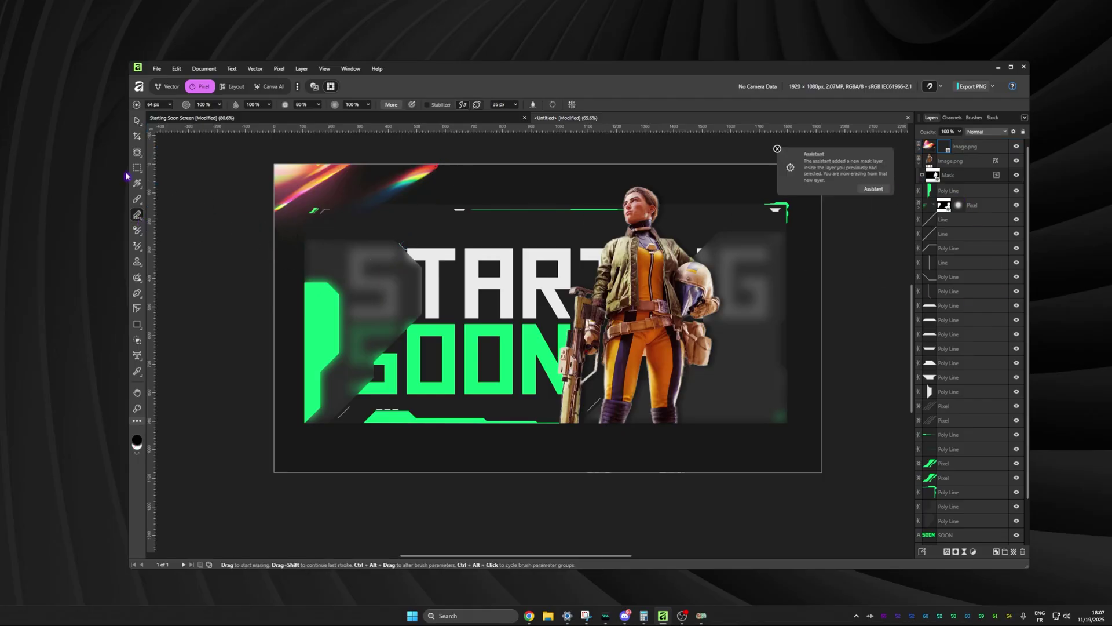
{"action": "left_click", "coordinate": [138, 120]}
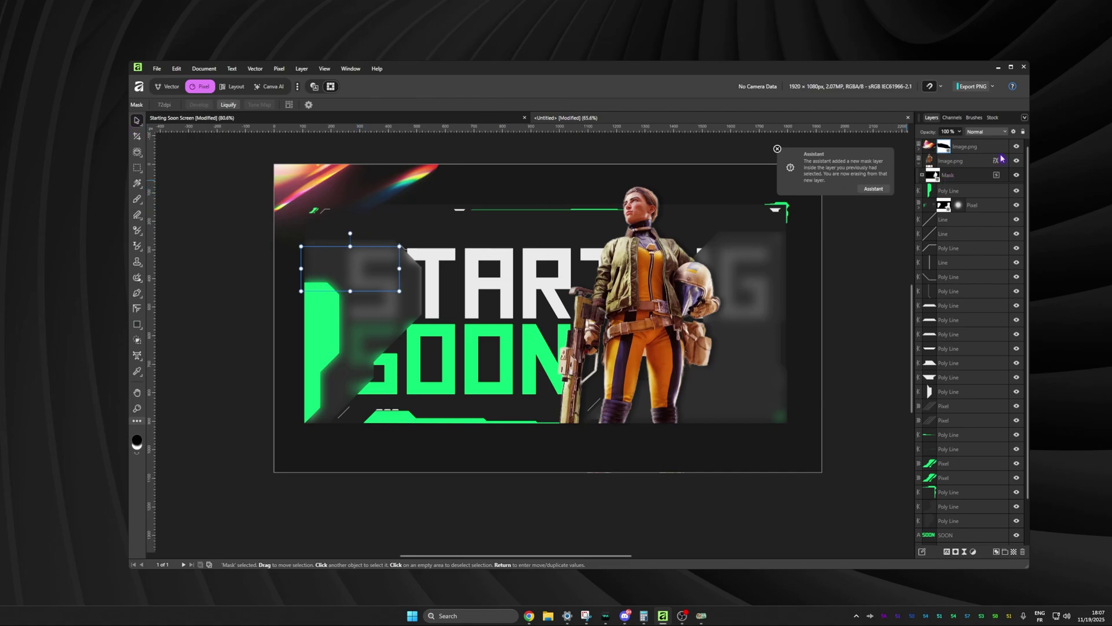
Step: Clone the light leak to the bottom-right corner, rotate the copy, and reselect the original
{"action": "left_click", "coordinate": [976, 151]}
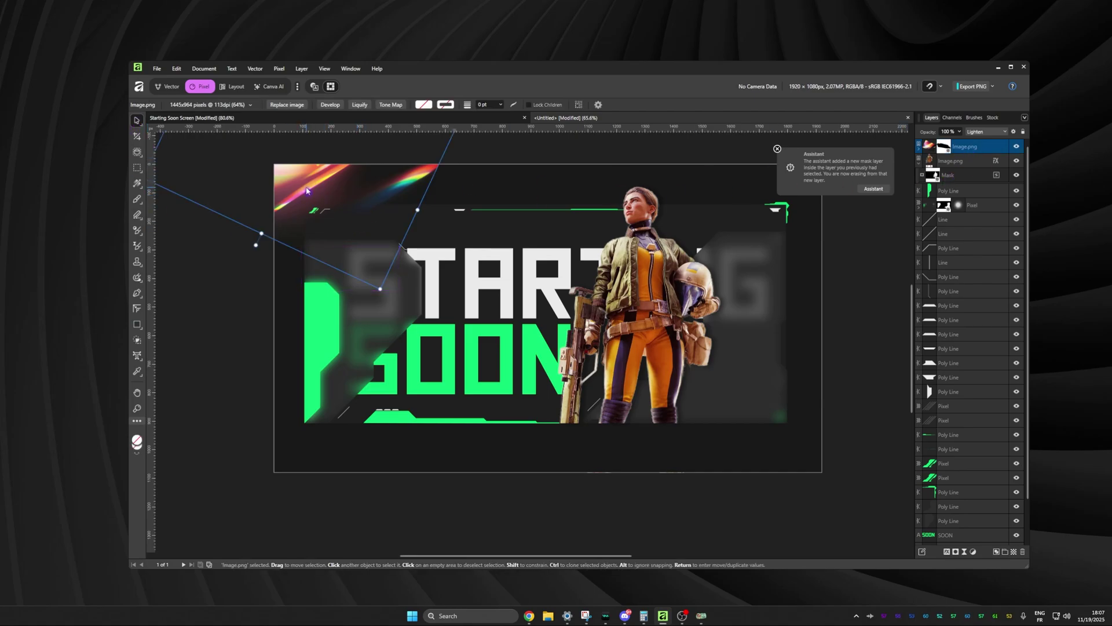
{"action": "mouse_move", "coordinate": [307, 188]}
{"action": "left_mouse_down"}
{"action": "mouse_move", "coordinate": [511, 378]}
{"action": "mouse_move", "coordinate": [672, 421]}
{"action": "mouse_move", "coordinate": [748, 426]}
{"action": "left_mouse_up"}
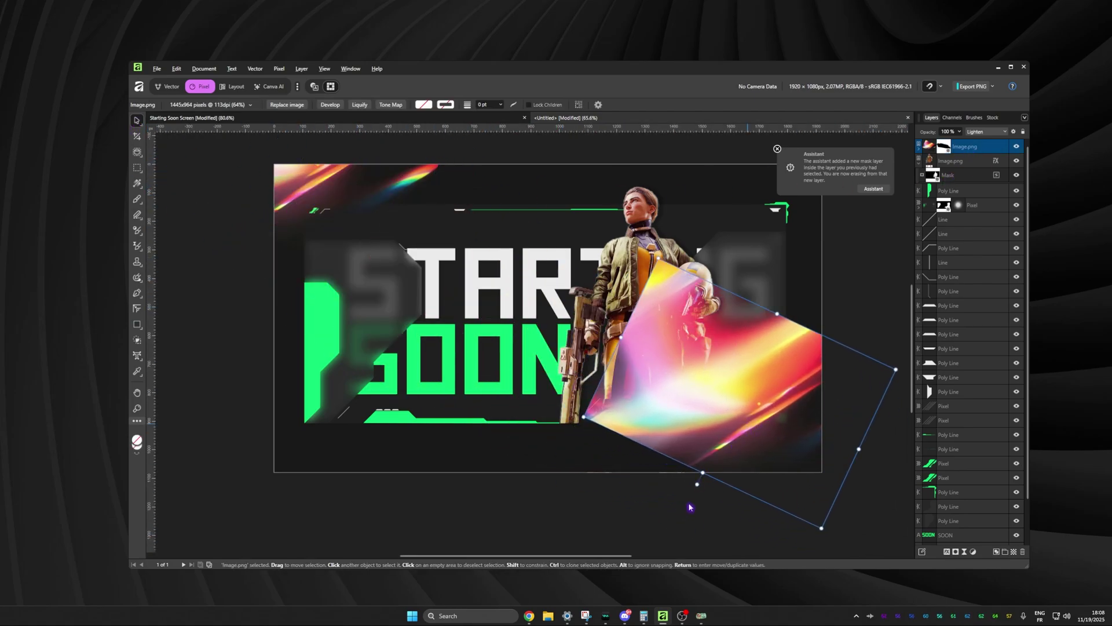
{"action": "mouse_move", "coordinate": [696, 484]}
{"action": "left_mouse_down"}
{"action": "mouse_move", "coordinate": [840, 442]}
{"action": "mouse_move", "coordinate": [857, 382]}
{"action": "mouse_move", "coordinate": [822, 348]}
{"action": "mouse_move", "coordinate": [761, 330]}
{"action": "mouse_move", "coordinate": [770, 446]}
{"action": "left_mouse_up"}
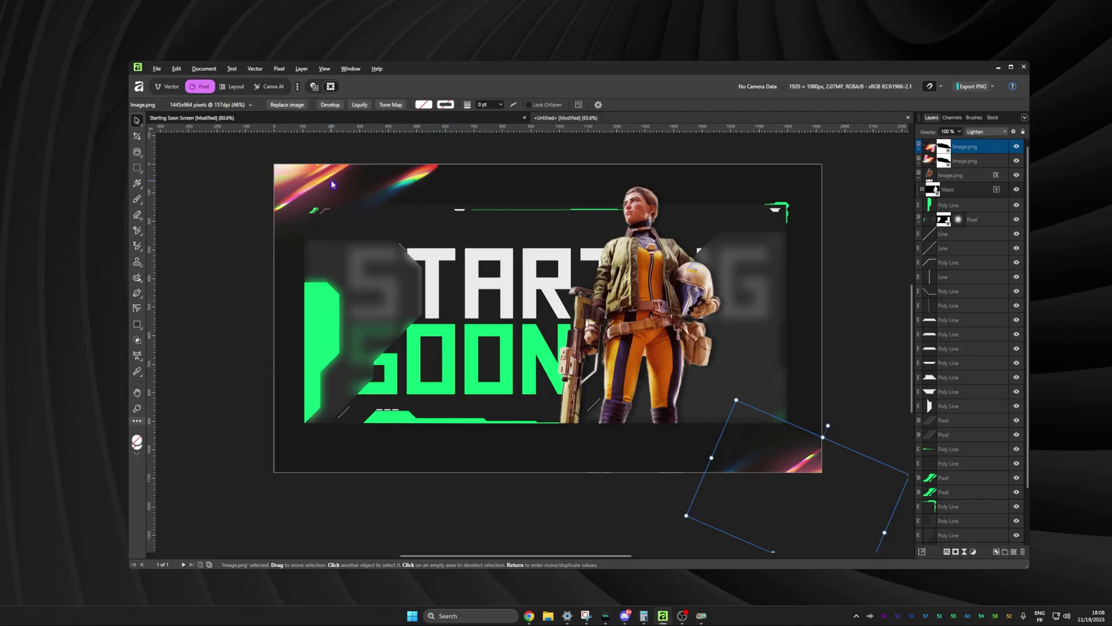
{"action": "left_click", "coordinate": [976, 160]}
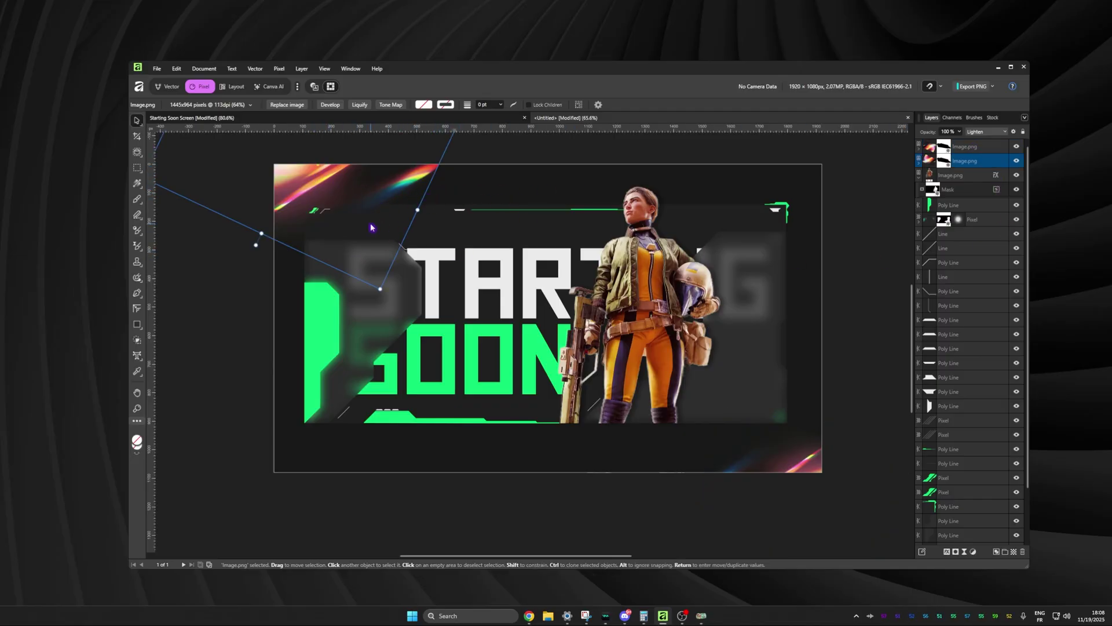
Step: Clip an HSL Shift to the top-left light leak: hue about -95.6°, saturation -19%
{"action": "key", "text": "ctrl+u"}
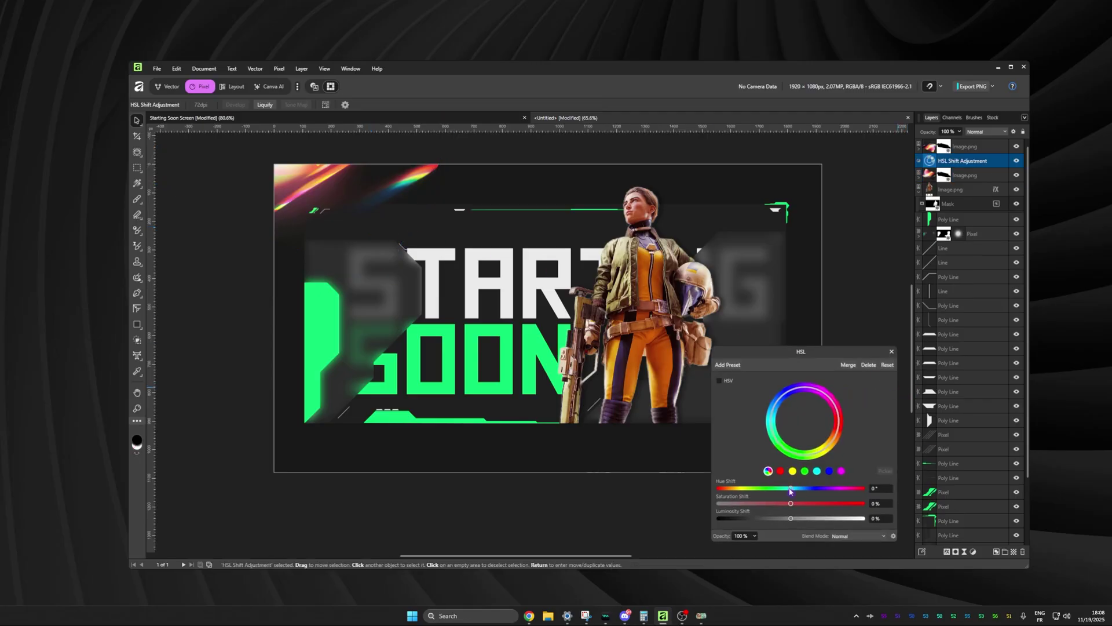
{"action": "left_click_drag", "start_coordinate": [791, 491], "coordinate": [767, 492]}
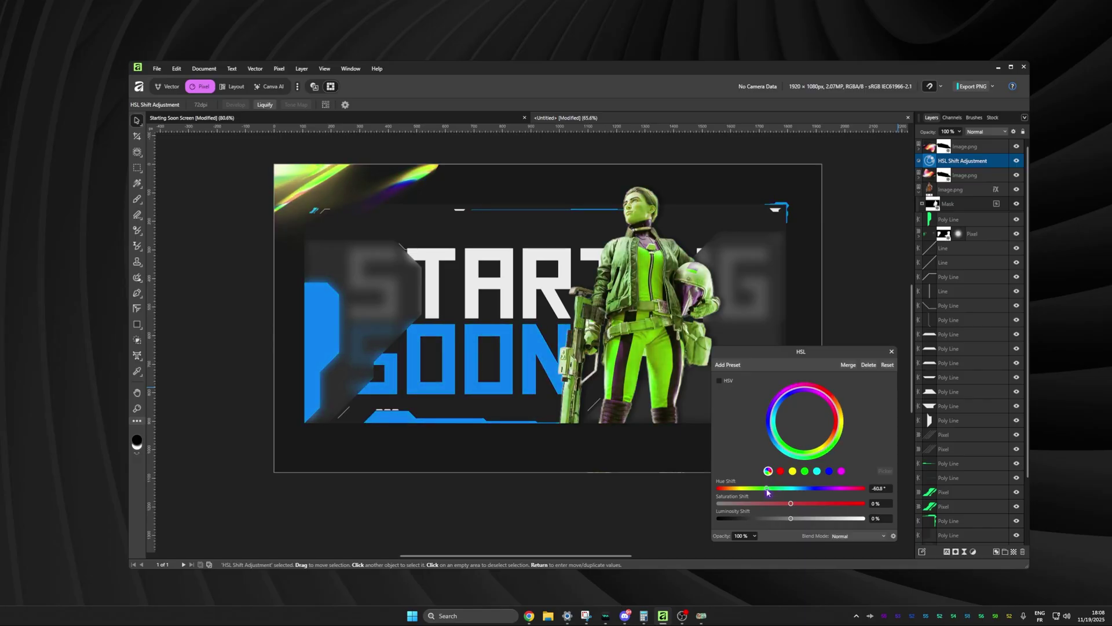
{"action": "right_click", "coordinate": [975, 163]}
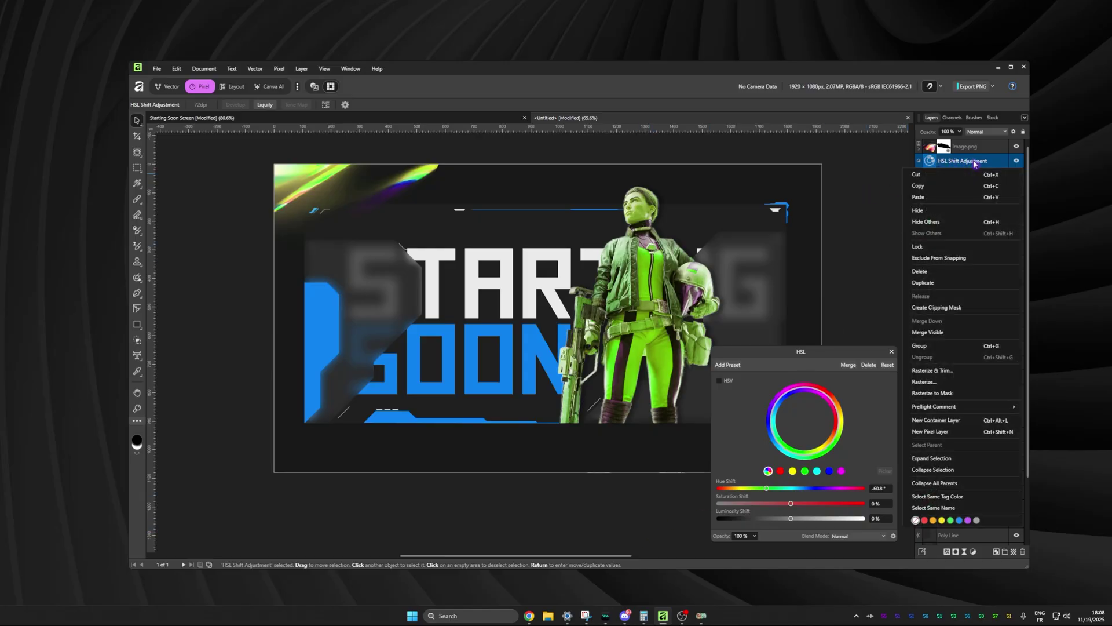
{"action": "left_click", "coordinate": [934, 309]}
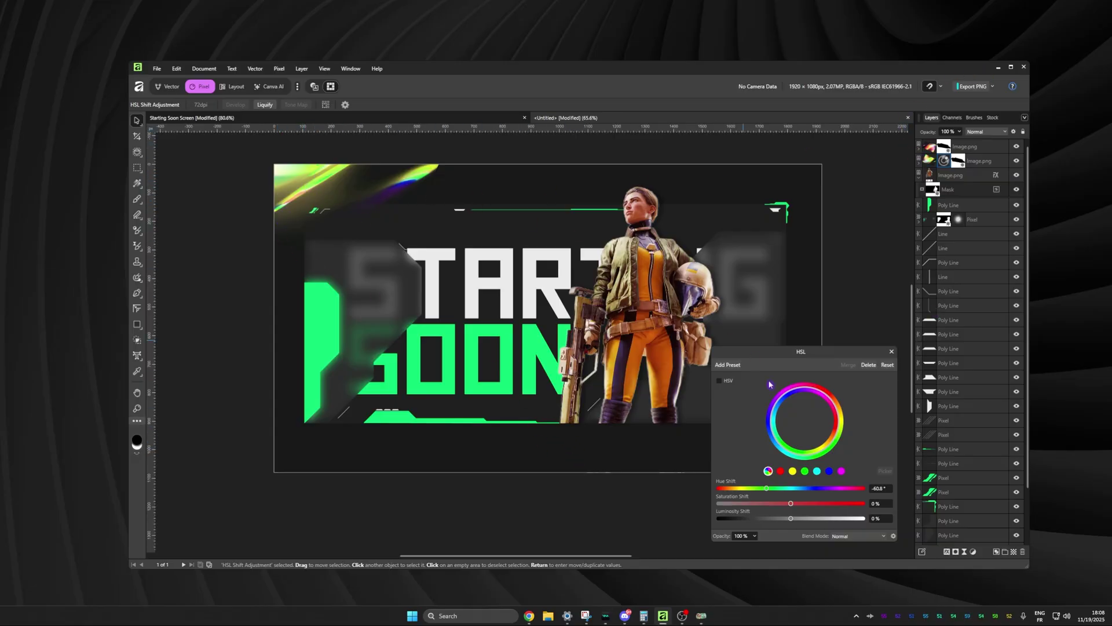
{"action": "left_click_drag", "start_coordinate": [792, 505], "coordinate": [736, 493]}
{"action": "left_click", "coordinate": [970, 146]}
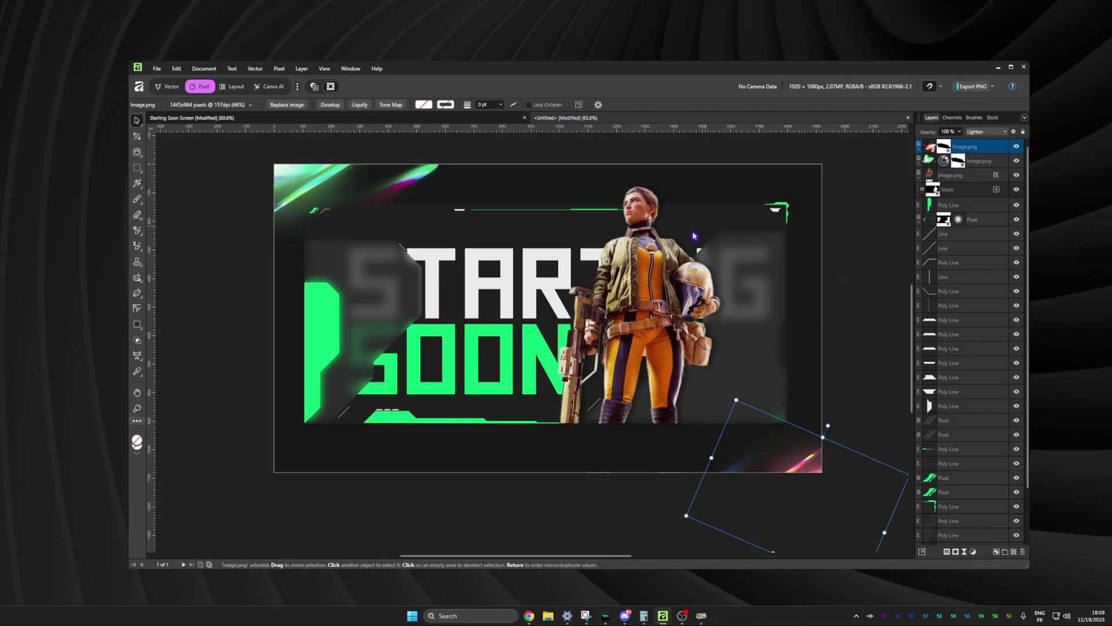
Step: Clip an HSL Shift to the character with hue about -121.6°, then add a mask from her pixels
{"action": "left_click", "coordinate": [959, 177]}
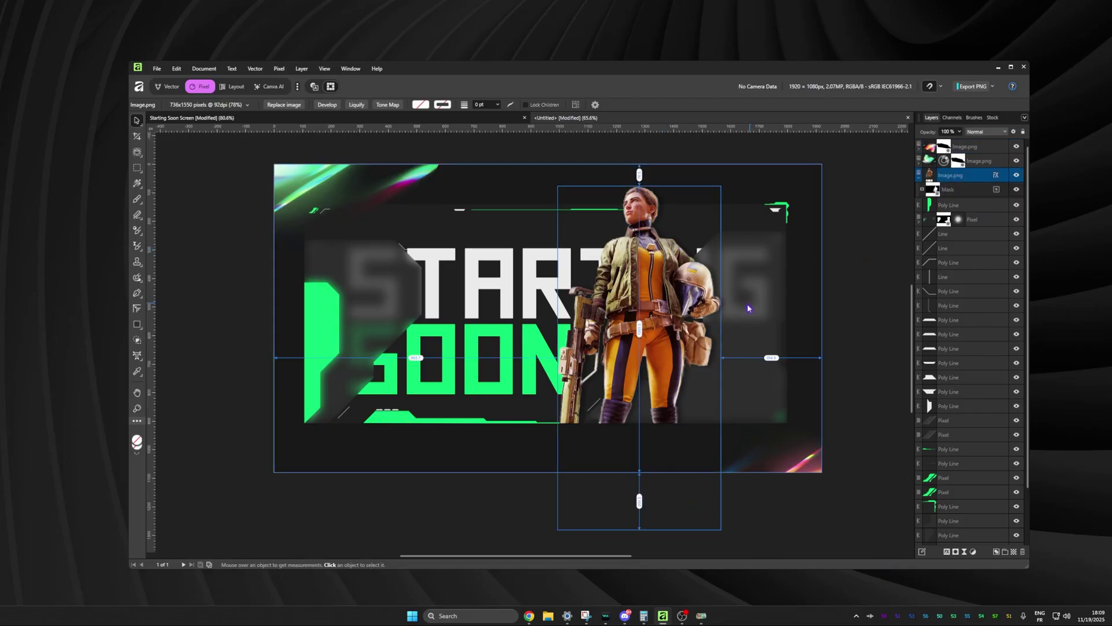
{"action": "key", "text": "ctrl+u"}
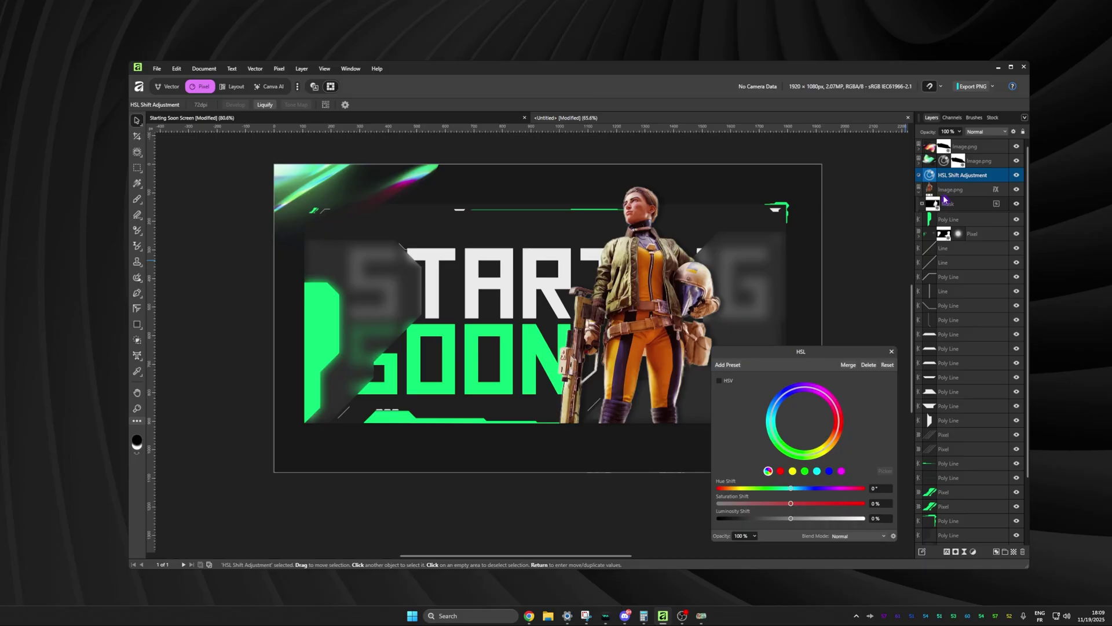
{"action": "right_click", "coordinate": [957, 175]}
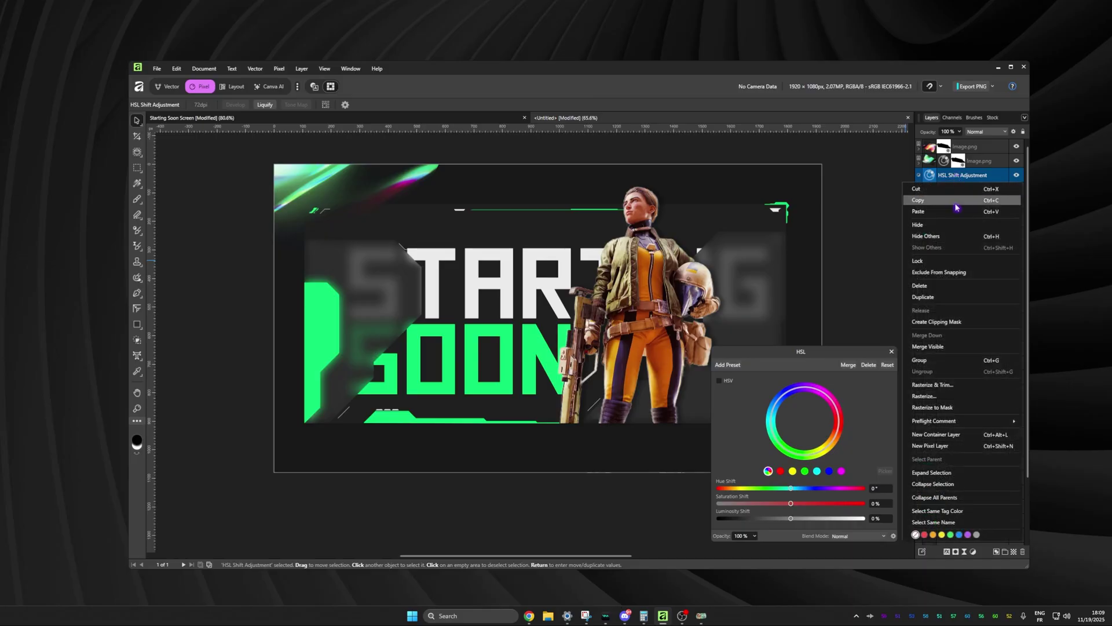
{"action": "left_click", "coordinate": [943, 321]}
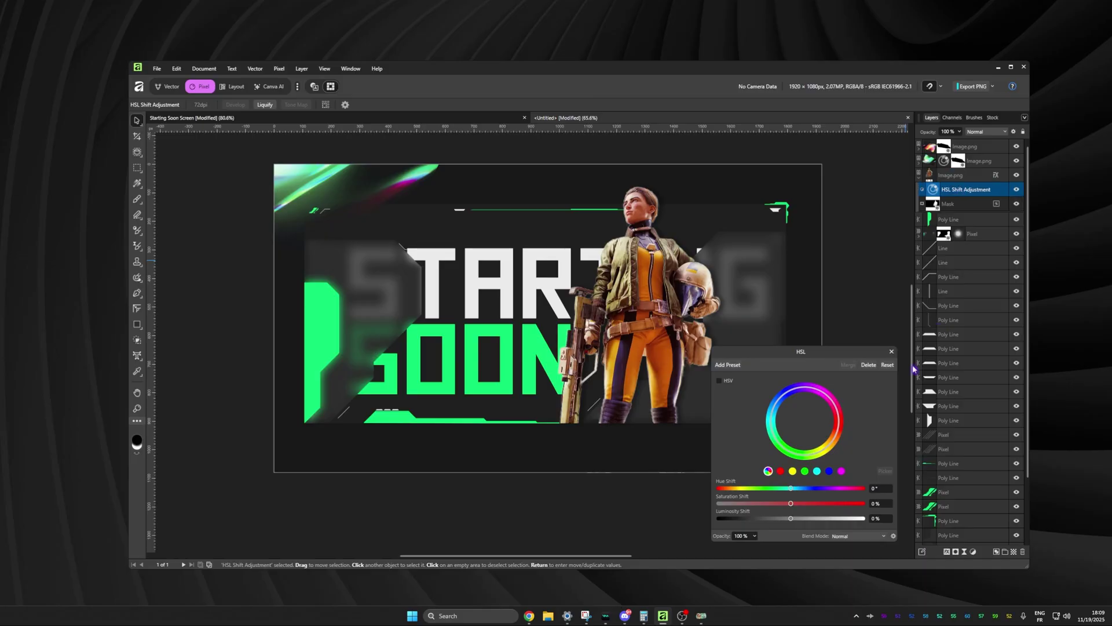
{"action": "left_click_drag", "start_coordinate": [790, 489], "coordinate": [742, 493]}
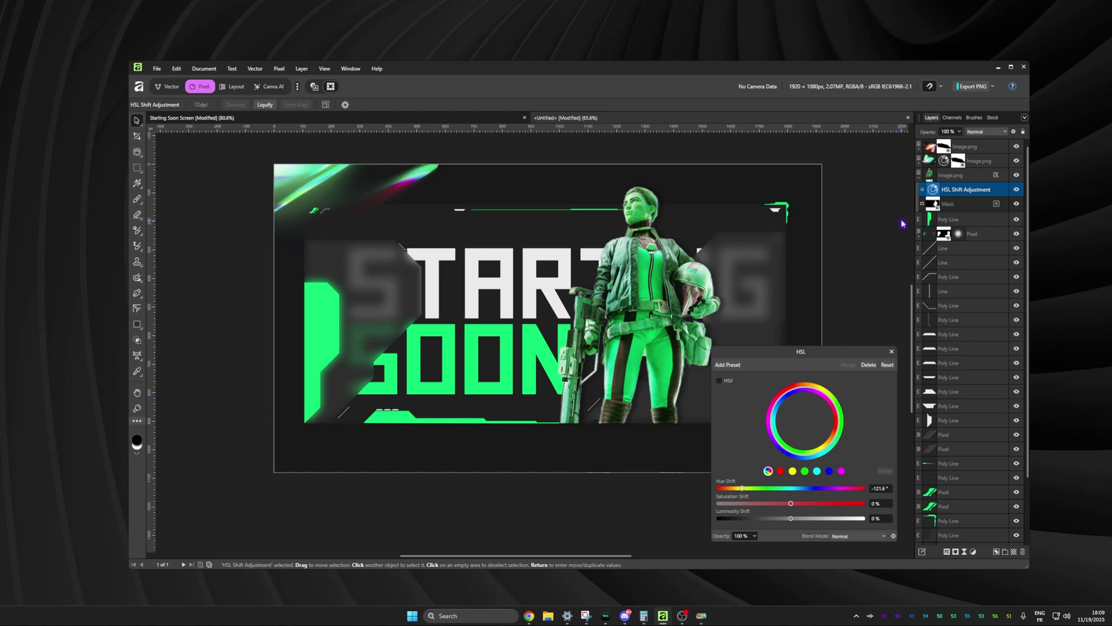
{"action": "left_click", "coordinate": [930, 174], "text": "ctrl"}
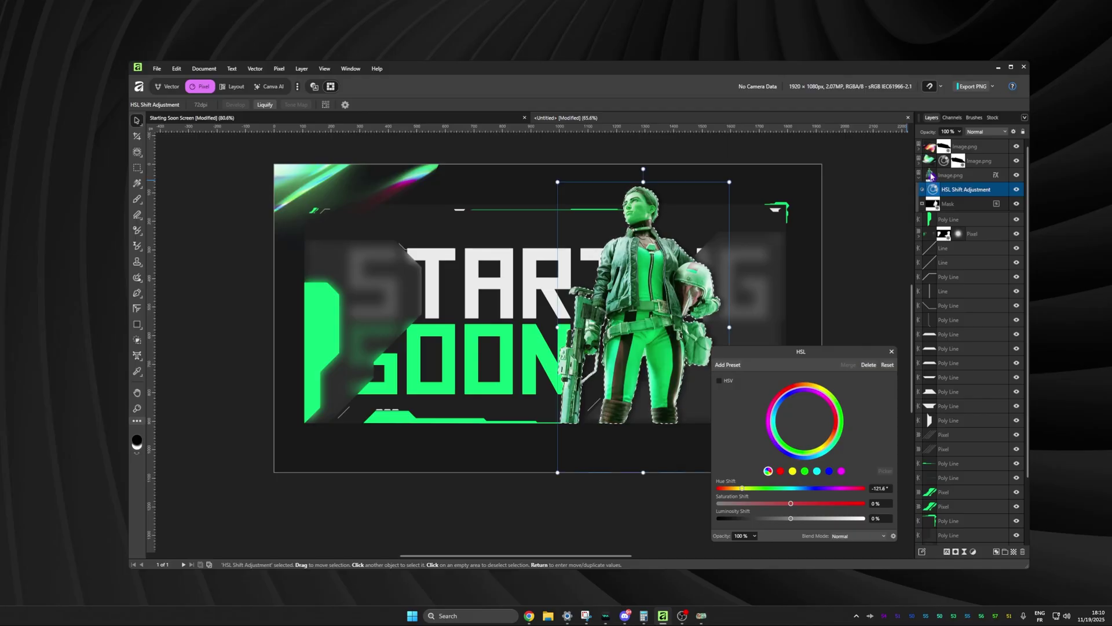
{"action": "left_click", "coordinate": [956, 554]}
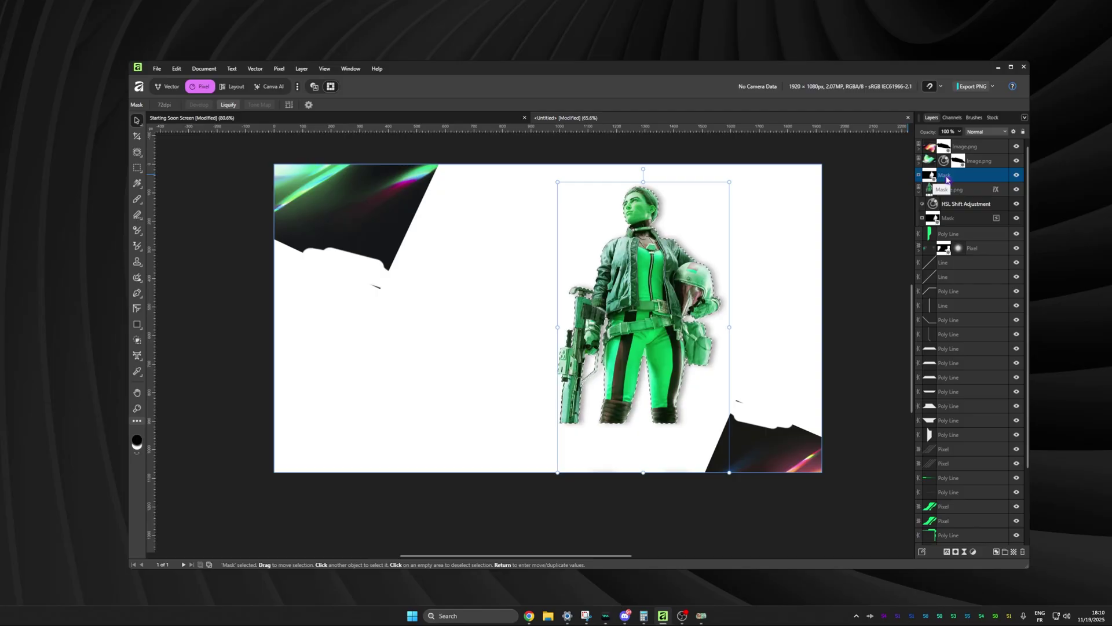
Step: Nest the character-shaped Mask inside the HSL Shift adjustment and preview it in isolation
{"action": "left_click_drag", "start_coordinate": [946, 178], "coordinate": [965, 206]}
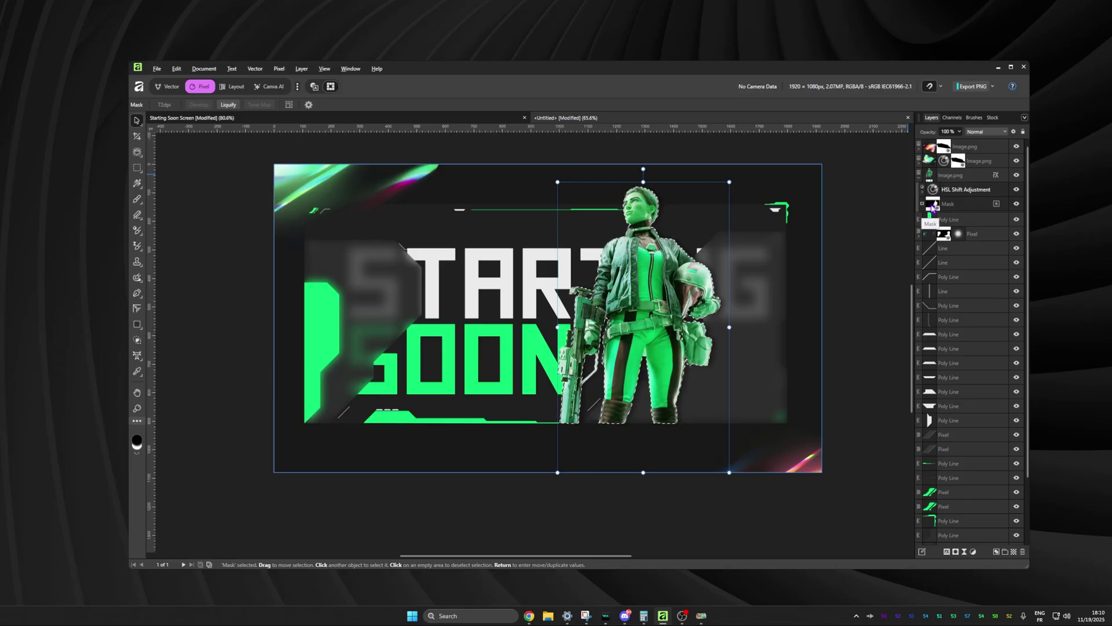
{"action": "left_click", "coordinate": [932, 207]}
{"action": "left_click", "coordinate": [933, 208], "text": "alt"}
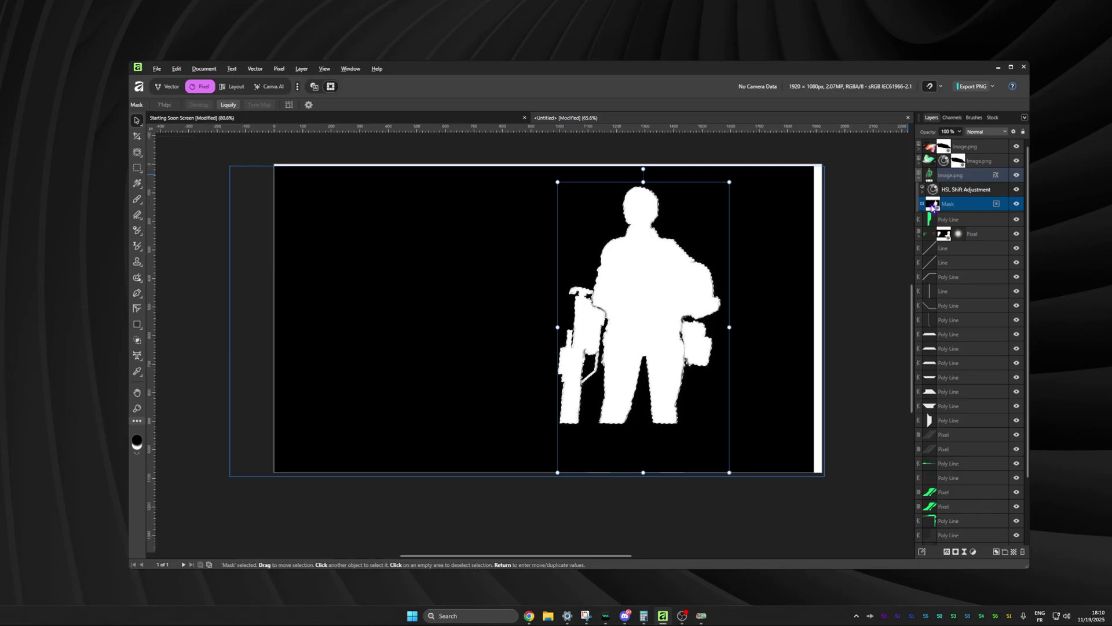
{"action": "left_click", "coordinate": [933, 207], "text": "alt"}
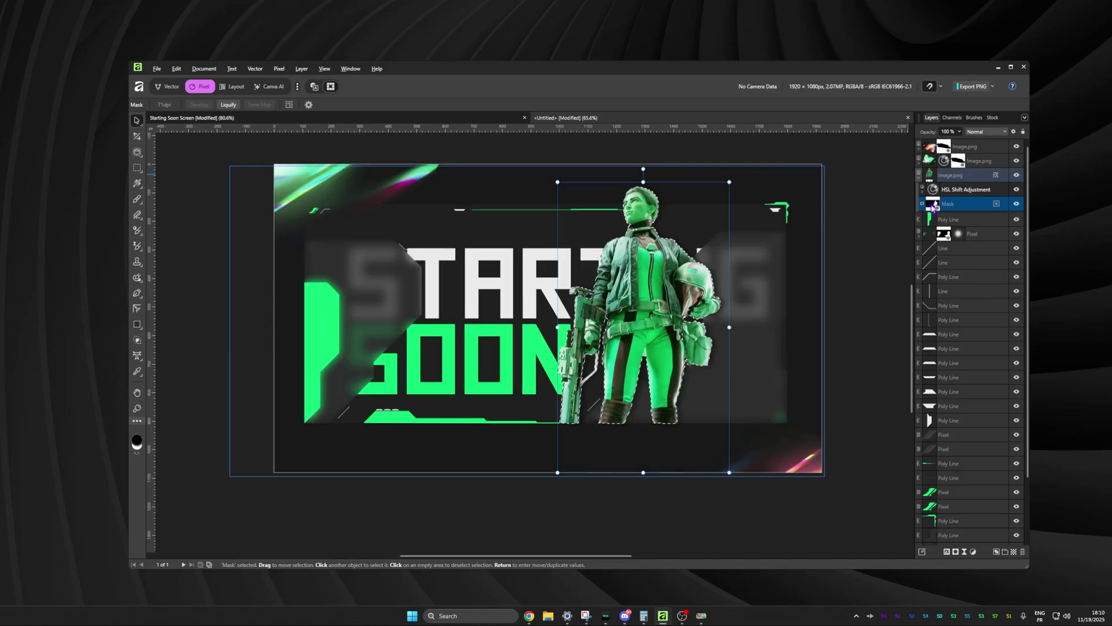
{"action": "key", "text": "b"}
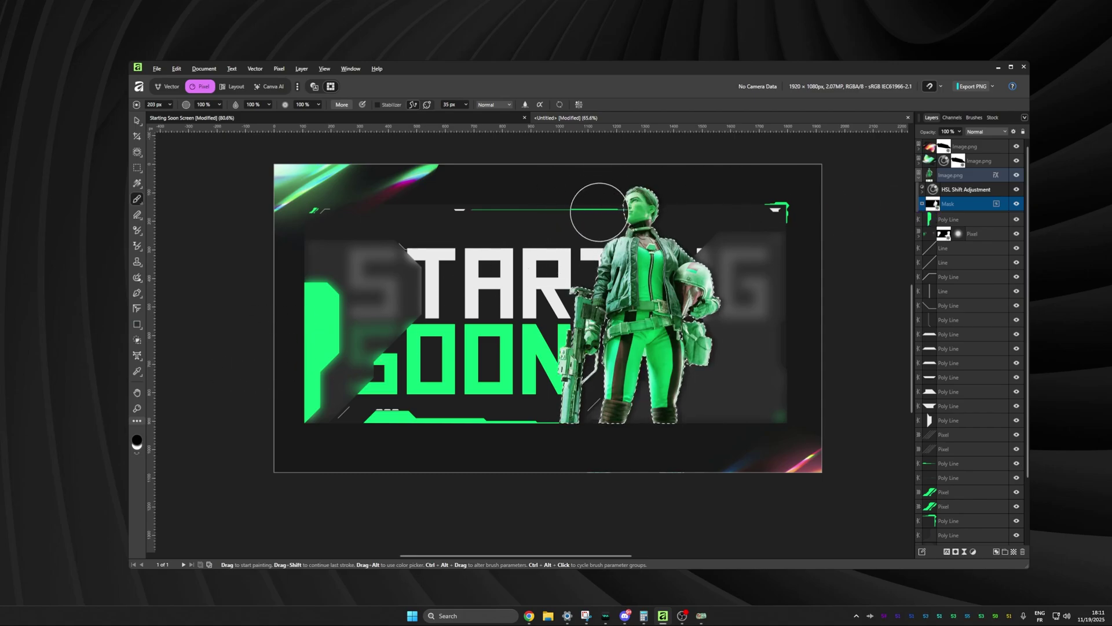
Step: Mask the green tint off the head, then stack the hue adjustment and mask onto the character image
{"action": "left_click_drag", "start_coordinate": [611, 214], "coordinate": [708, 211]}
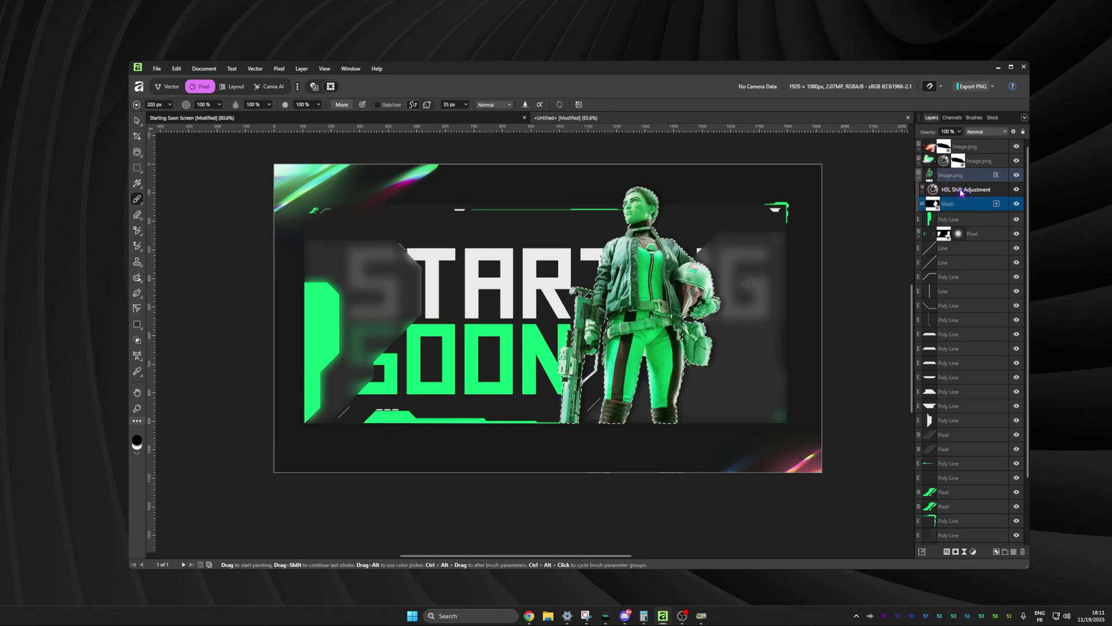
{"action": "left_click_drag", "start_coordinate": [961, 191], "coordinate": [977, 170]}
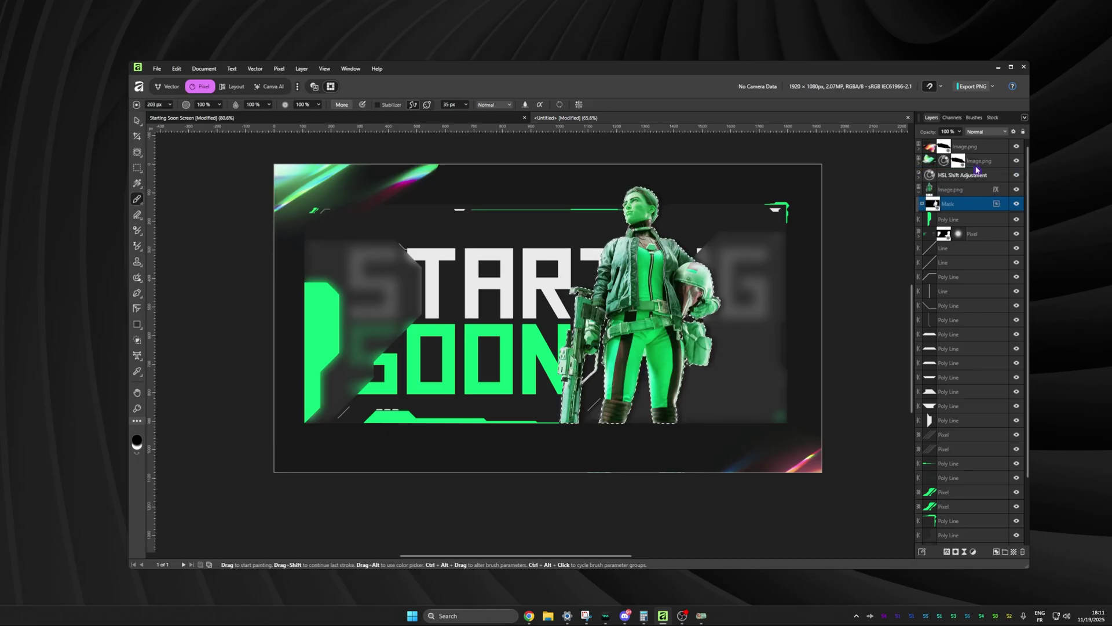
{"action": "left_click_drag", "start_coordinate": [950, 210], "coordinate": [932, 190]}
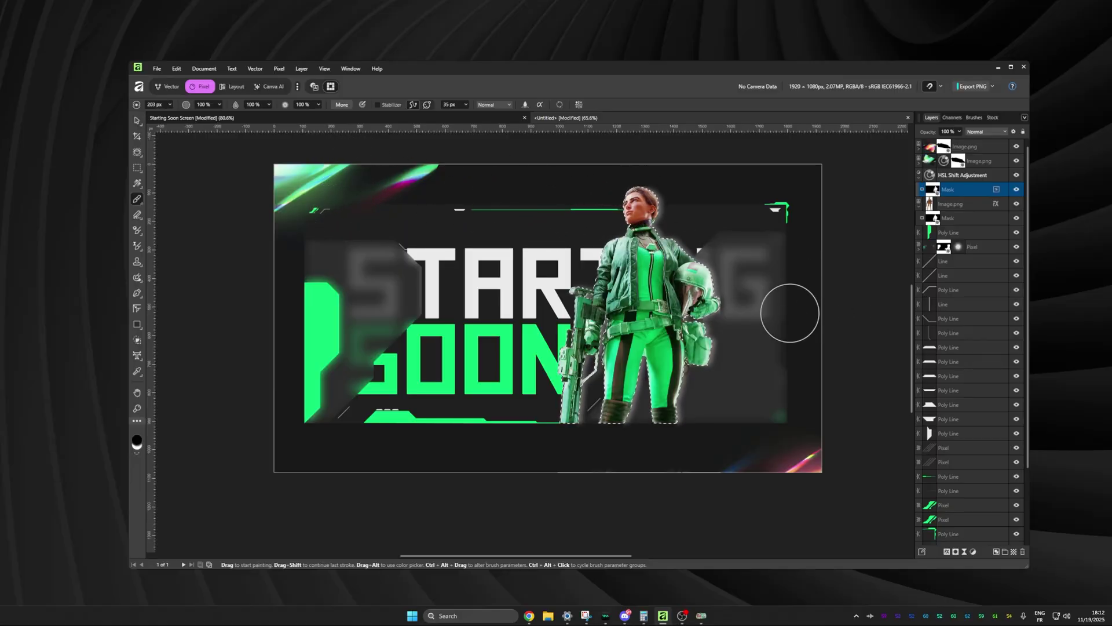
Step: Paint the tint off the rifle with a 41% opacity brush, undoing a stray torso stroke
{"action": "scroll", "coordinate": [780, 313], "scroll_direction": "up", "scroll_amount": 2}
{"action": "scroll", "coordinate": [781, 314], "scroll_direction": "up", "scroll_amount": 2}
{"action": "mouse_move", "coordinate": [463, 249]}
{"action": "left_mouse_down"}
{"action": "mouse_move", "coordinate": [489, 310]}
{"action": "mouse_move", "coordinate": [498, 287]}
{"action": "left_mouse_up"}
{"action": "key", "text": "ctrl+z"}
{"action": "key", "text": "ctrl+z"}
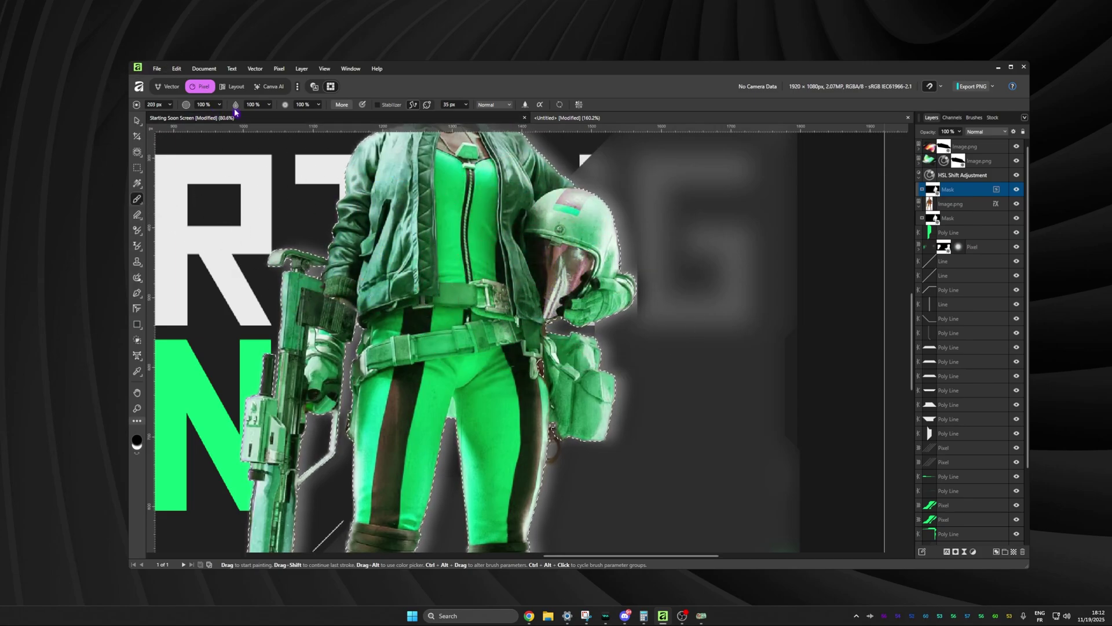
{"action": "left_click", "coordinate": [219, 104]}
{"action": "left_click_drag", "start_coordinate": [223, 114], "coordinate": [185, 115]}
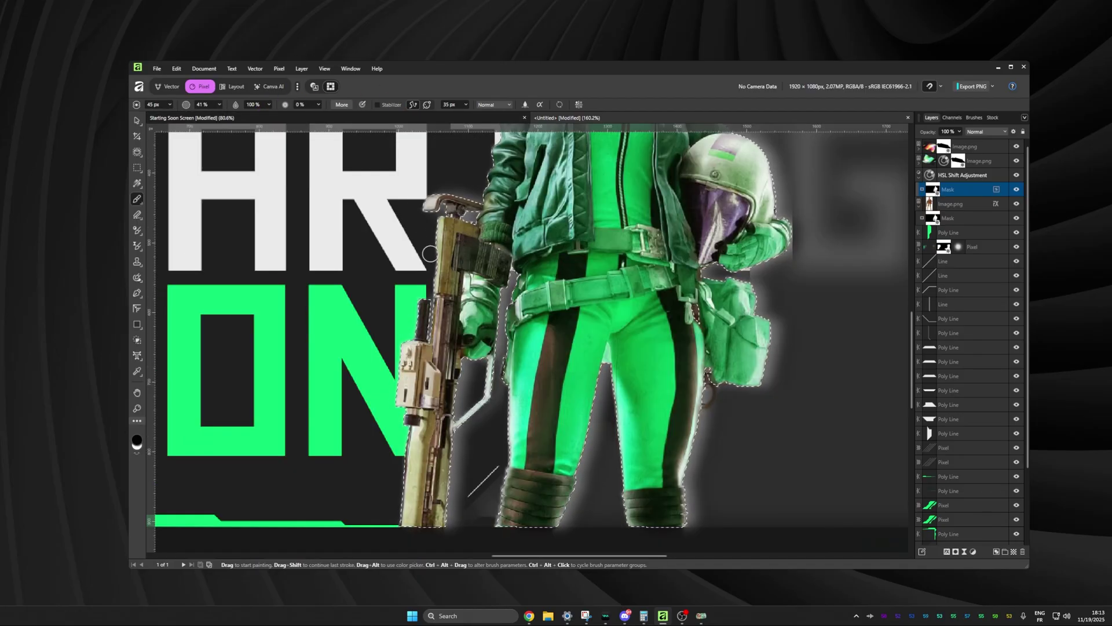
{"action": "left_click_drag", "start_coordinate": [429, 336], "coordinate": [445, 250]}
Step: Swap the painting colour to white and bring the character's head back into view
{"action": "key", "text": "x"}
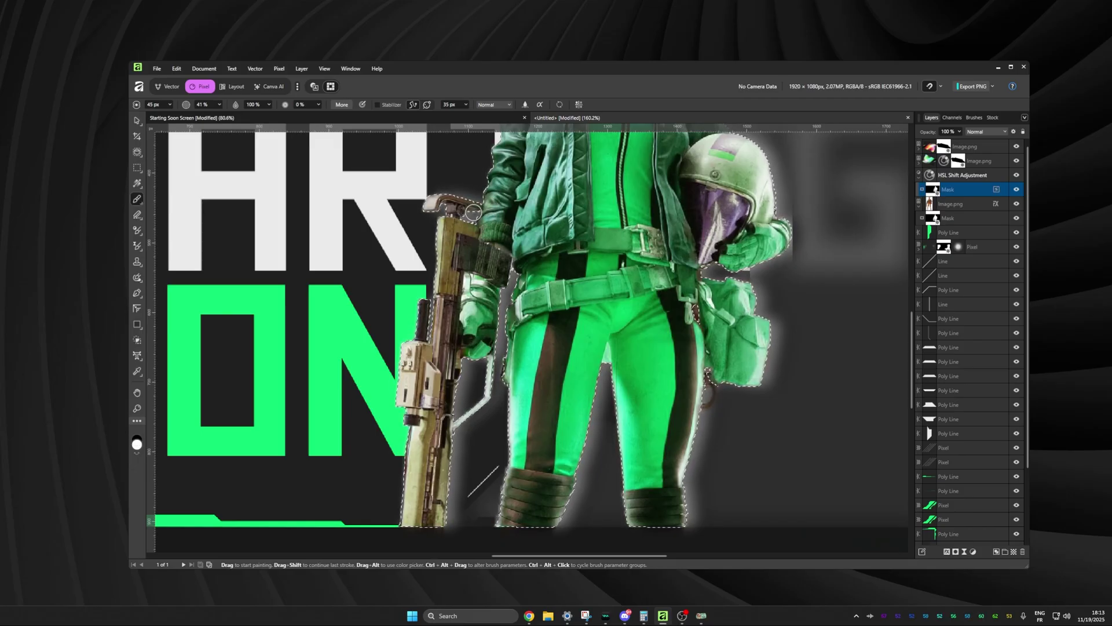
{"action": "scroll", "coordinate": [411, 231], "scroll_direction": "down", "scroll_amount": 3}
{"action": "left_click_drag", "start_coordinate": [411, 230], "coordinate": [520, 335]}
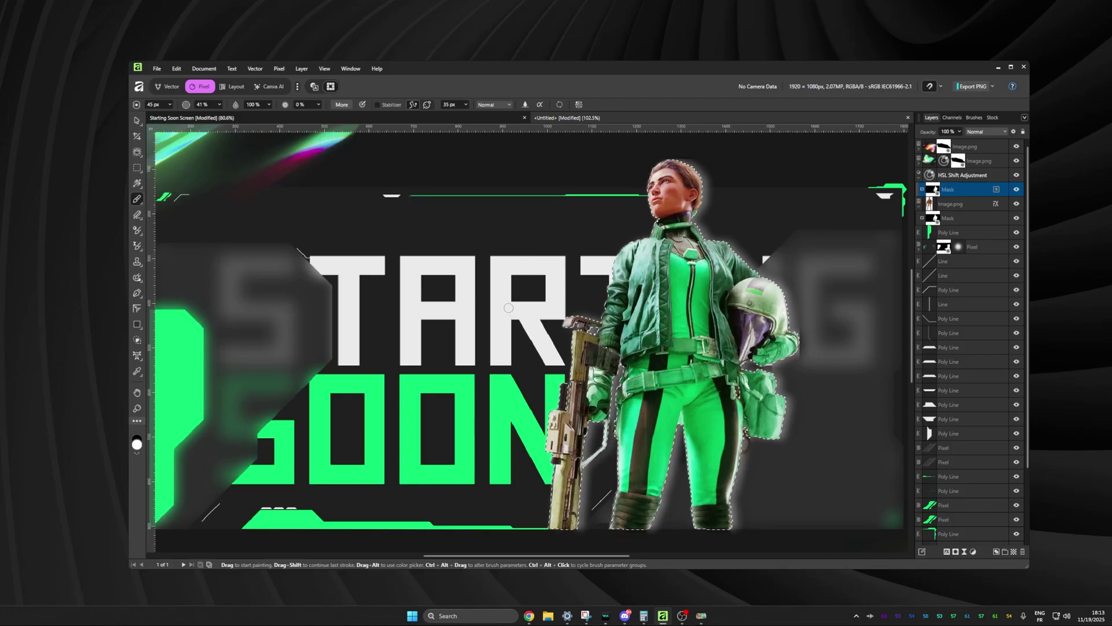
{"action": "scroll", "coordinate": [599, 259], "scroll_direction": "down", "scroll_amount": 1}
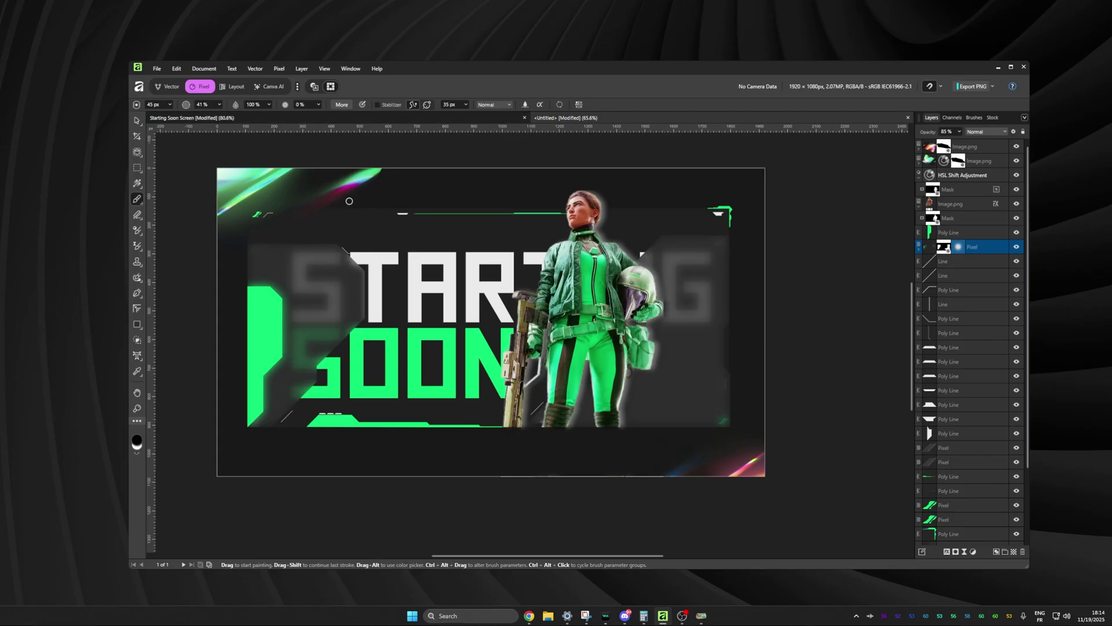
Step: Zoom and nudge the canvas view of the green-tinted character composite
{"action": "scroll", "coordinate": [364, 231], "scroll_direction": "up", "scroll_amount": 2}
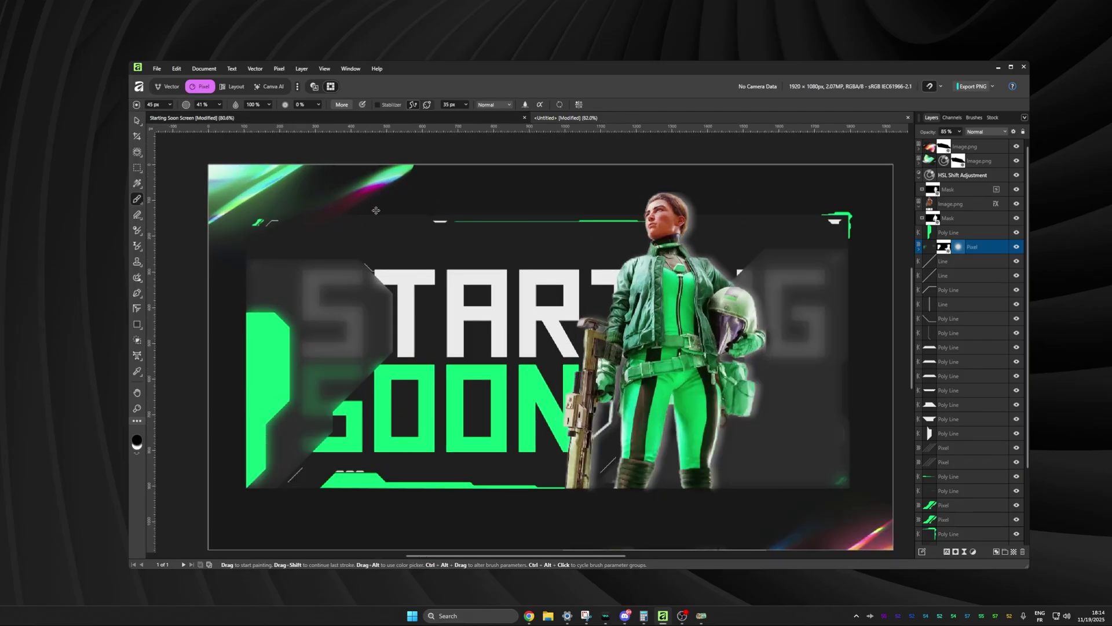
{"action": "left_click_drag", "start_coordinate": [397, 281], "coordinate": [394, 273]}
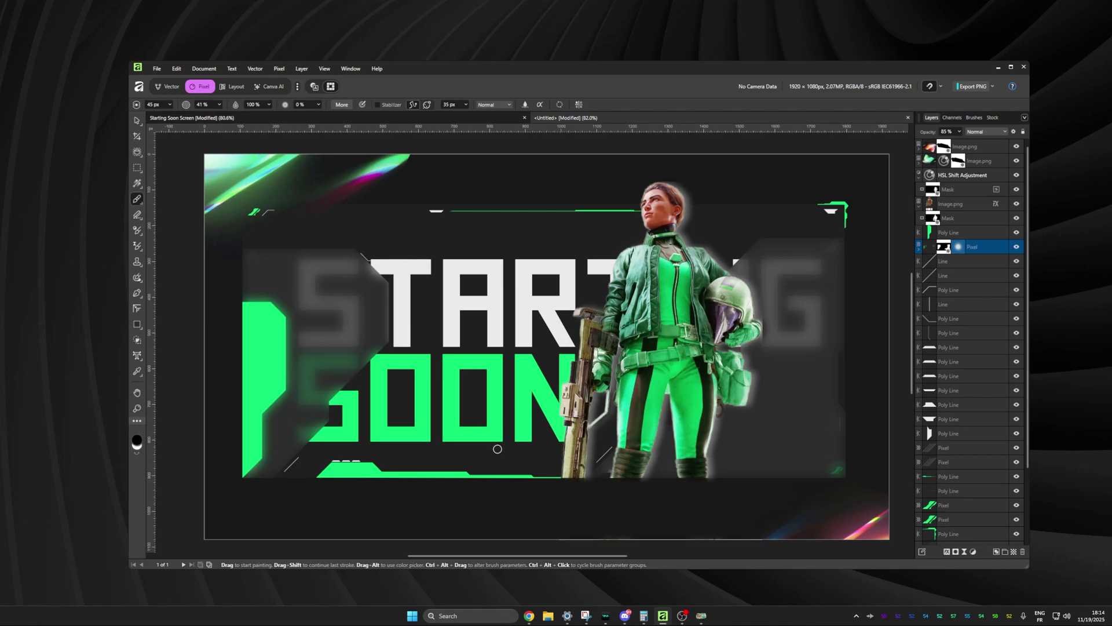
Step: Search Google Images for 'lens flare' in the Chrome image search window
{"action": "mouse_move", "coordinate": [528, 618]}
{"action": "left_click", "coordinate": [576, 573]}
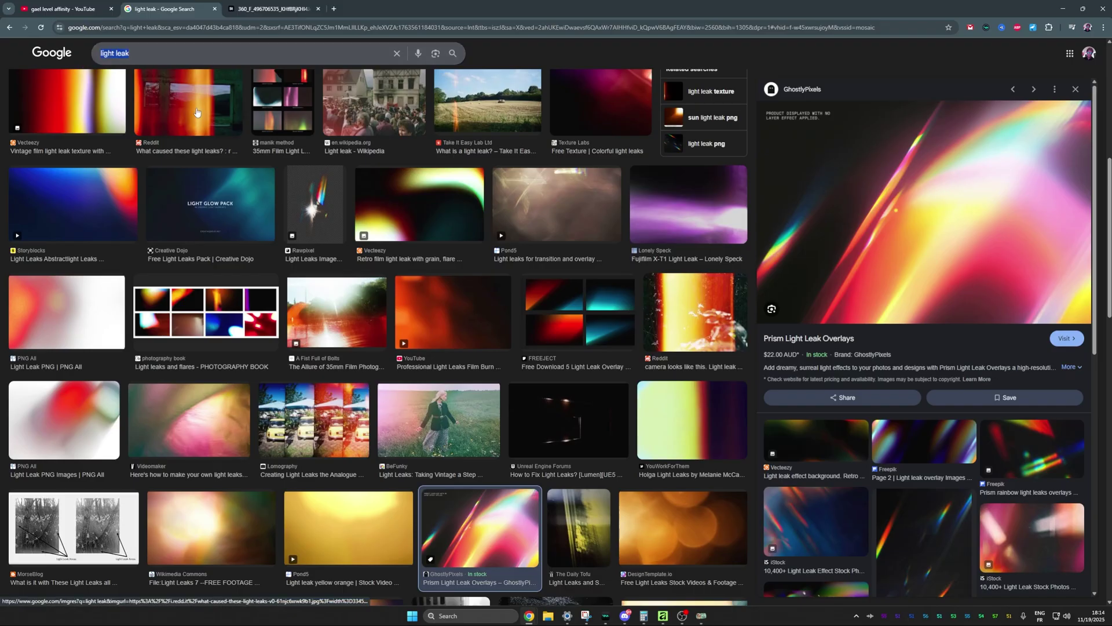
{"action": "type", "text": "lens flare"}
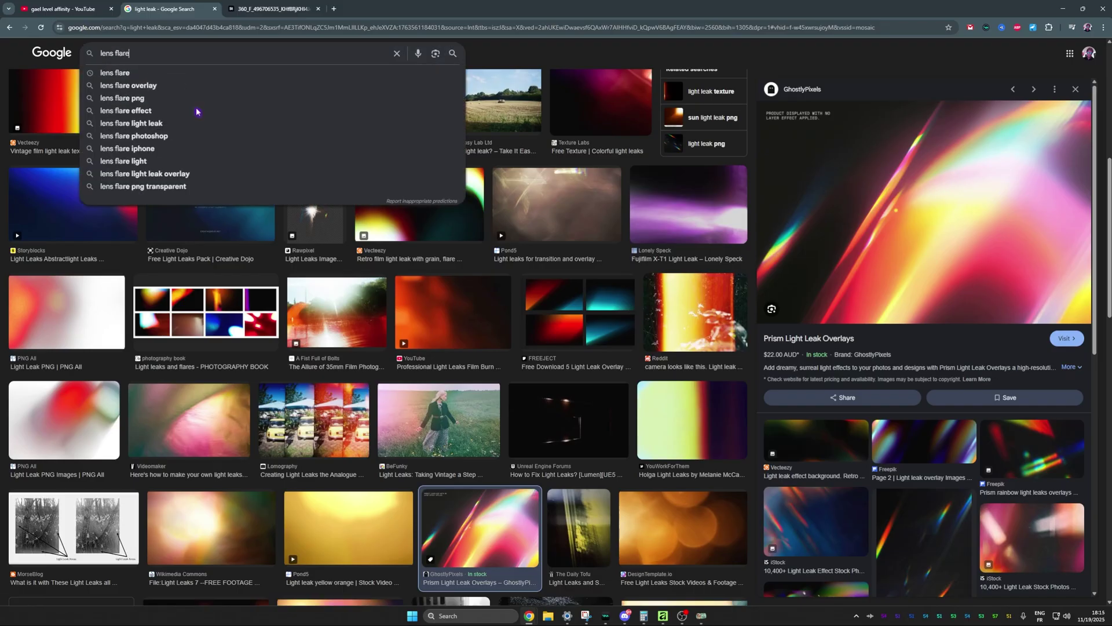
{"action": "key", "text": "Return"}
Step: Copy the anamorphic lens flare image from its preview
{"action": "left_click", "coordinate": [447, 486]}
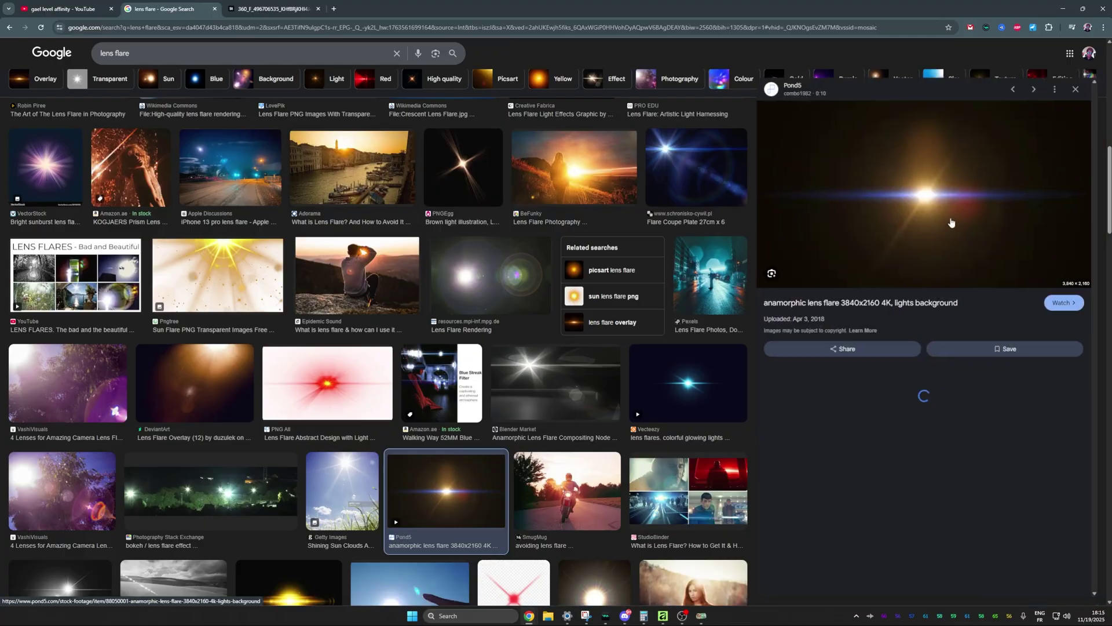
{"action": "right_click", "coordinate": [913, 211]}
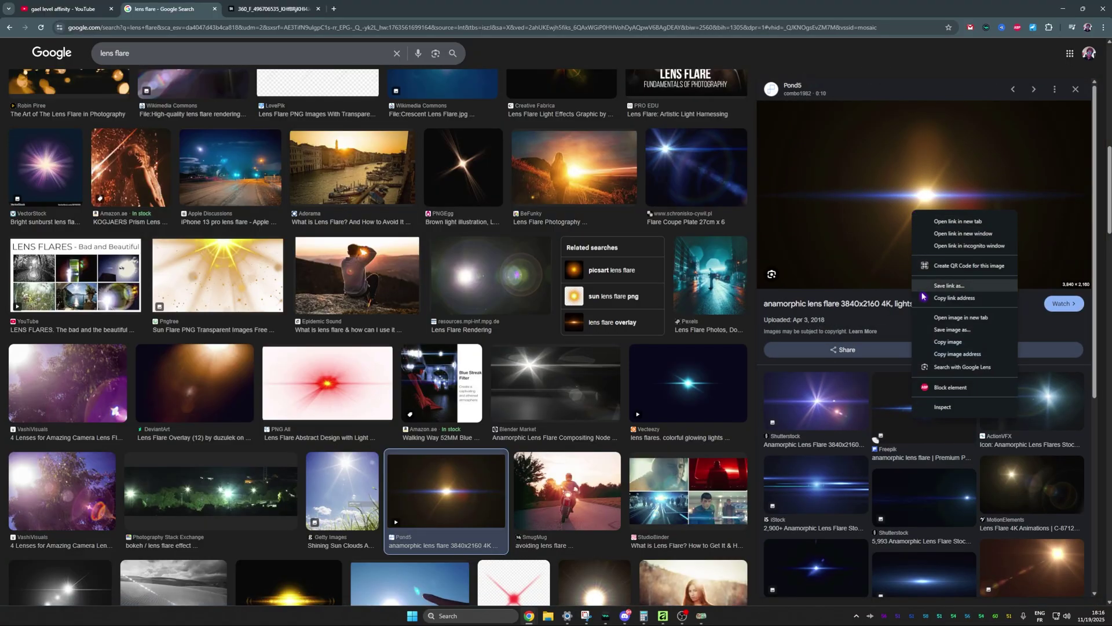
{"action": "left_click", "coordinate": [938, 341]}
{"action": "left_click", "coordinate": [994, 133]}
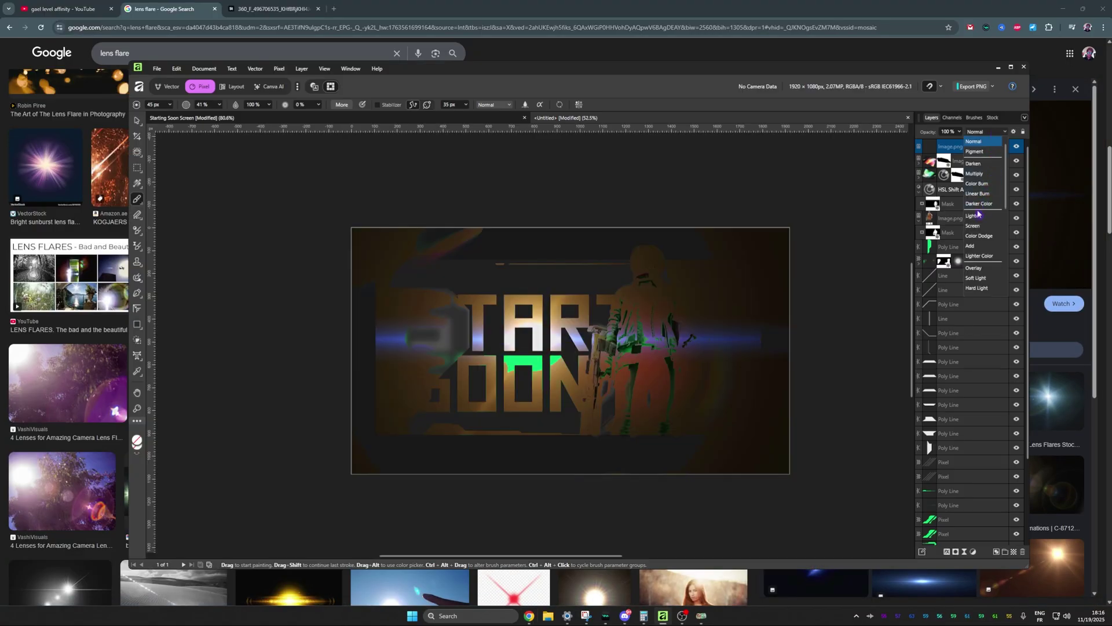
Step: Set the lens flare layer to Add blend mode and drag it lower on the design
{"action": "left_click", "coordinate": [969, 246]}
{"action": "key", "text": "v"}
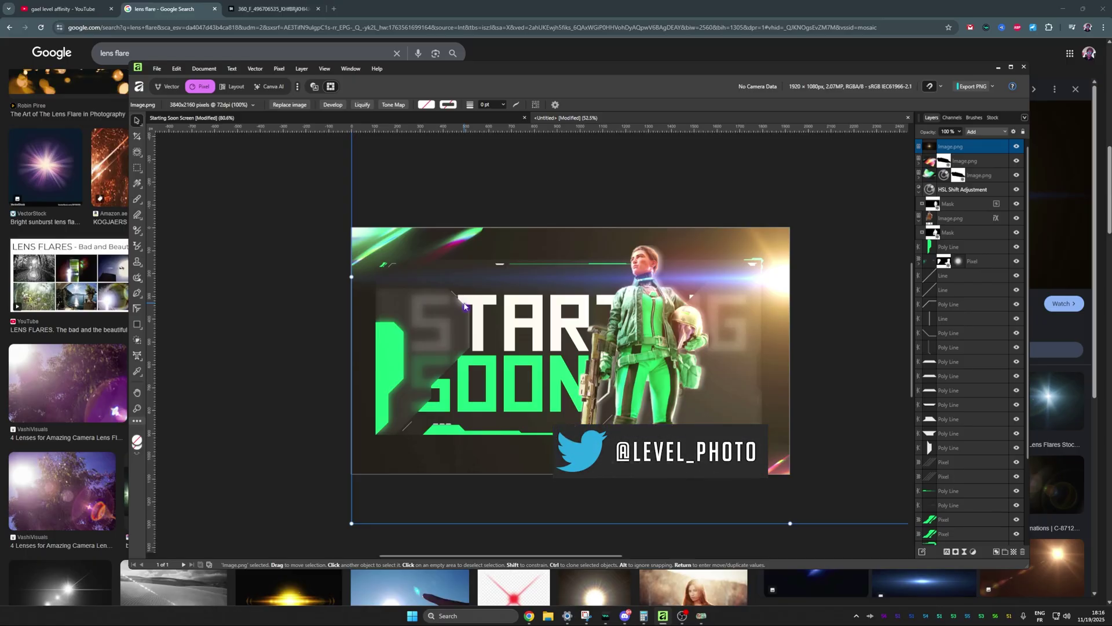
{"action": "left_click_drag", "start_coordinate": [806, 290], "coordinate": [799, 447]}
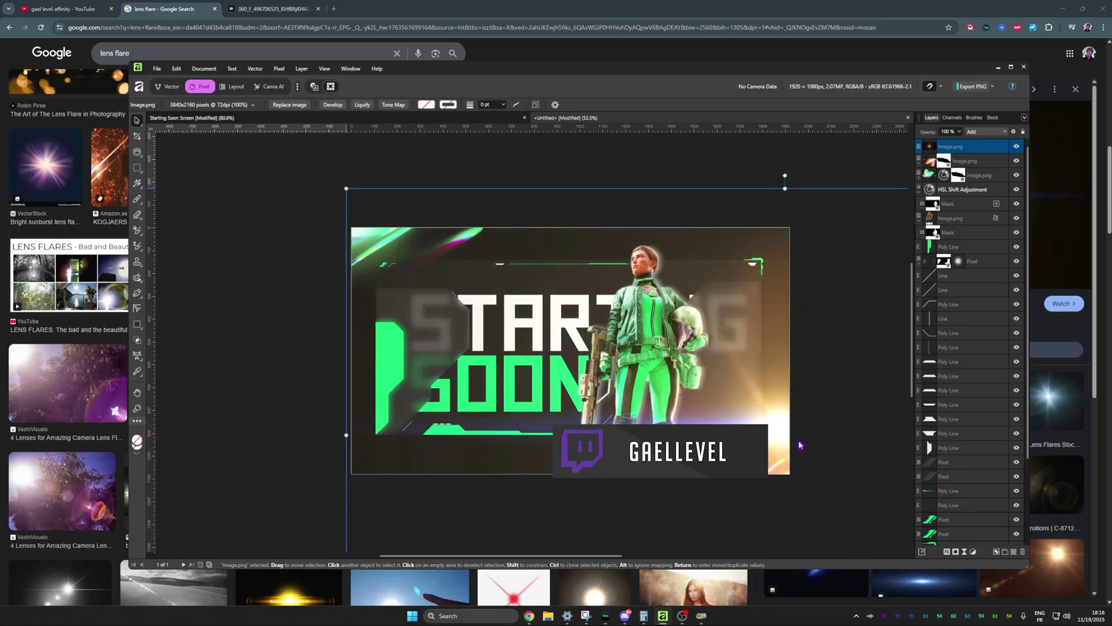